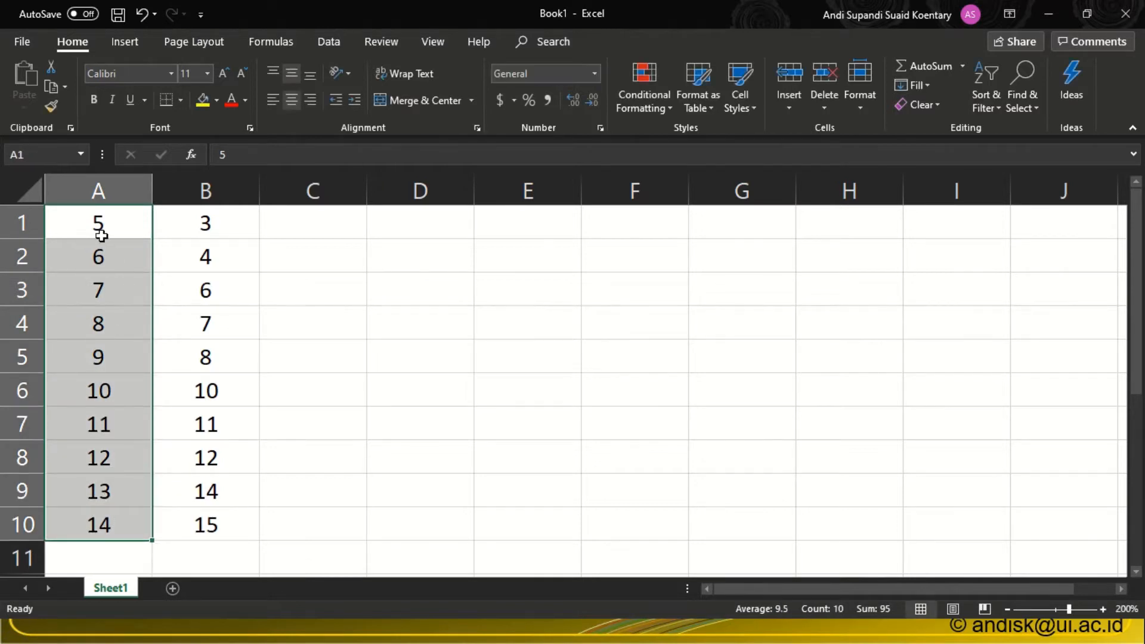
Examine the two data sets in A1:A10 and B1:B10, individually and as one combined range.
drag(205, 223, 199, 524)
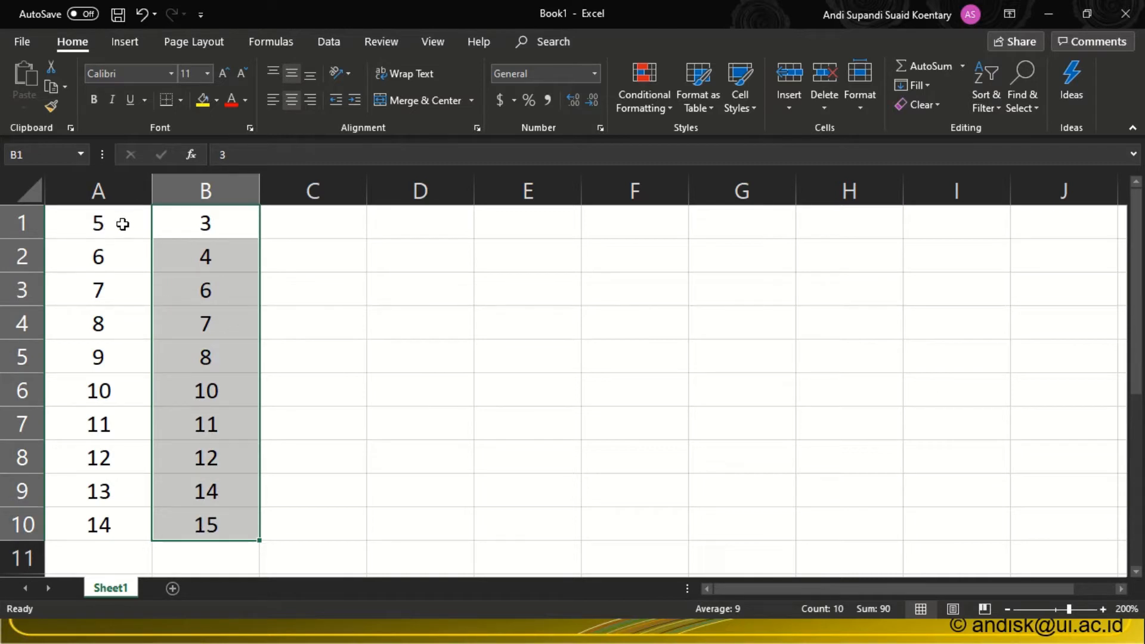
drag(123, 223, 105, 521)
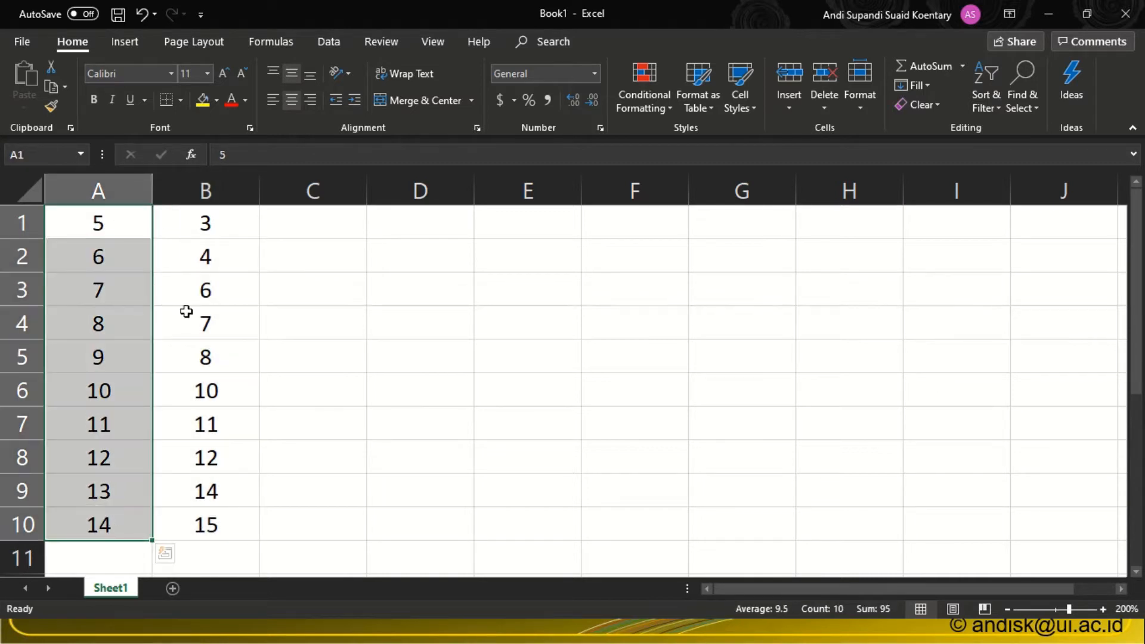
drag(207, 222, 208, 532)
click(371, 340)
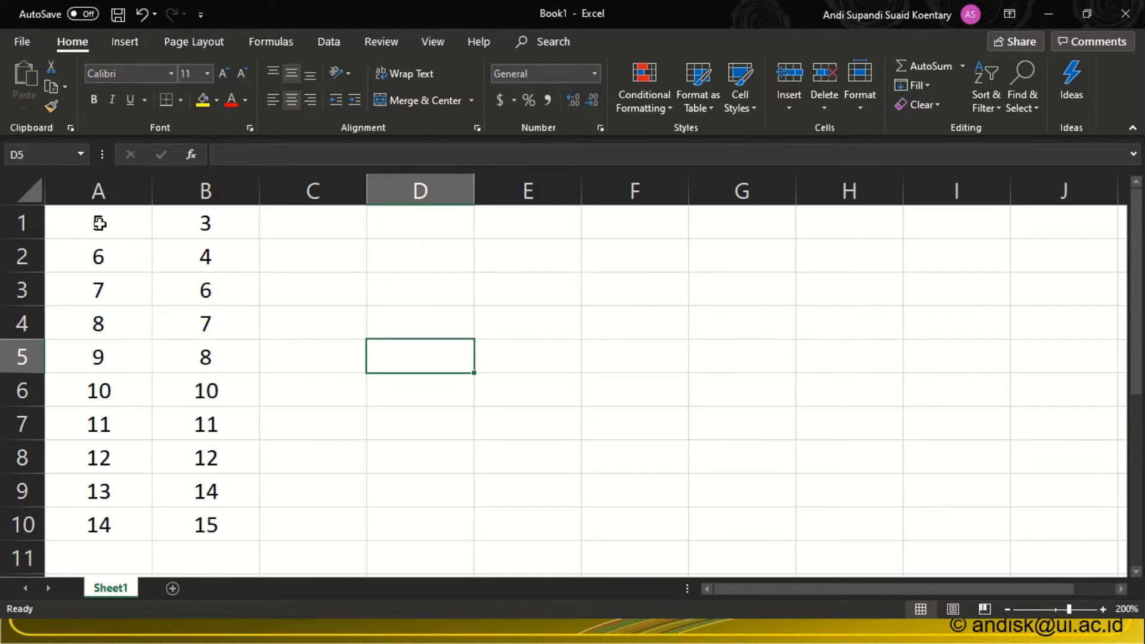
drag(95, 223, 215, 516)
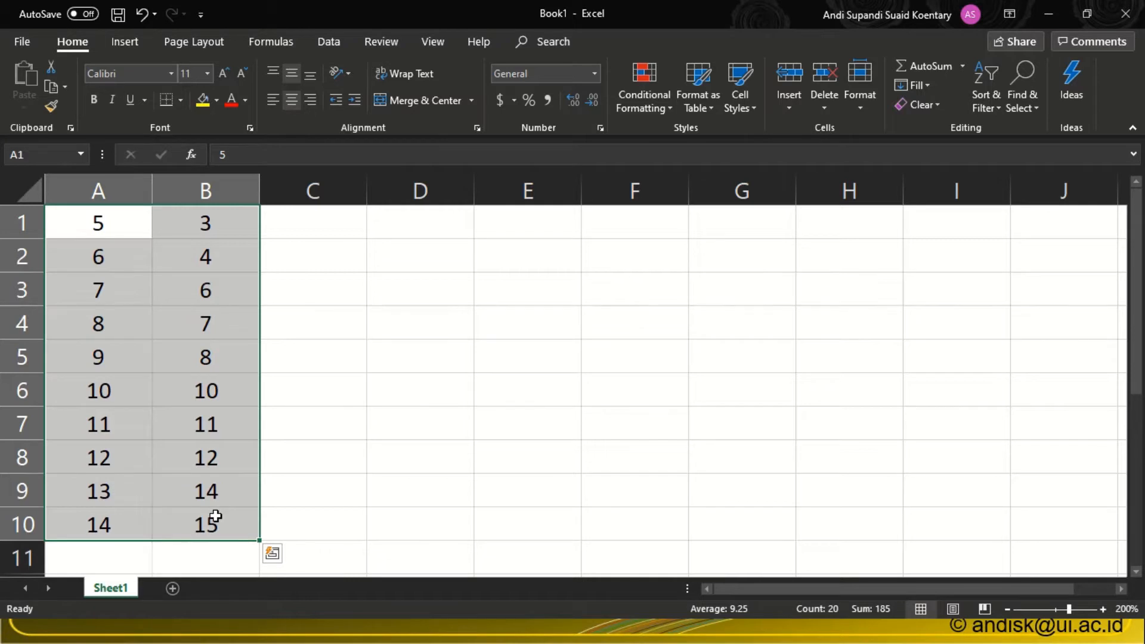
click(95, 225)
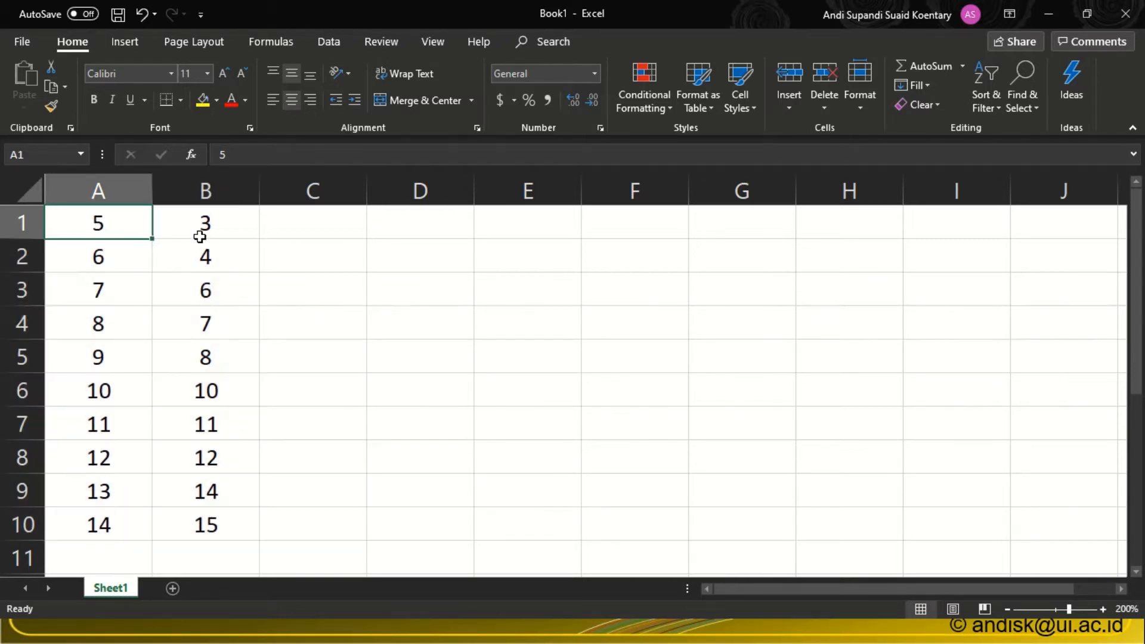
click(203, 236)
drag(107, 223, 182, 525)
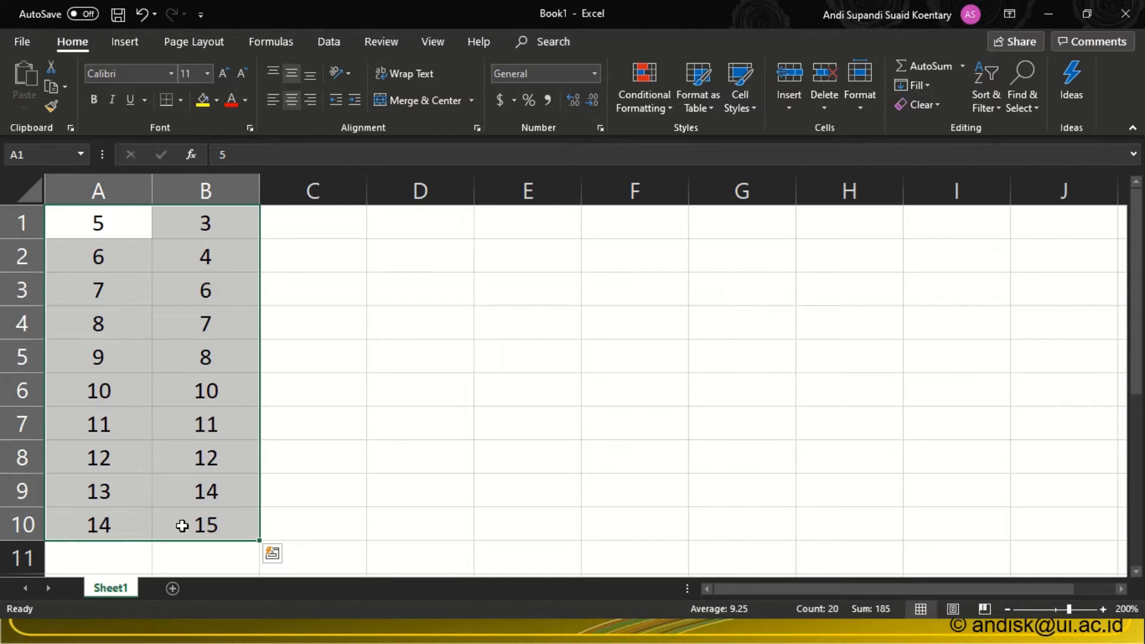
click(97, 223)
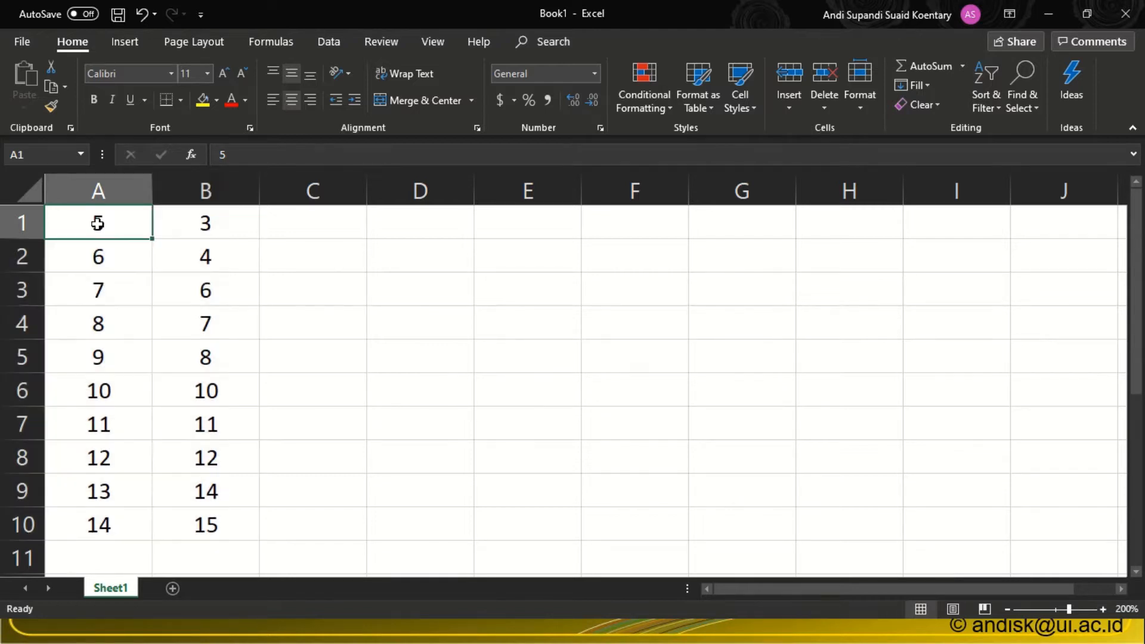
click(220, 233)
click(119, 224)
drag(102, 230, 189, 523)
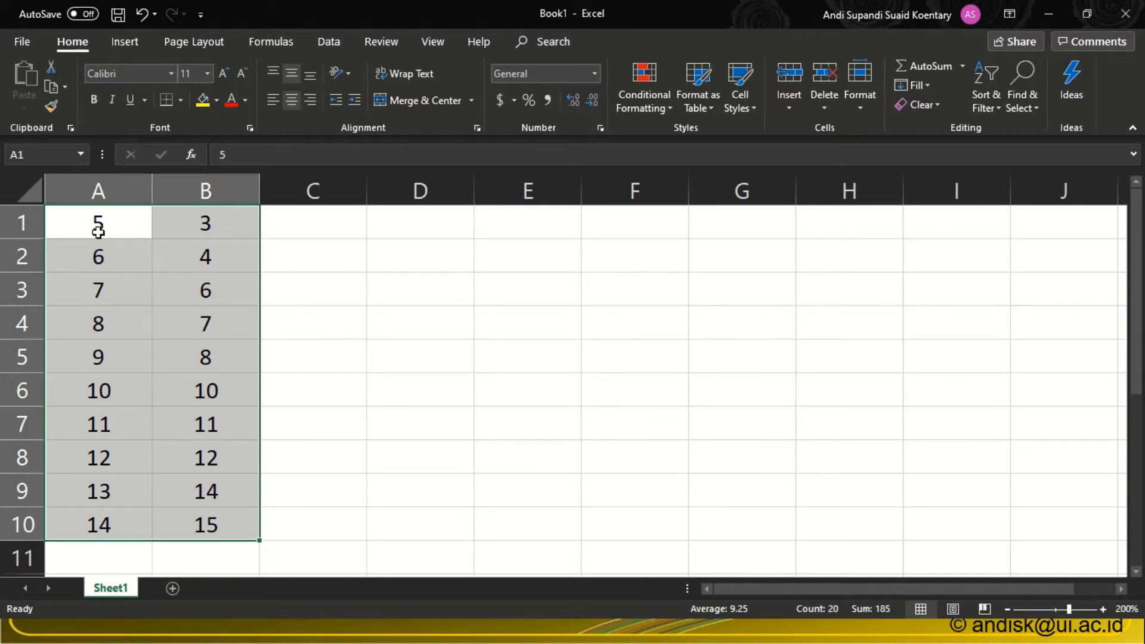
click(74, 216)
drag(134, 232, 212, 523)
click(213, 214)
drag(214, 214, 222, 521)
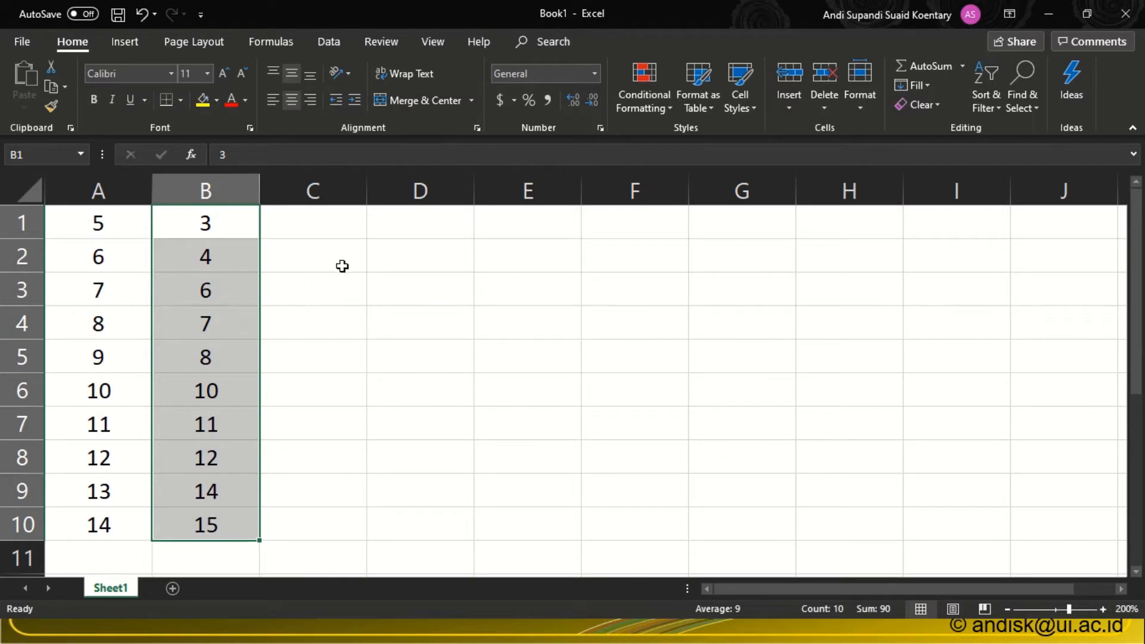
Enter the labels "Mean A" in cell D2 and "Mean B" in cell D3.
click(396, 269)
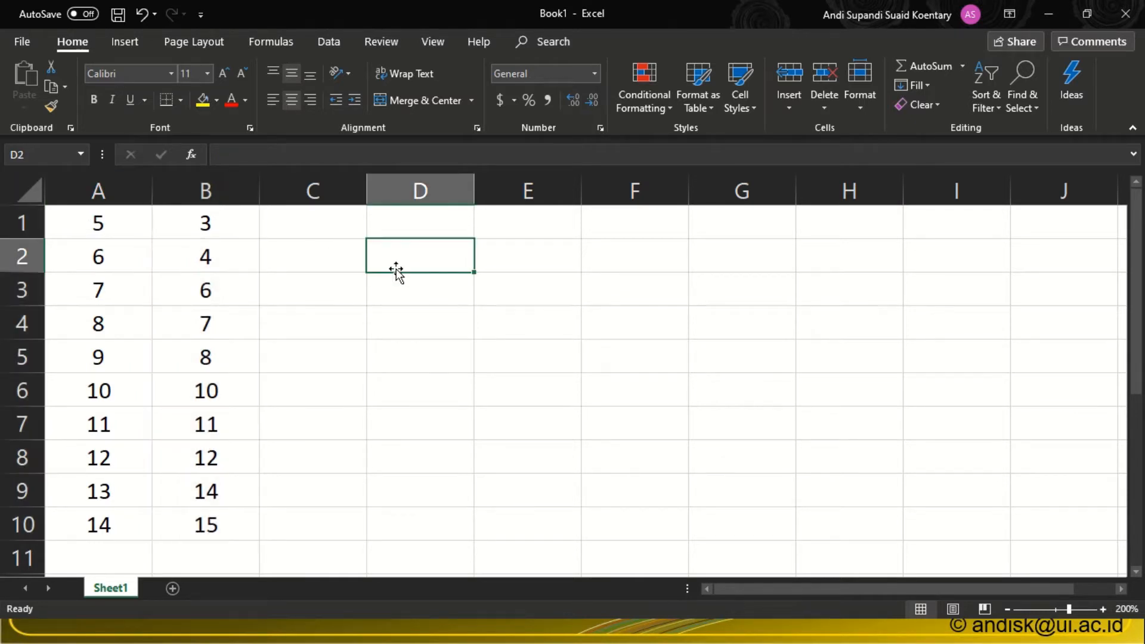
text(Mean)
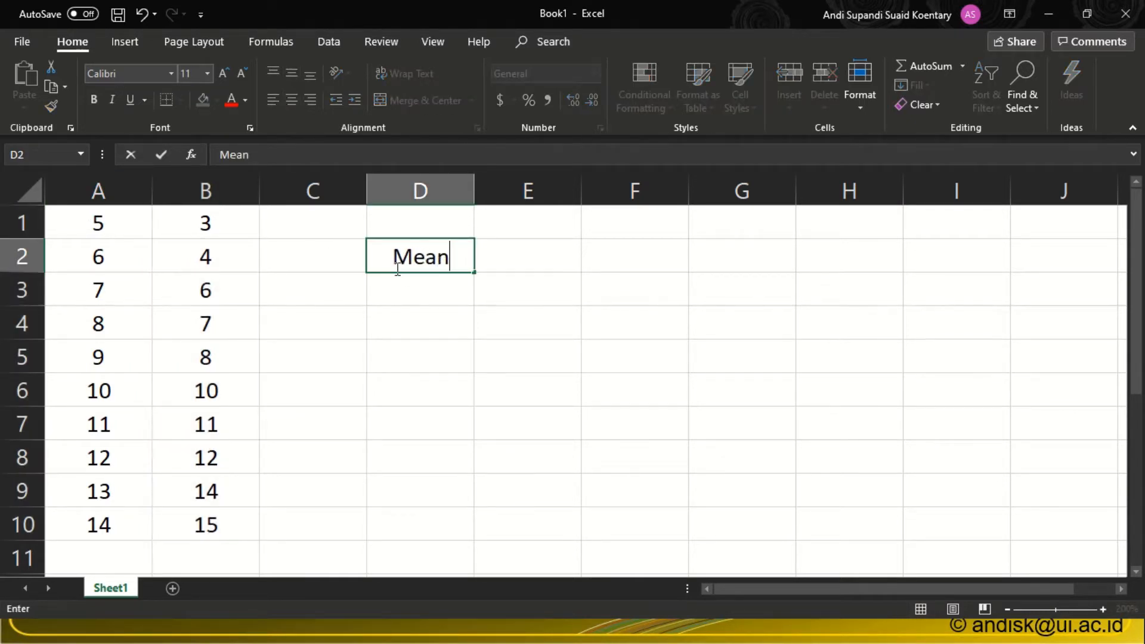
text( A)
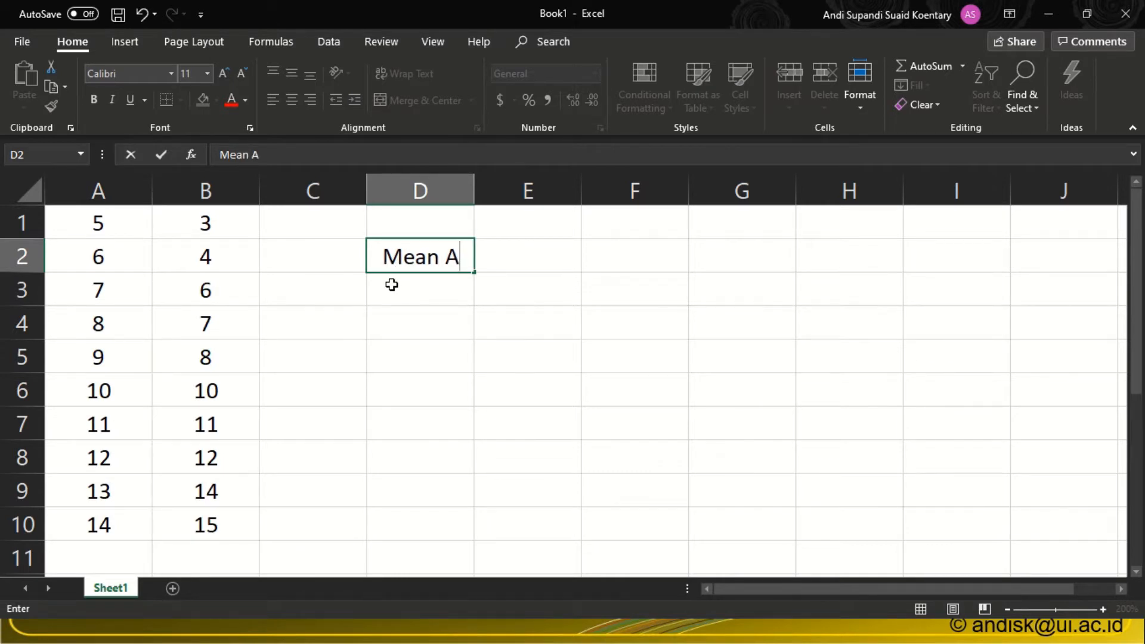
click(391, 284)
text(Mean)
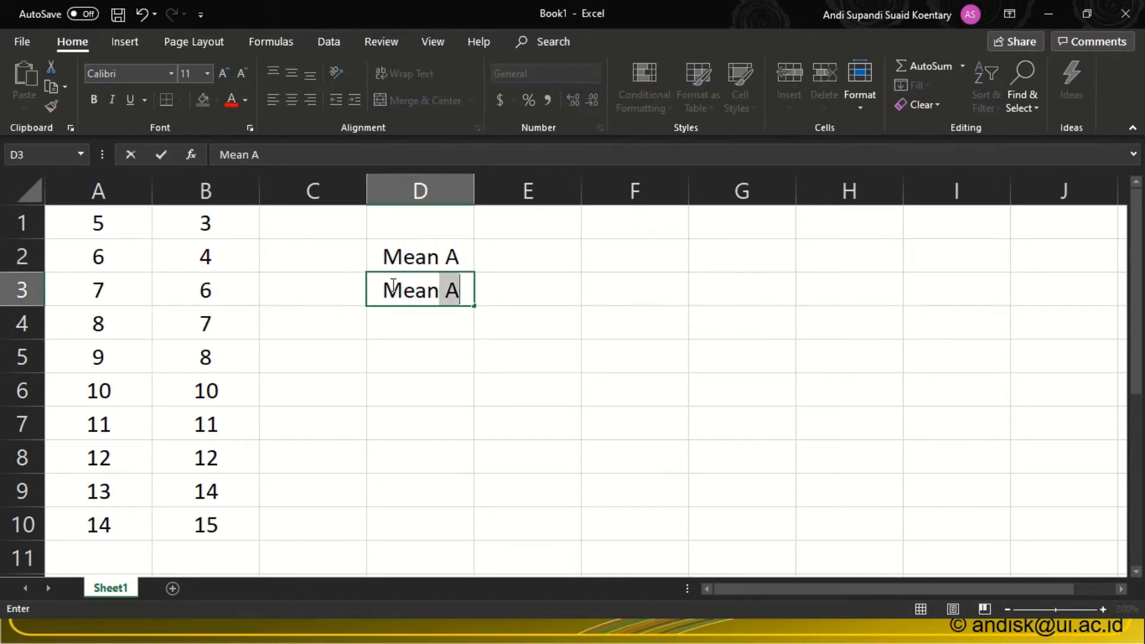
text( B)
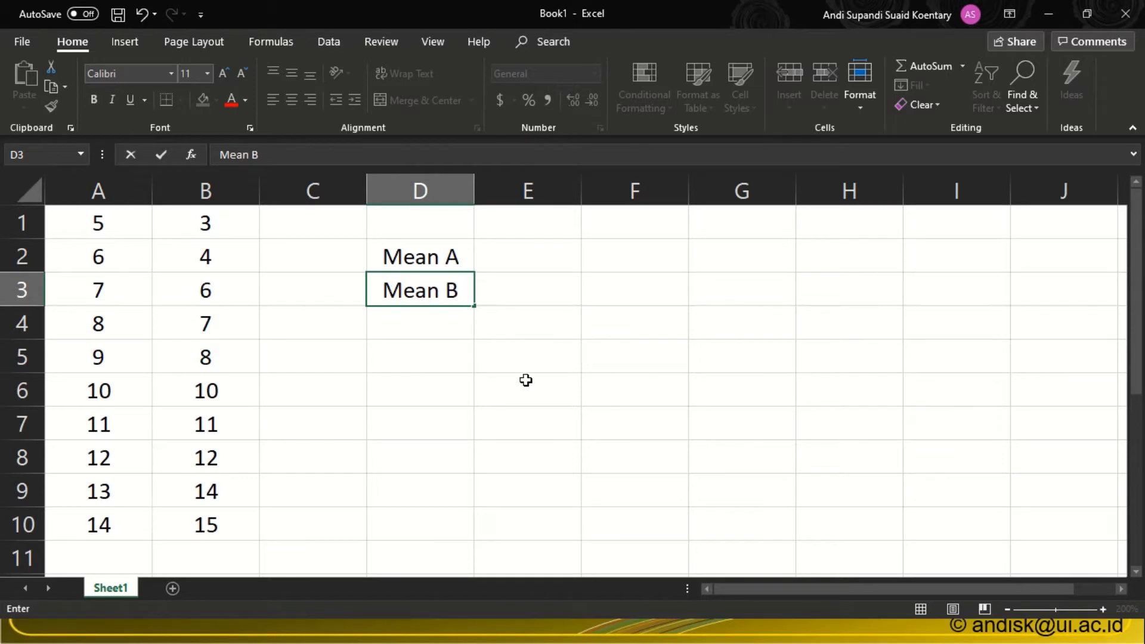
click(525, 378)
Calculate the mean of column A's data in cell E2 with =average(A1:A10), and check the source range.
click(509, 251)
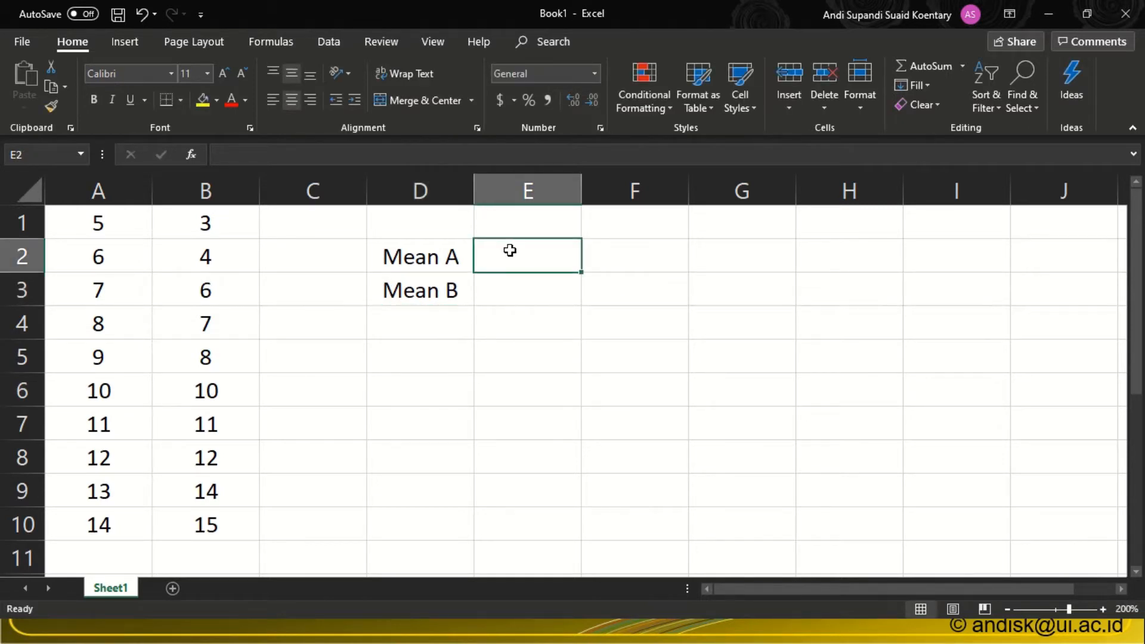
text(=av)
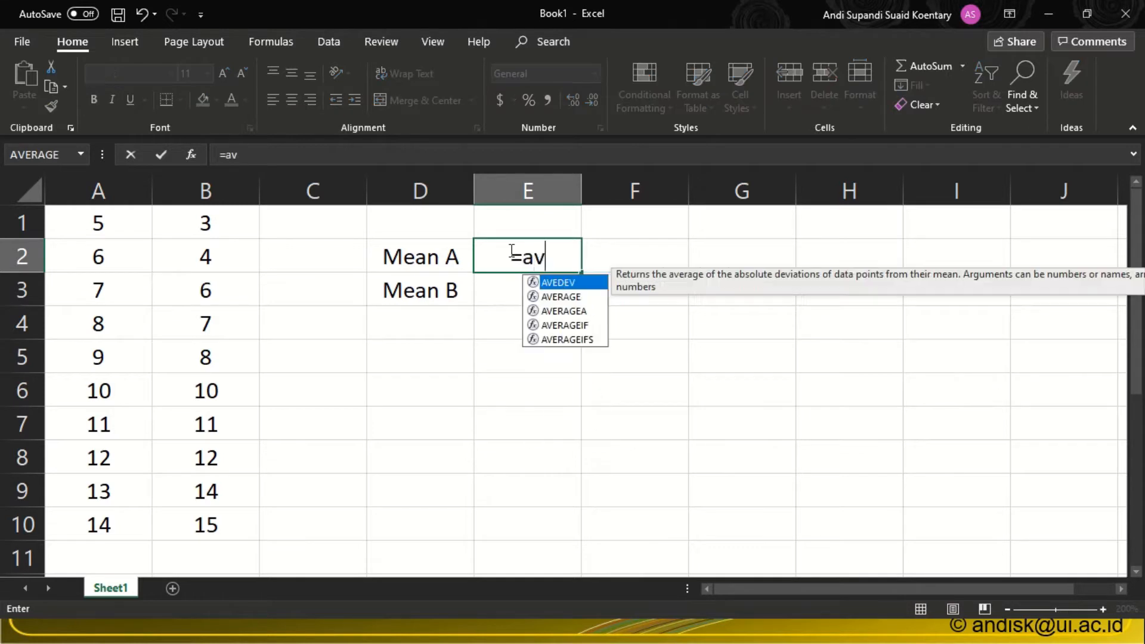
text(eraghe)
key(BackSpace)
key(BackSpace)
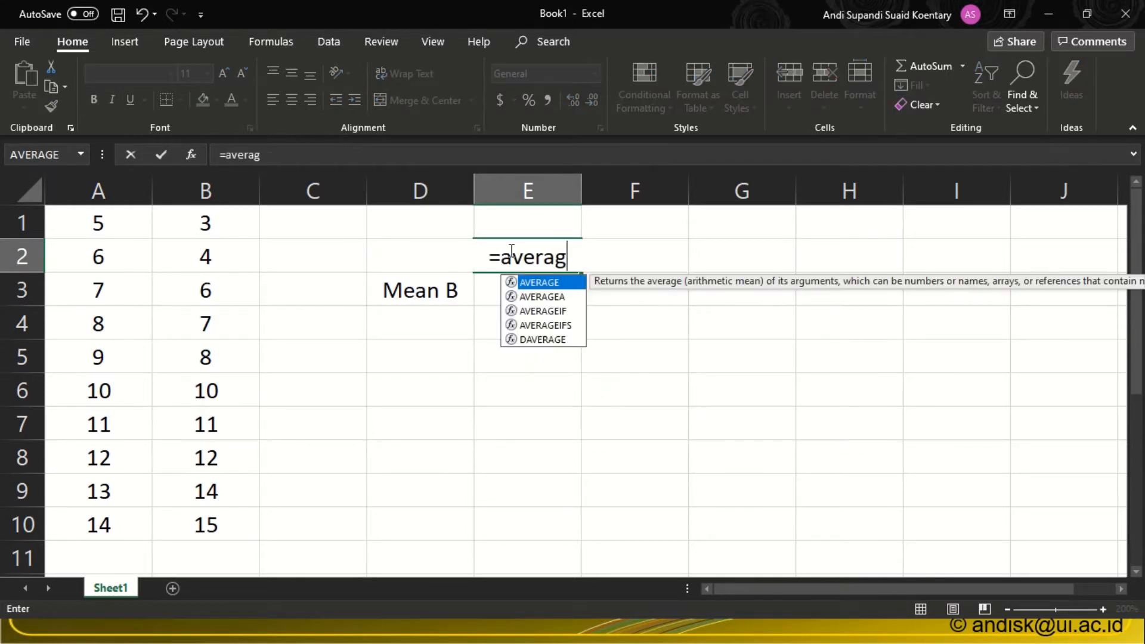
text(e()
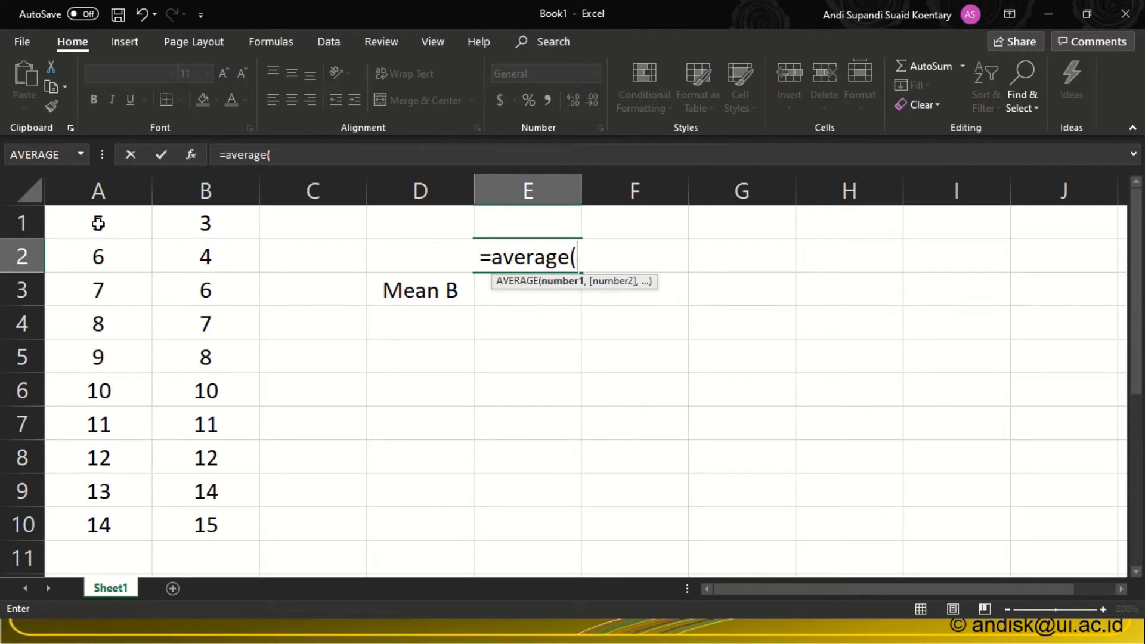
drag(98, 223, 93, 523)
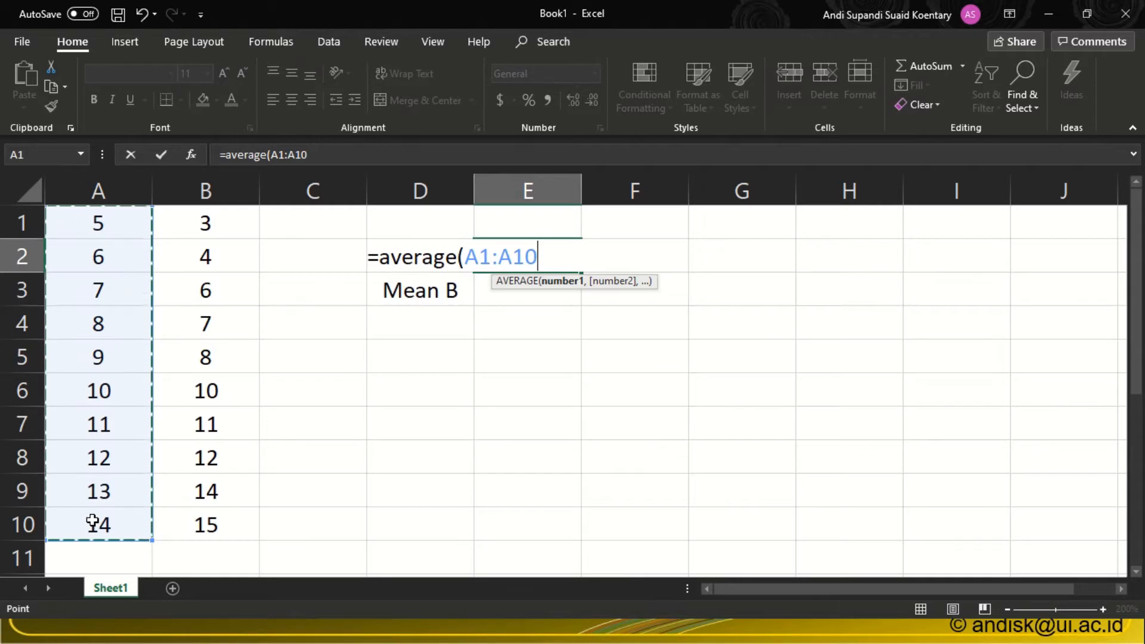
text())
key(Return)
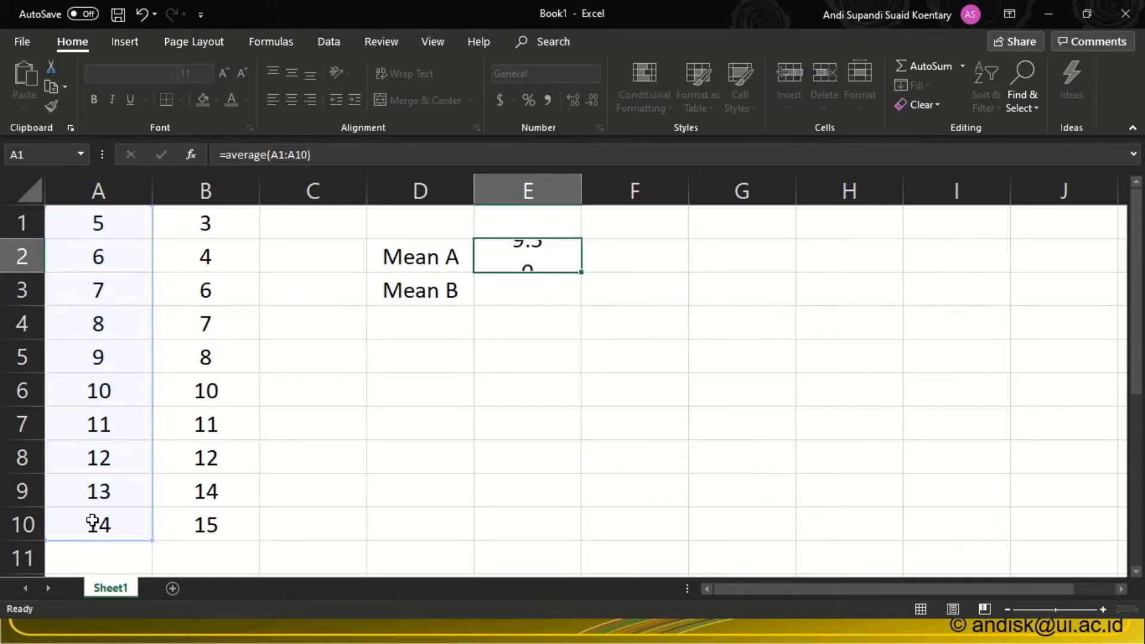
drag(118, 230, 103, 510)
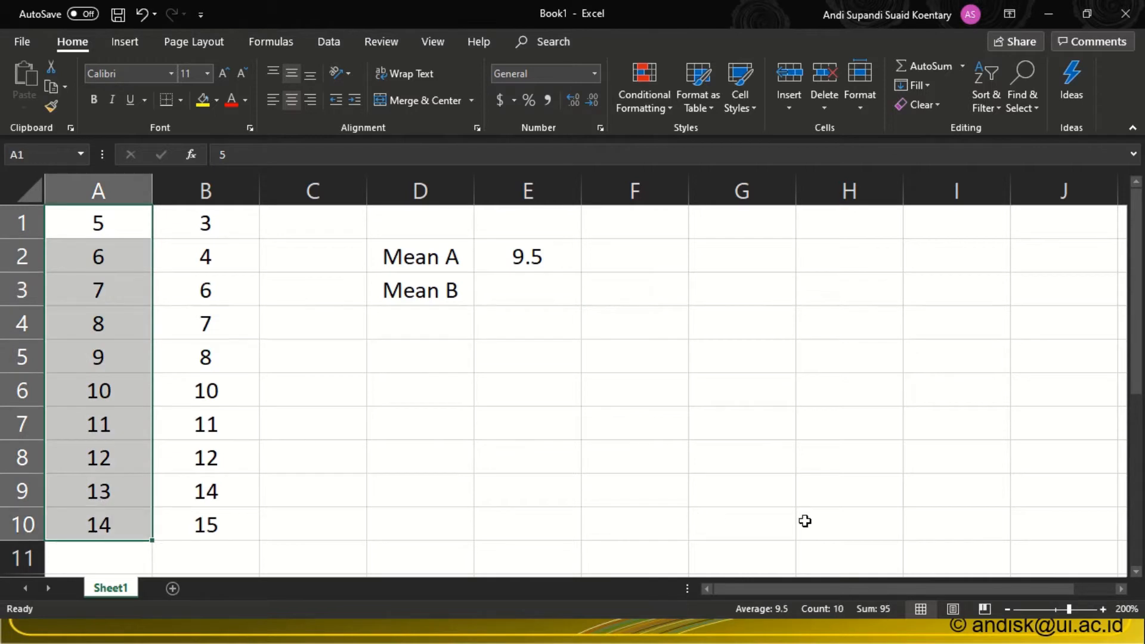
Calculate the mean of column B's data in cell E3 with =average(B1:B10), and check the source range.
click(516, 293)
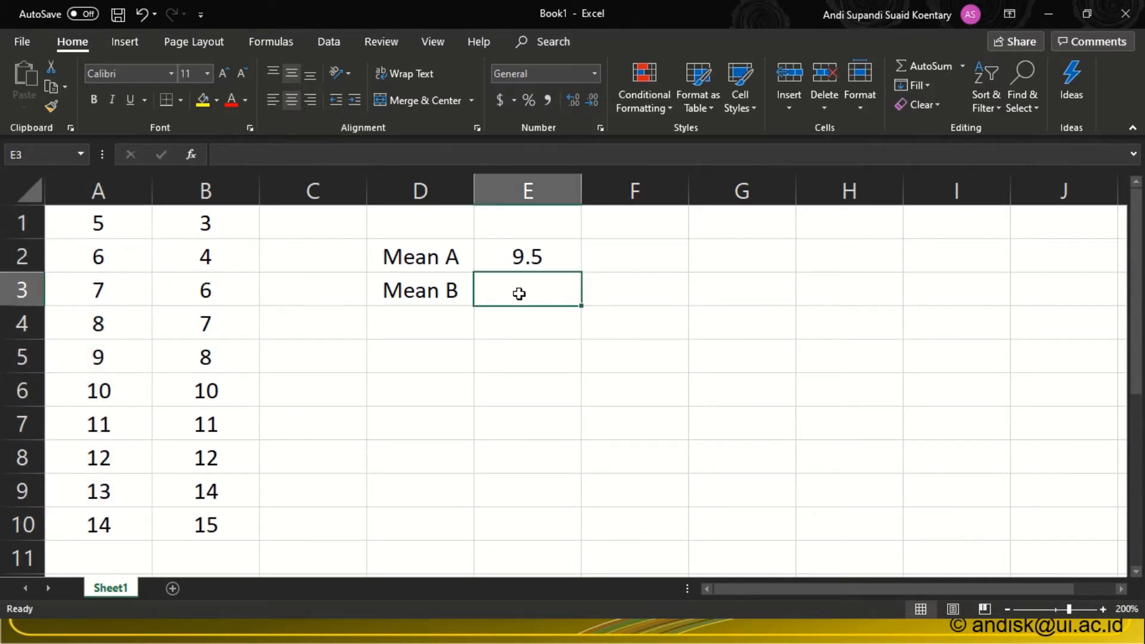
text(=av)
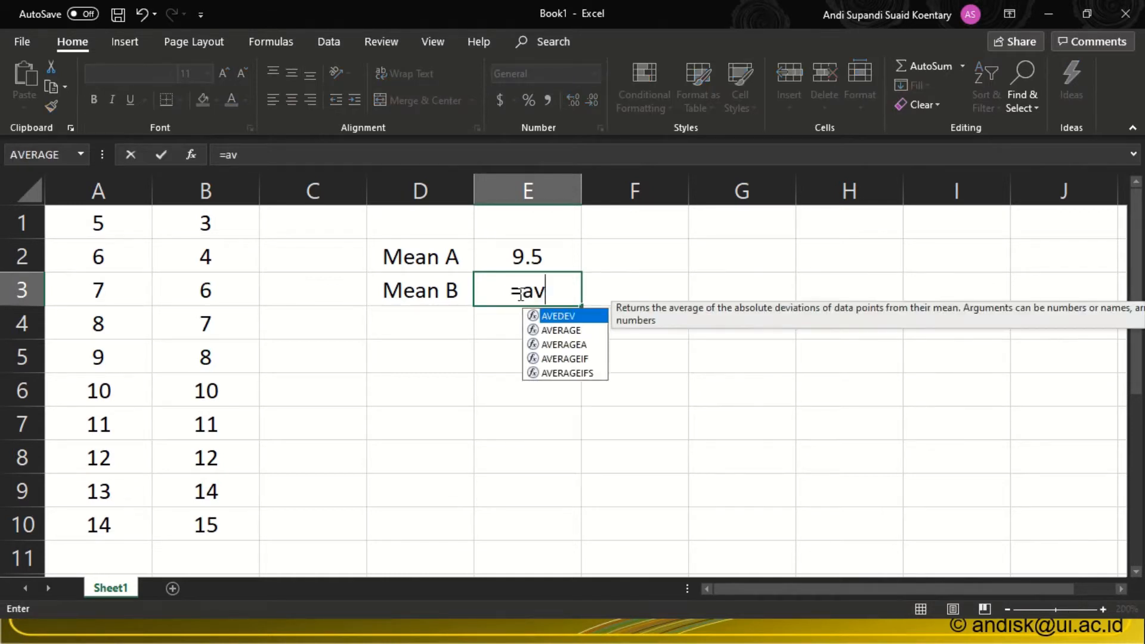
text(erage)
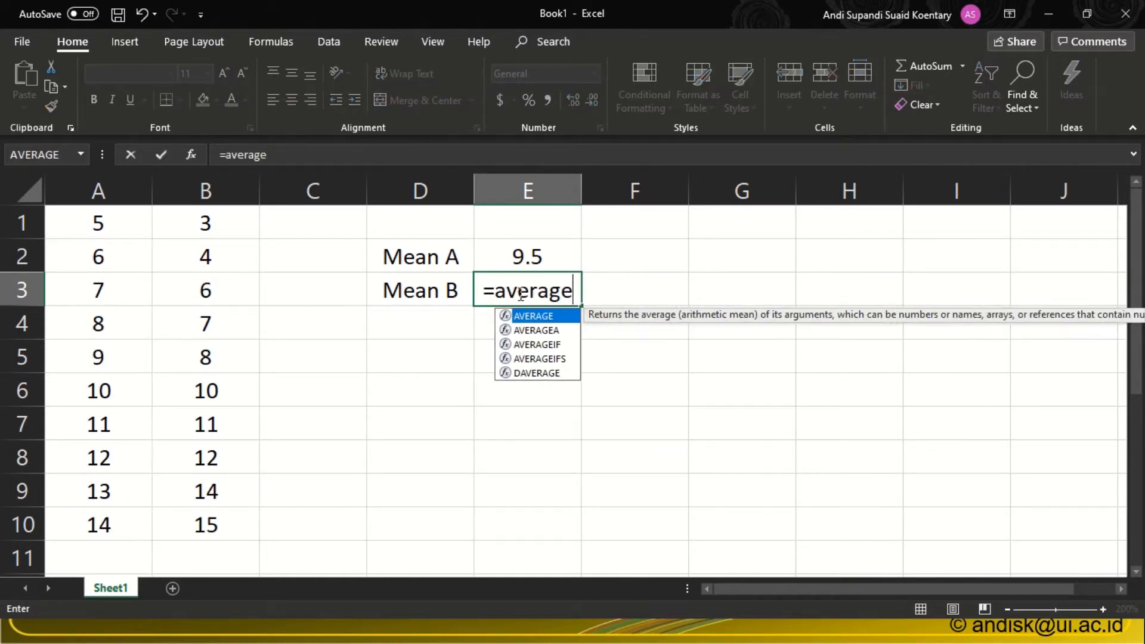
text(()
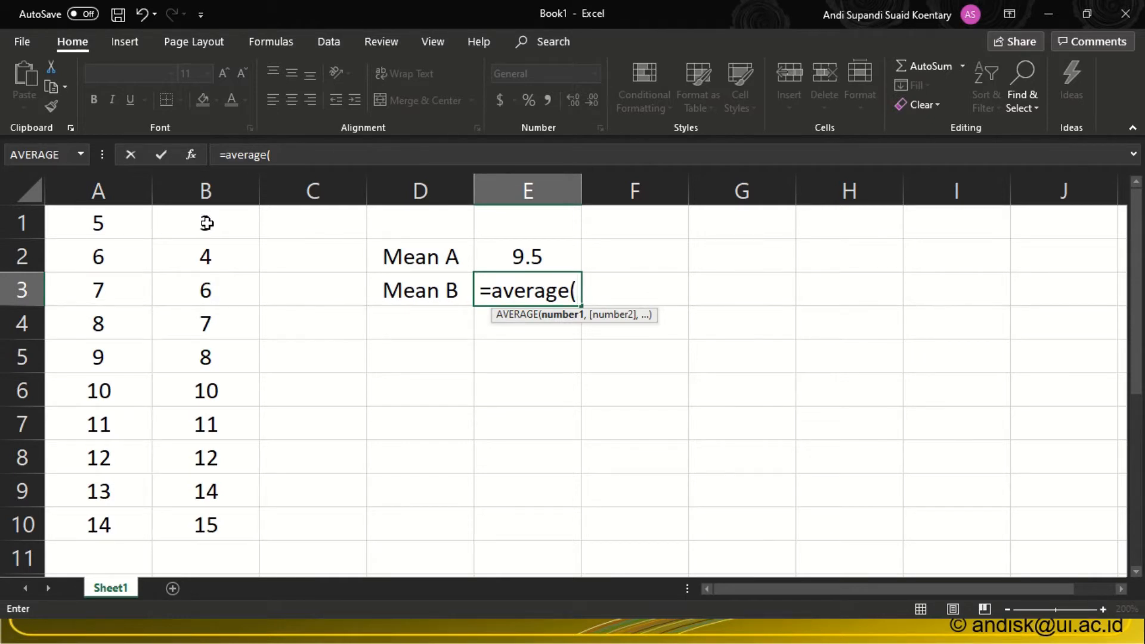
text(B1:)
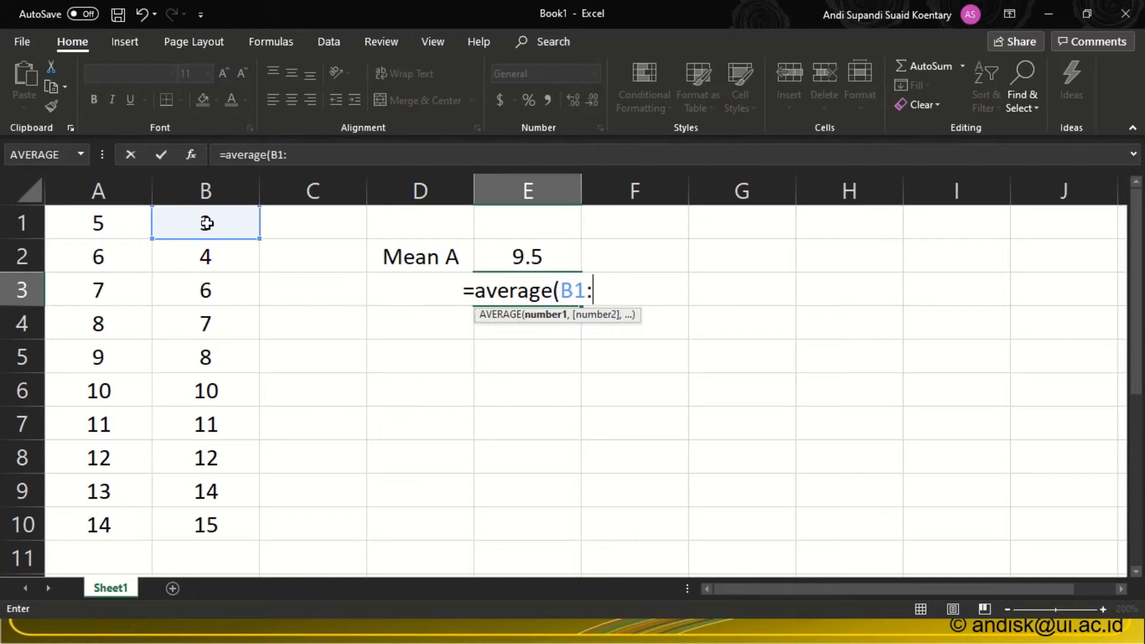
text(B10)
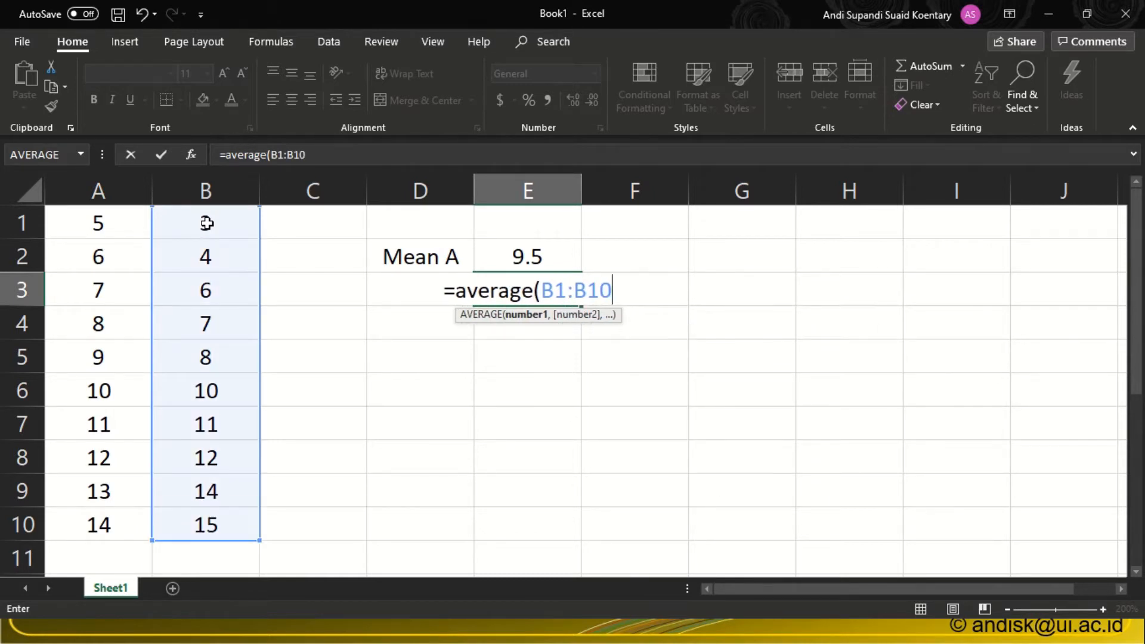
text())
key(Return)
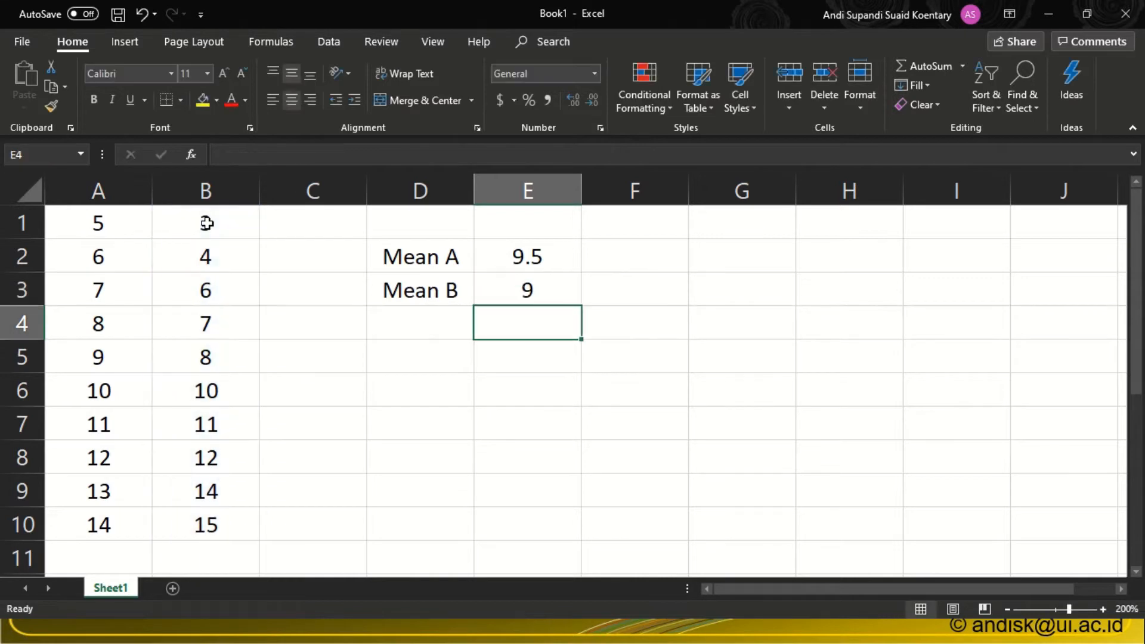
drag(212, 225, 198, 517)
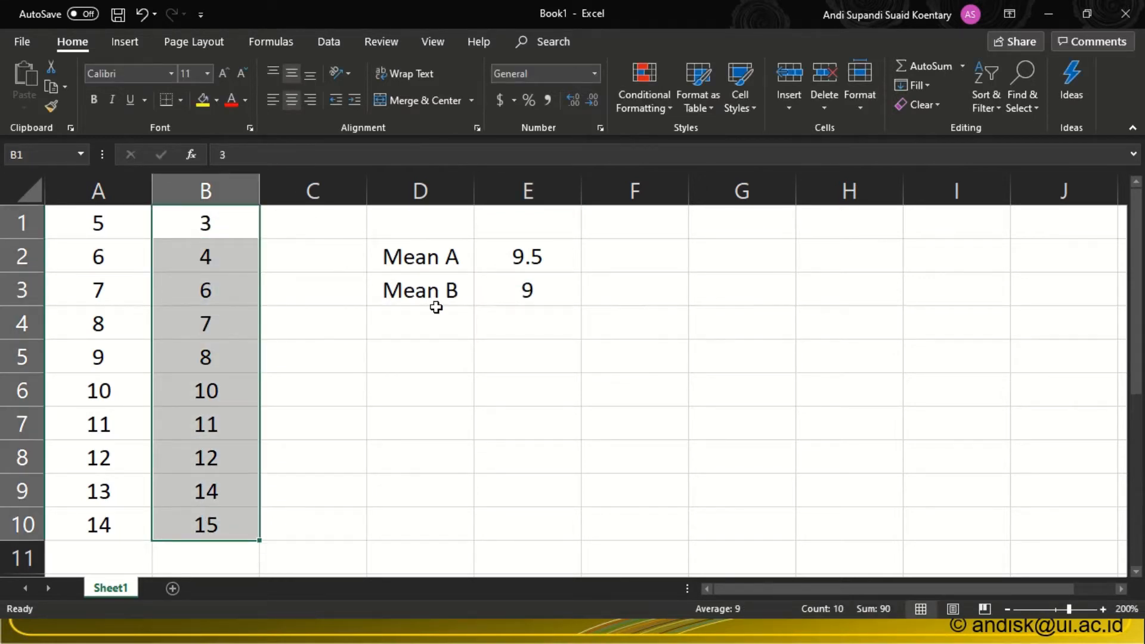
Enter the label "Mean AB" in cell D5.
click(404, 341)
text(M)
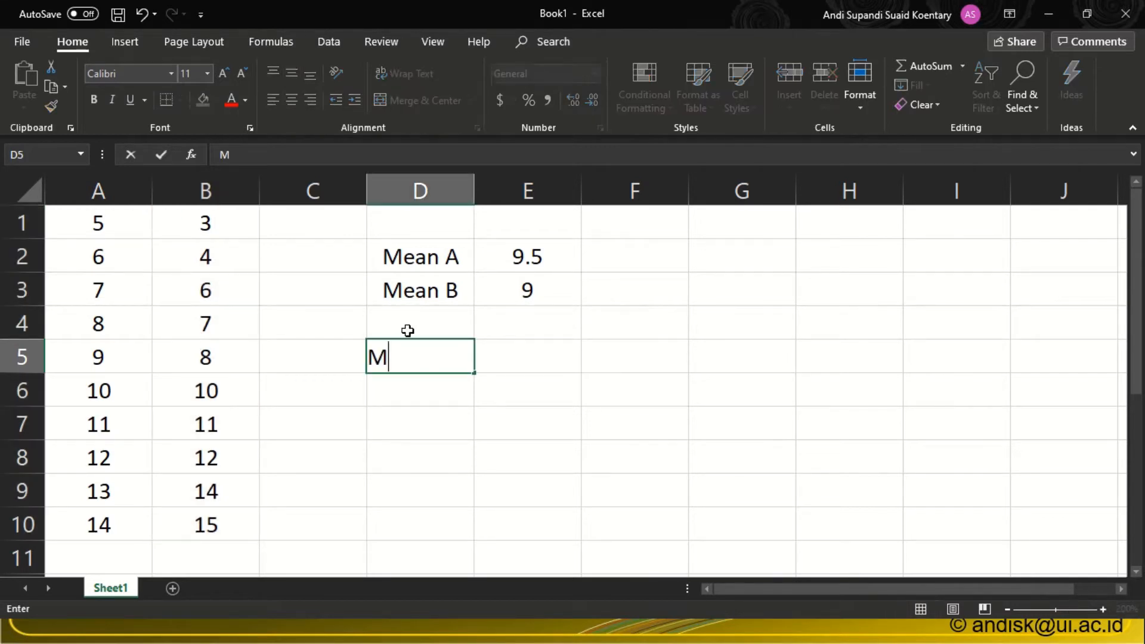
text(ean A)
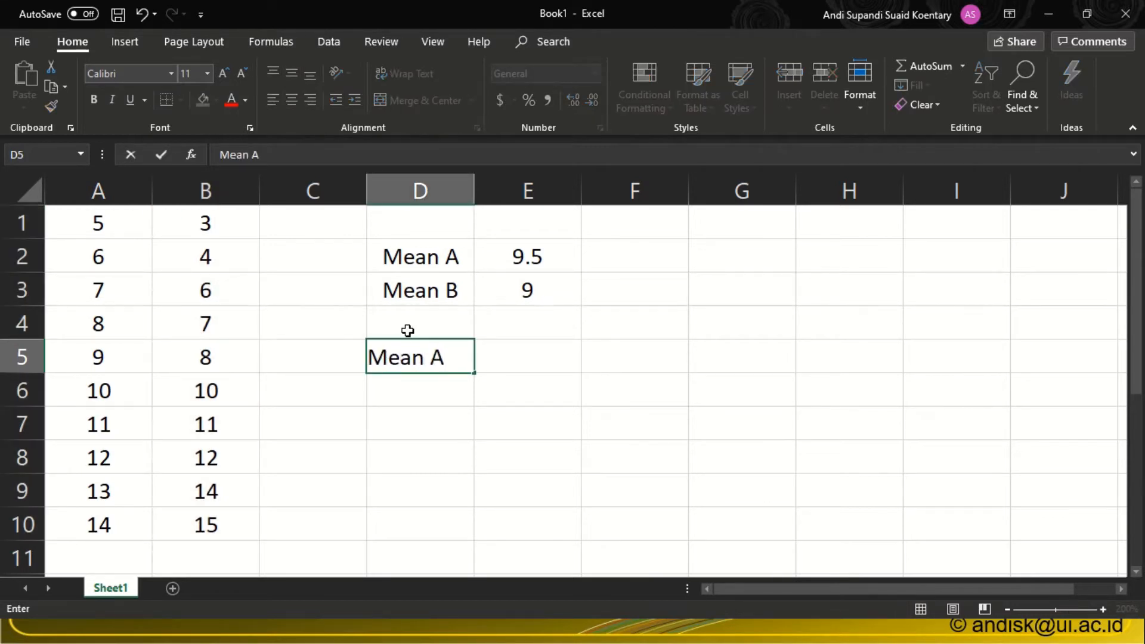
text(B)
click(554, 361)
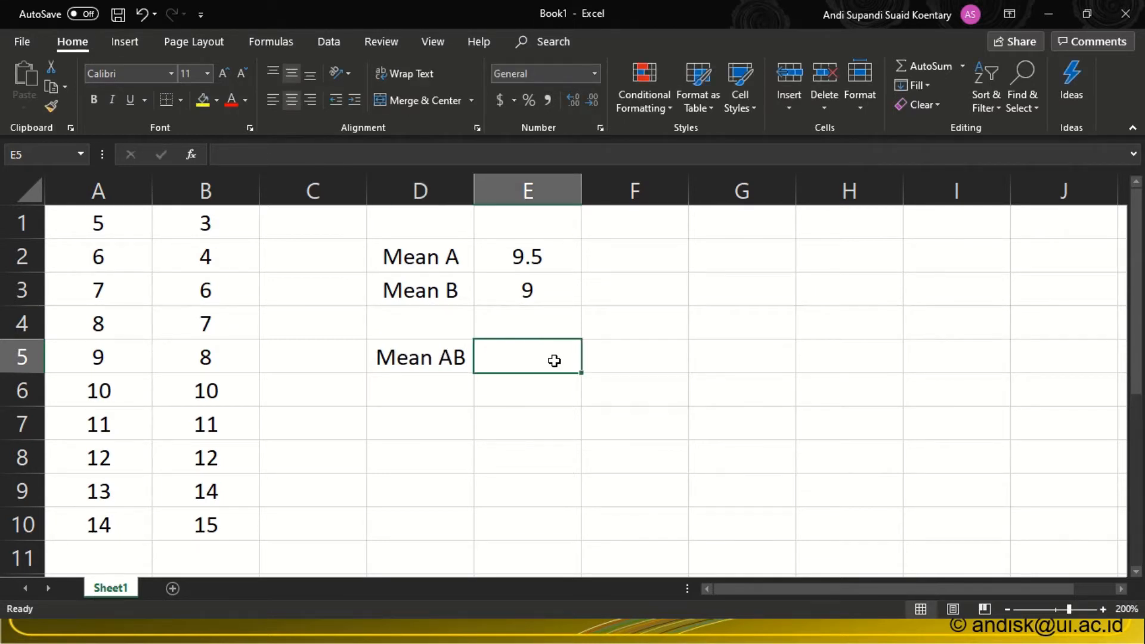
Calculate the combined mean of both data columns in cell E5 with =average(a1:b10), and check the source range.
click(104, 218)
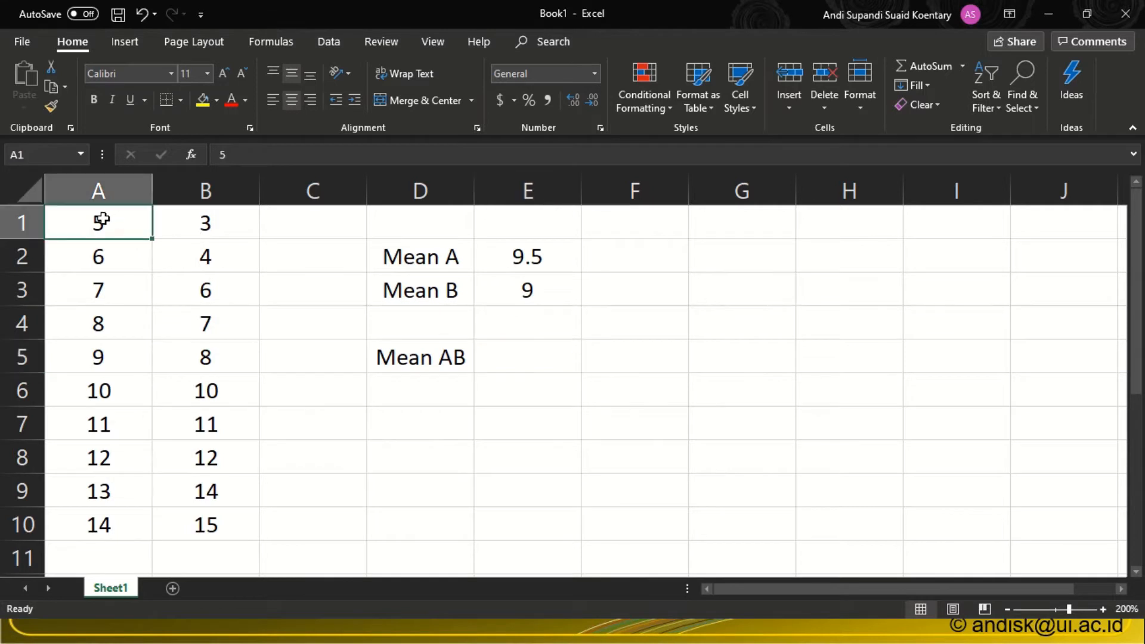
click(45, 155)
click(207, 530)
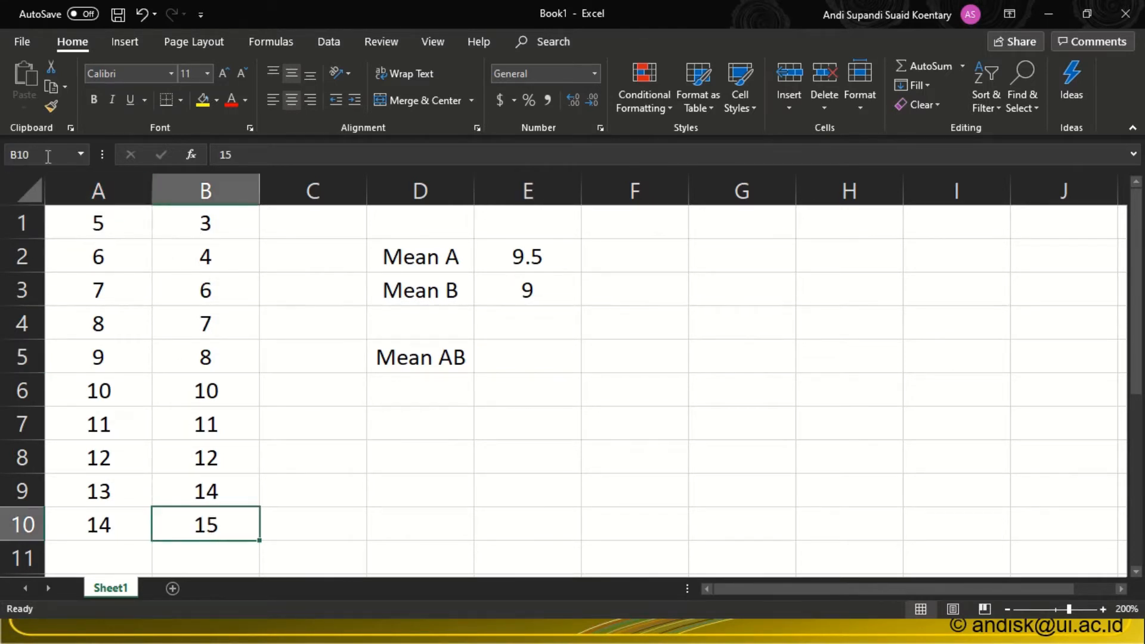
click(519, 358)
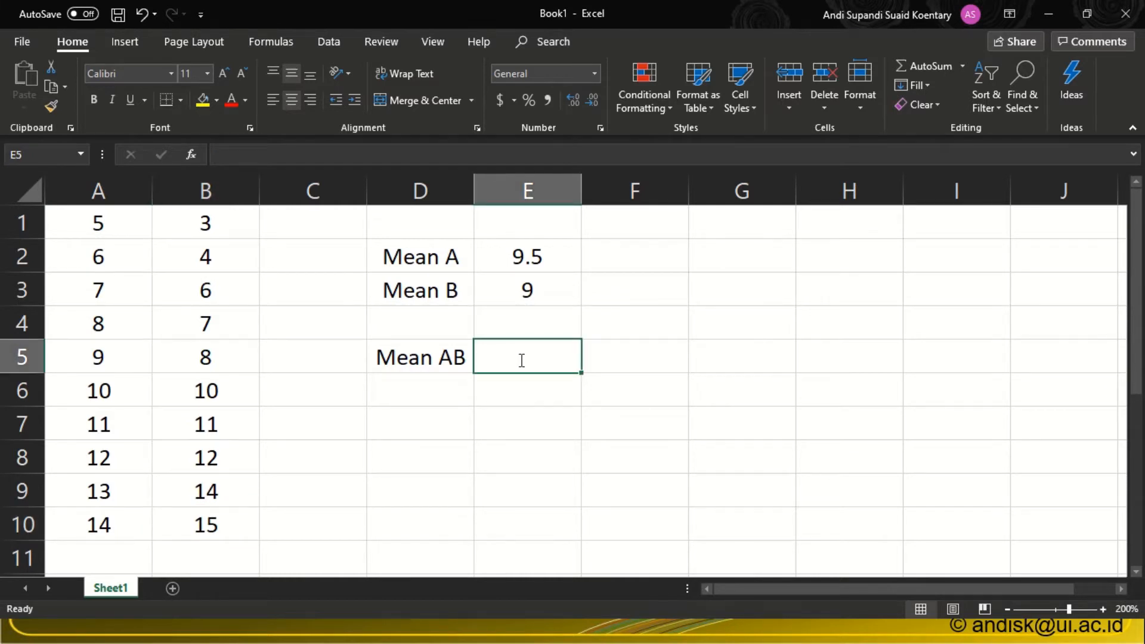
text(=average)
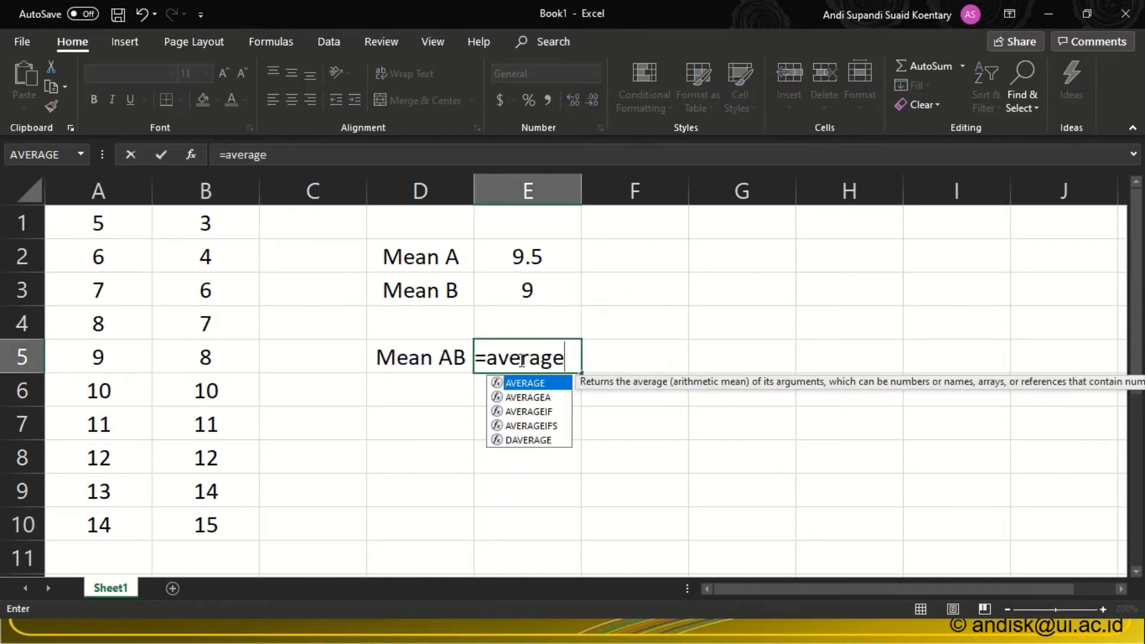
text((ai)
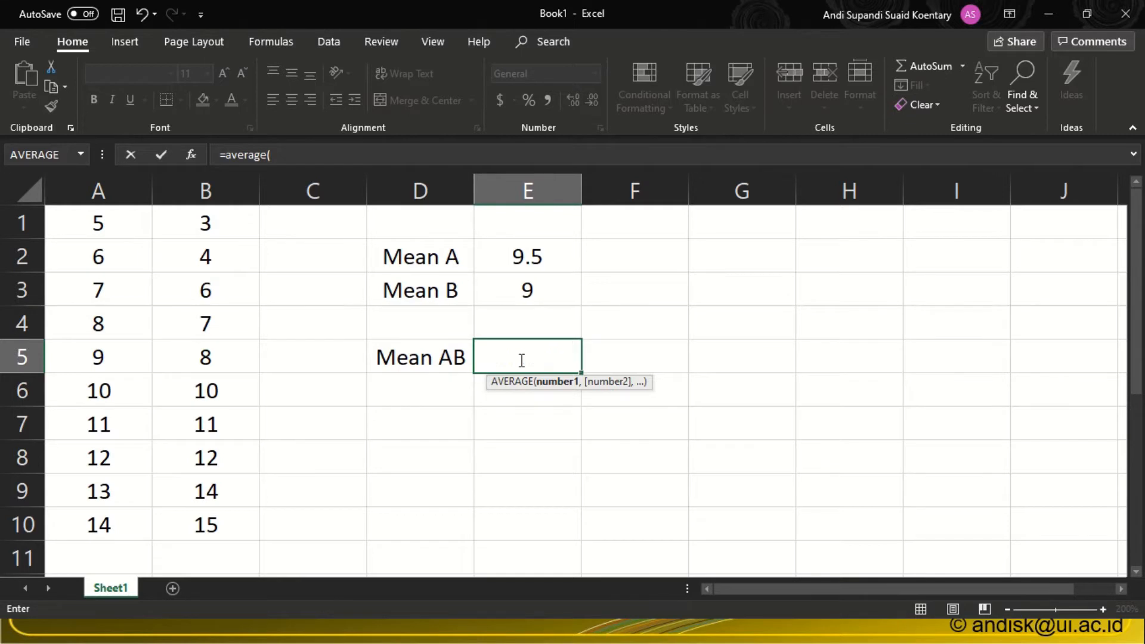
key(BackSpace)
text(1)
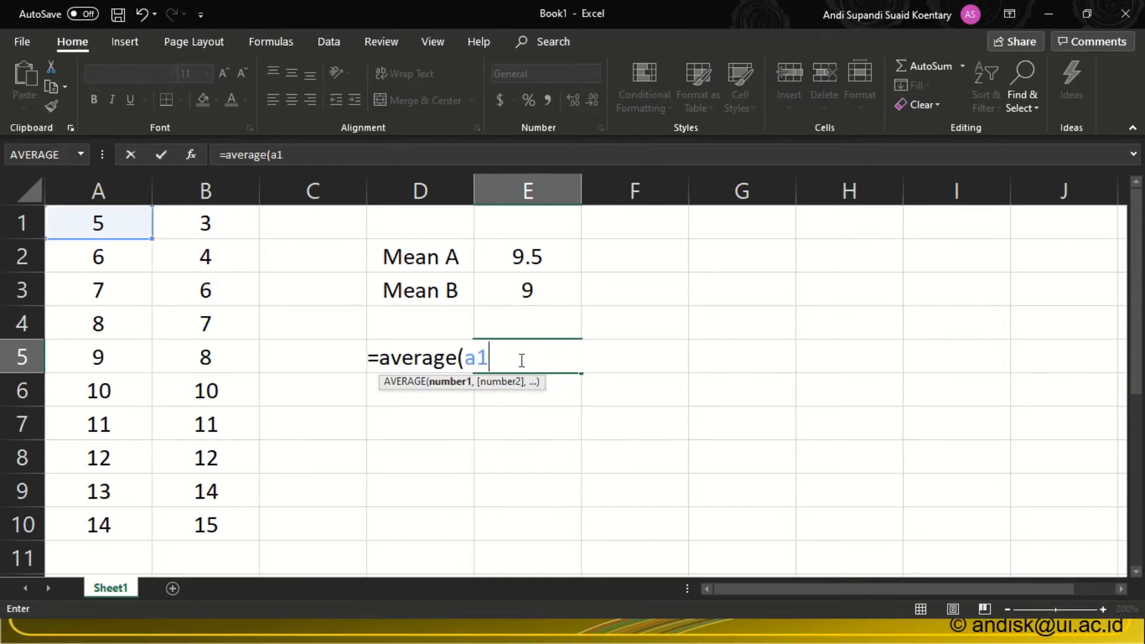
text(:b10)
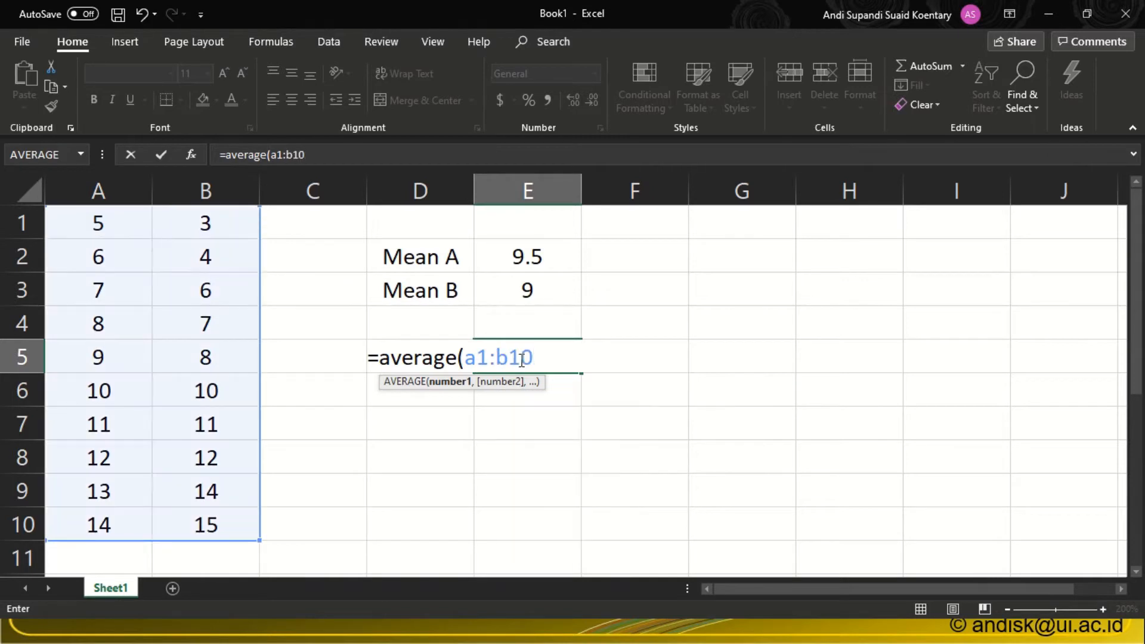
text())
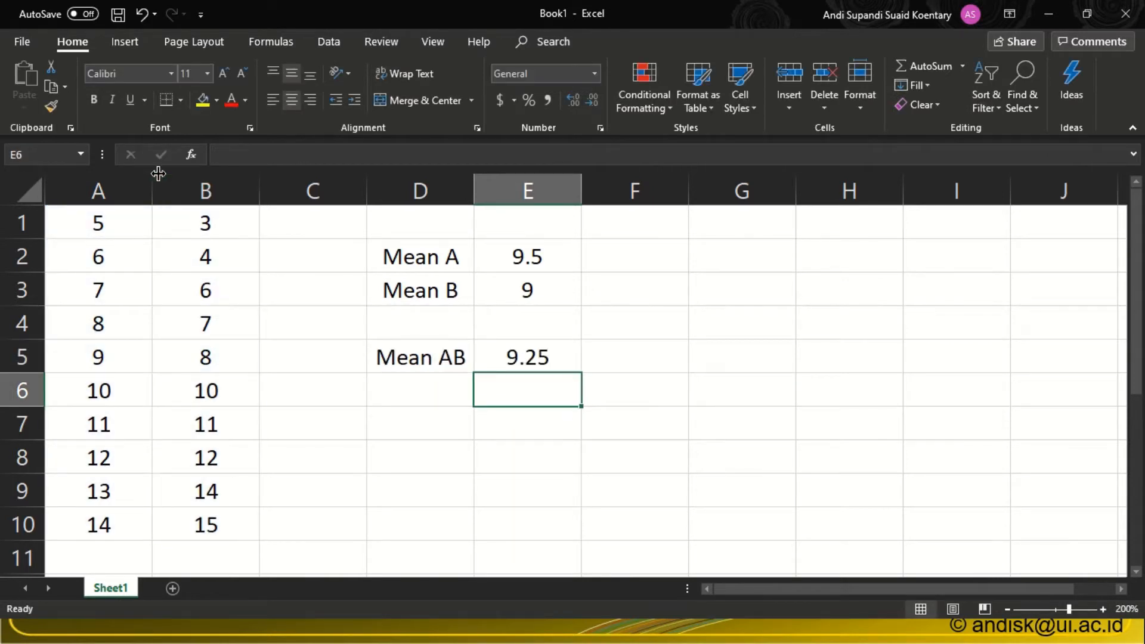
drag(82, 223, 208, 524)
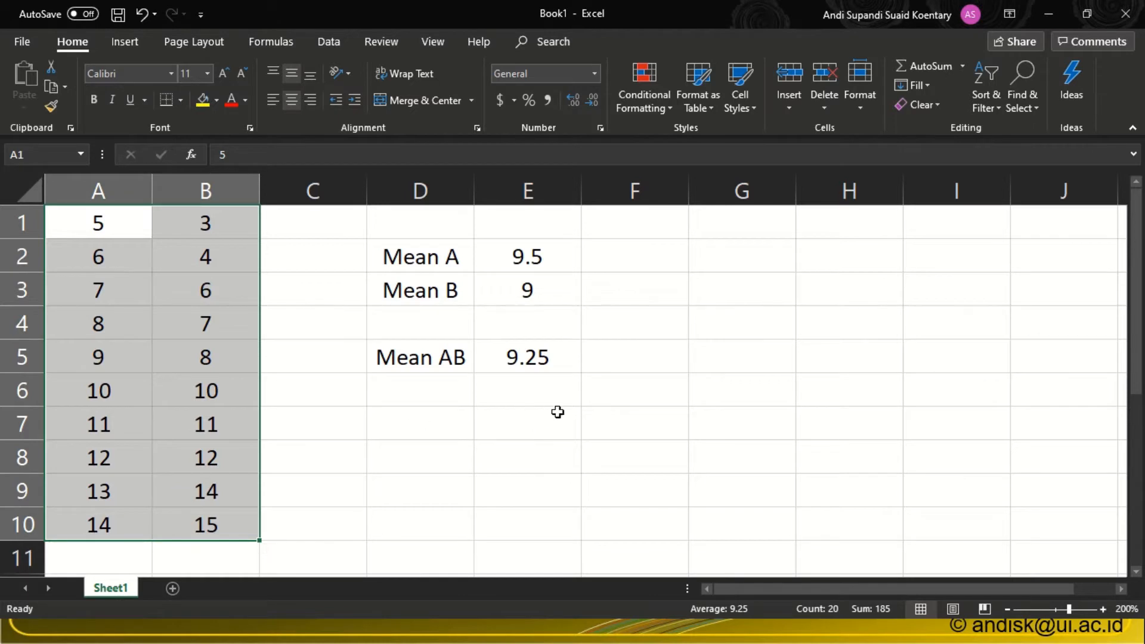
click(392, 426)
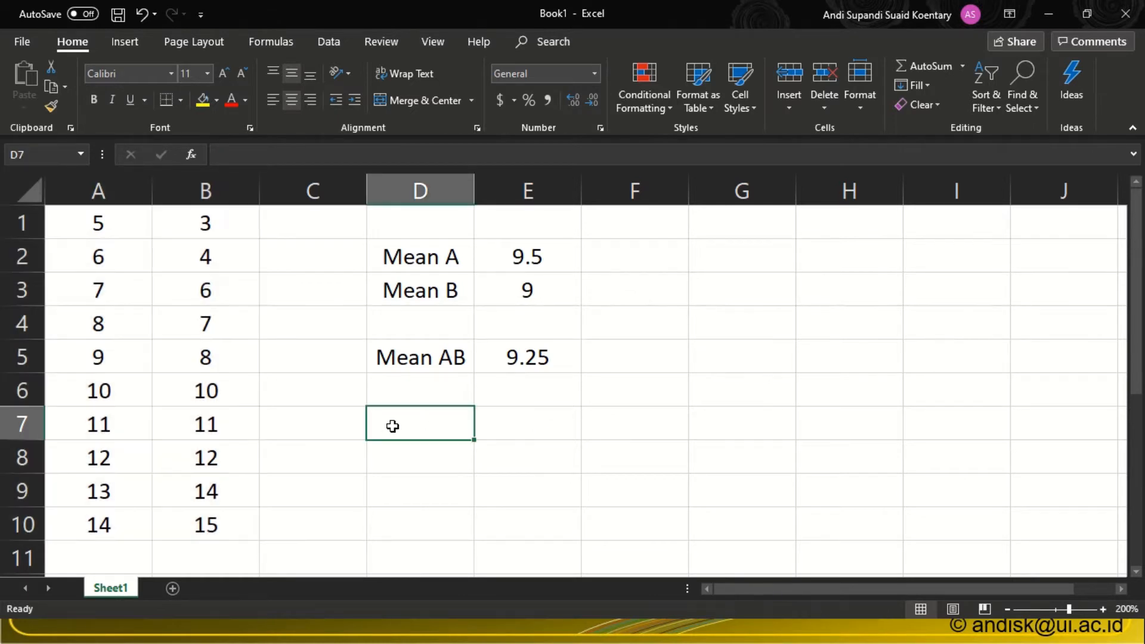
text(-=)
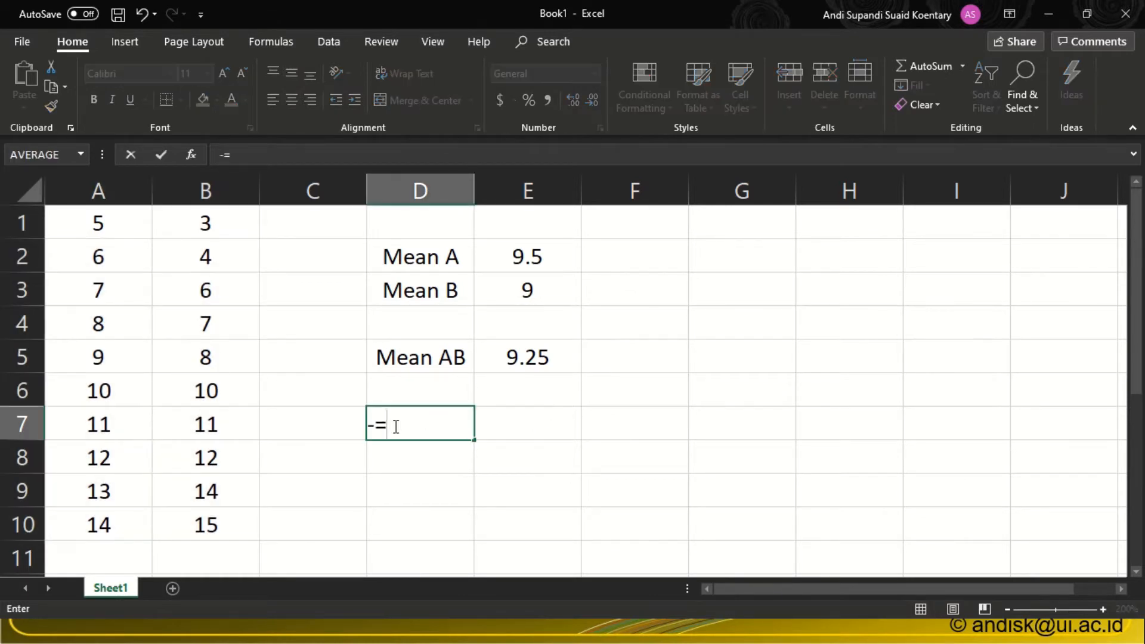
text(stda)
key(BackSpace)
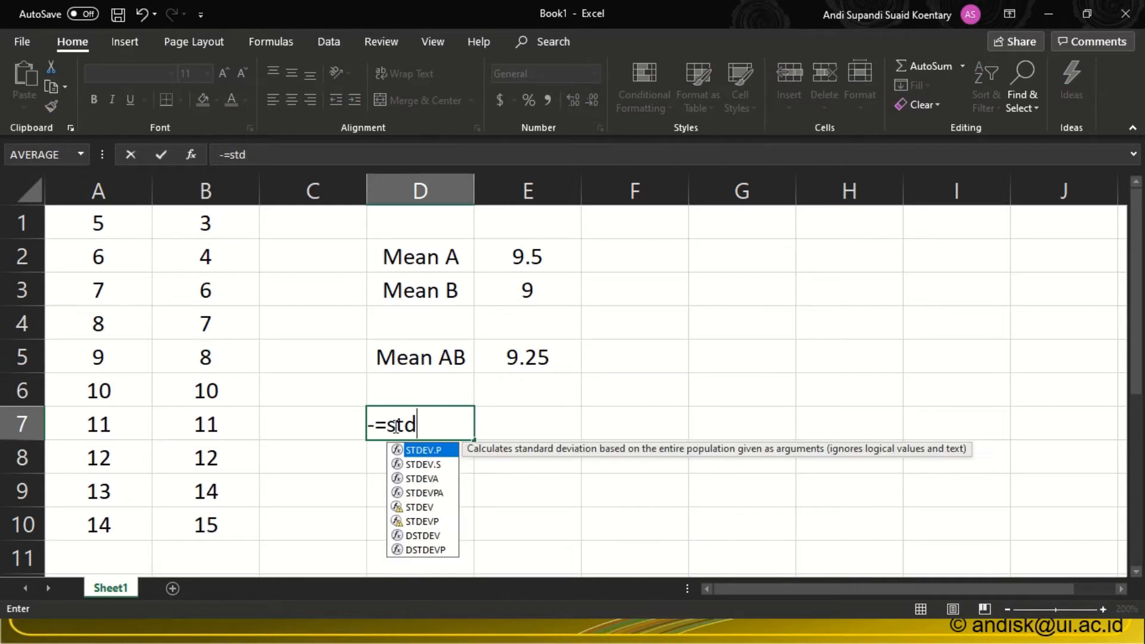
key(BackSpace)
key(BackSpace)
key(BackSpace)
key(BackSpace)
key(BackSpace)
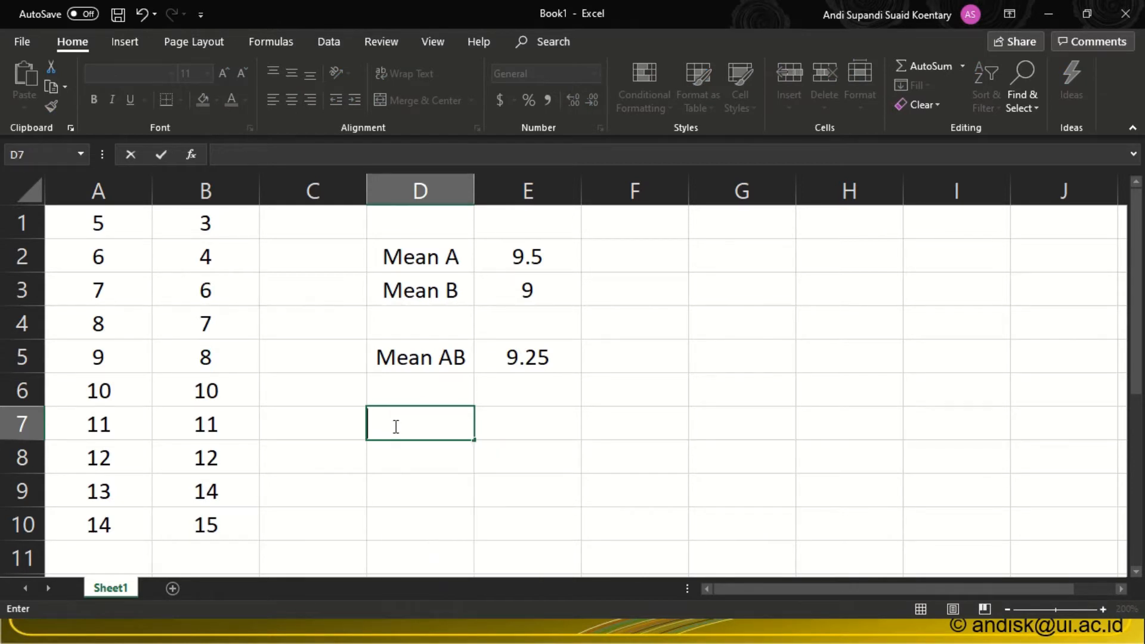
key(Escape)
Calculate the standard deviation of both data columns in cell D7 with =stdev(a1:b10), and check the formula.
text(=std)
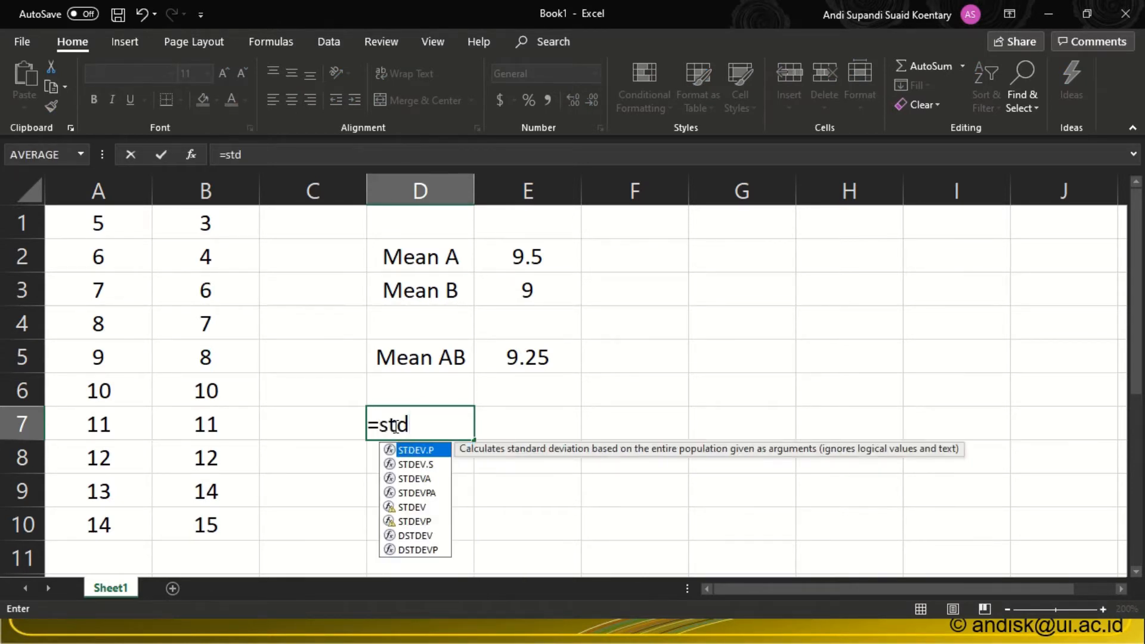
text(ev()
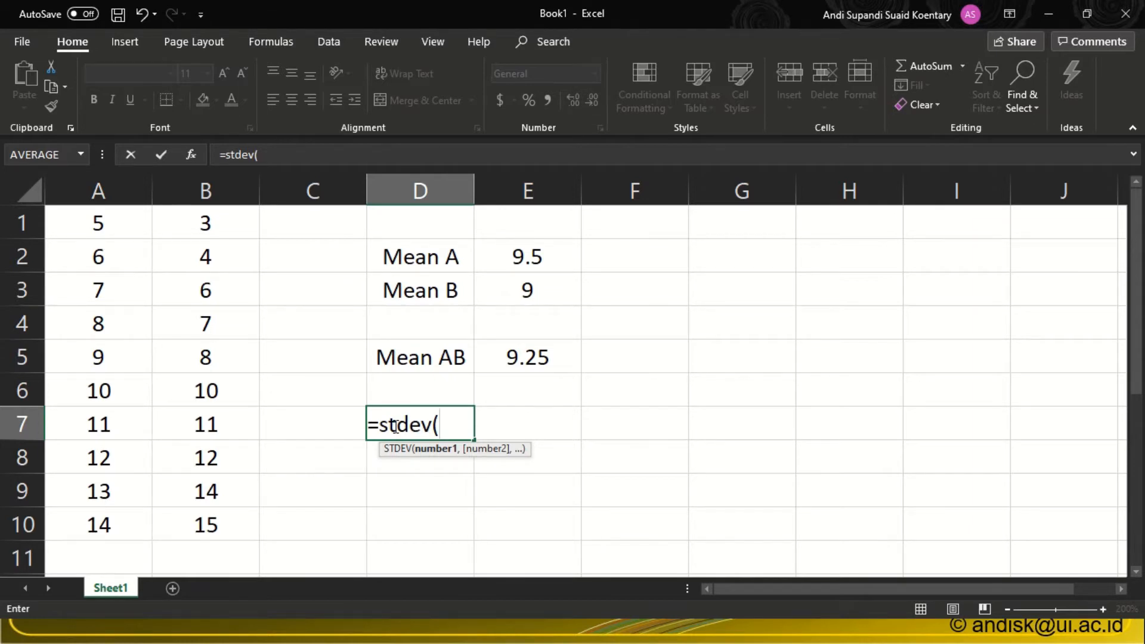
text(a1)
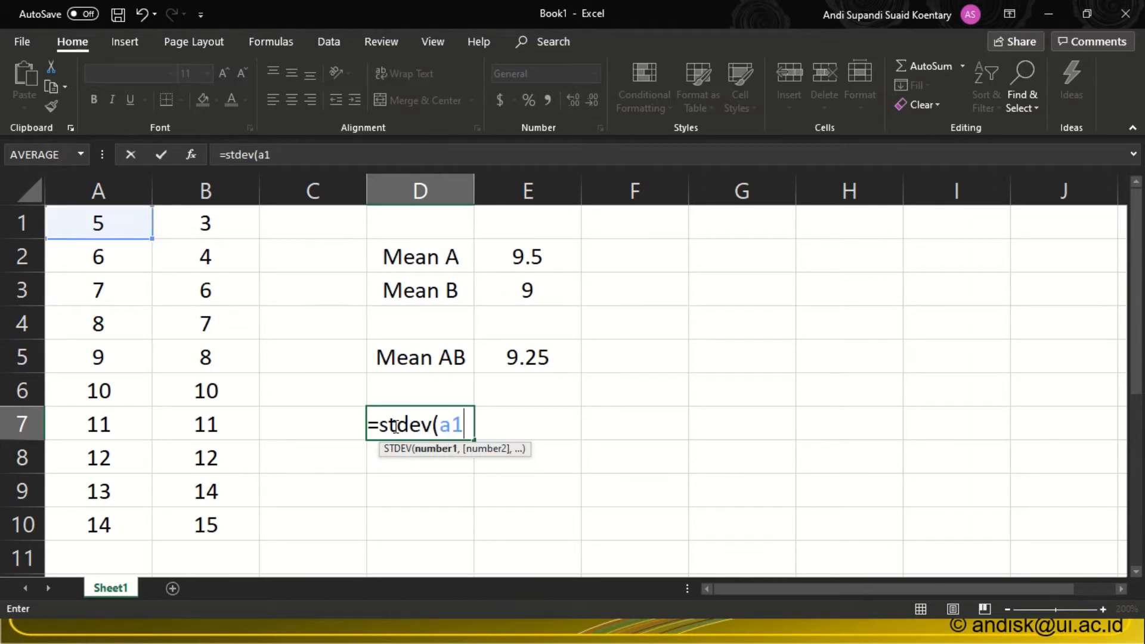
text(:)
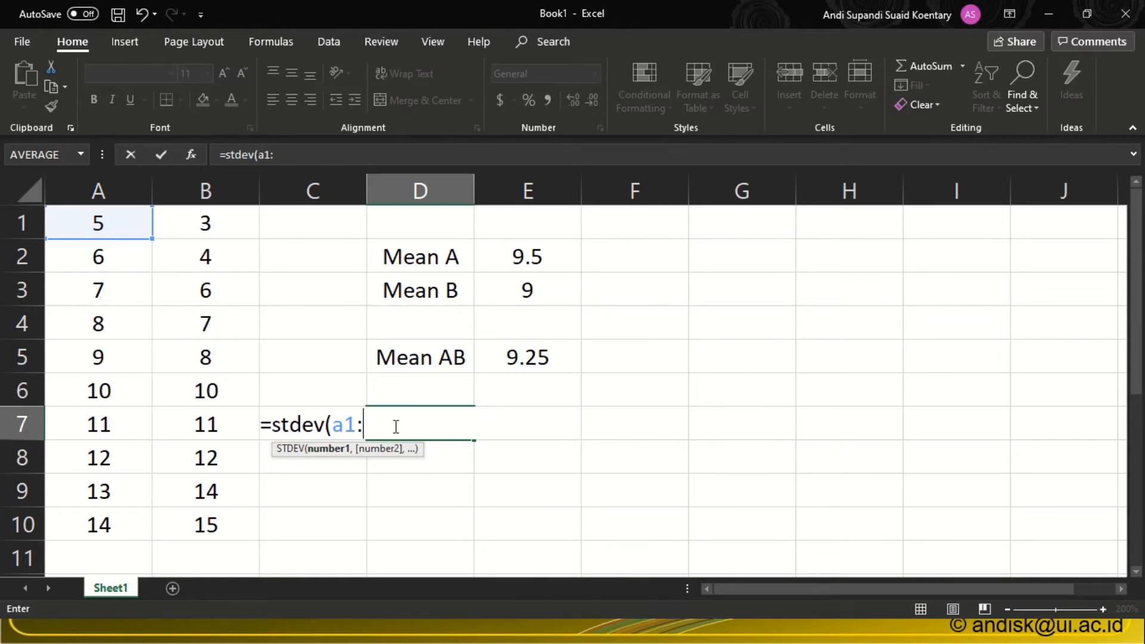
text(b10()
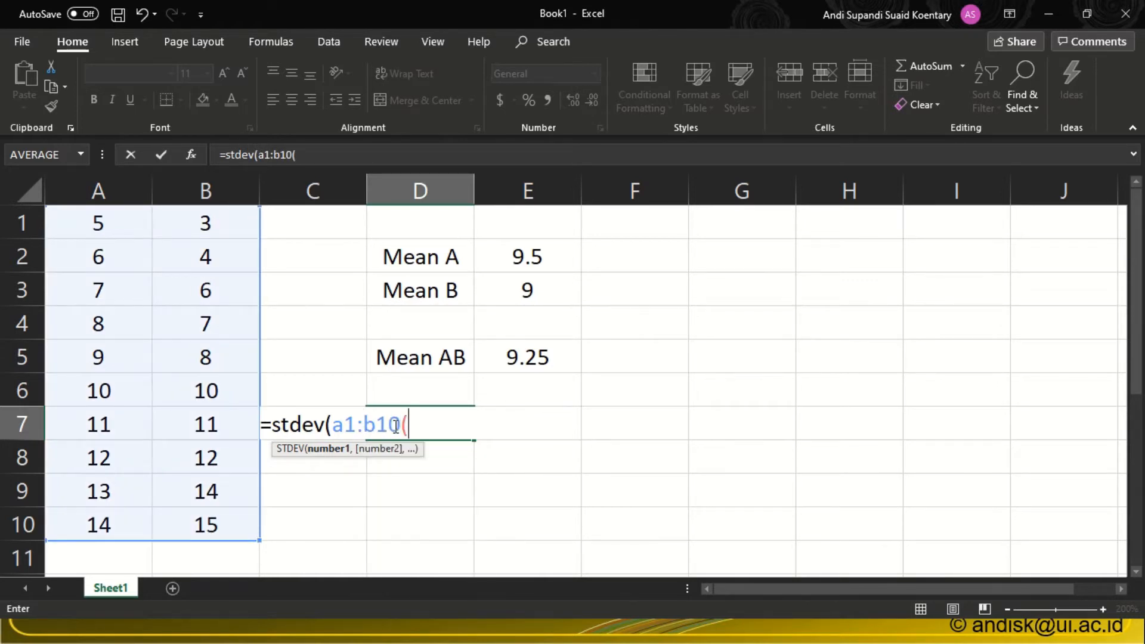
key(BackSpace)
text())
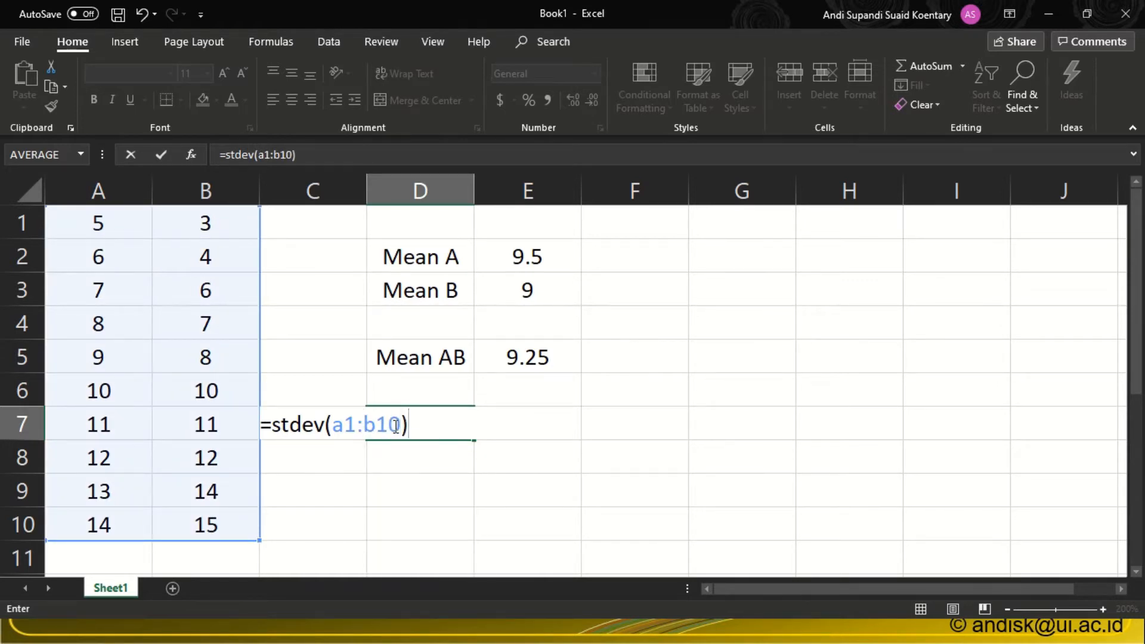
key(Return)
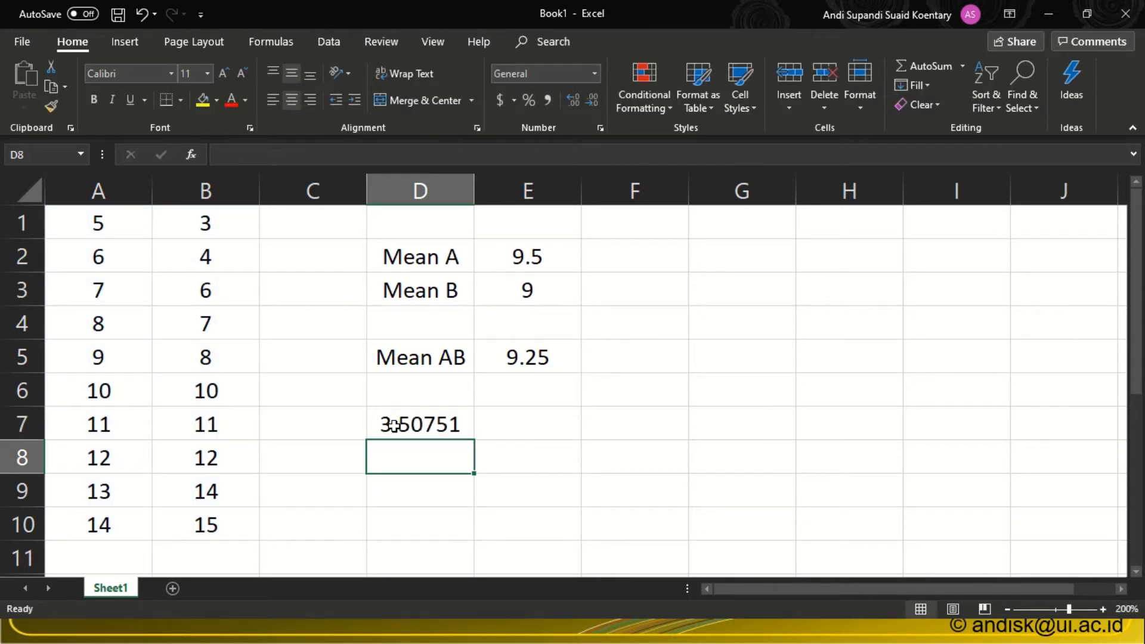
click(393, 424)
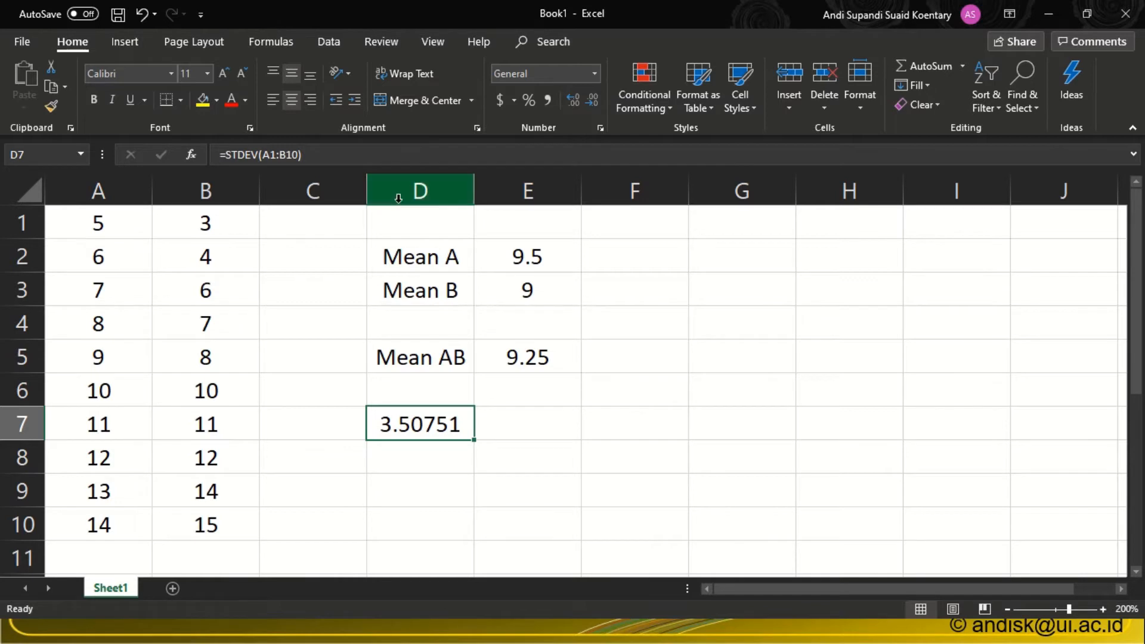
Delete columns D and E with all their labels and results.
drag(401, 191, 552, 195)
right_click(548, 196)
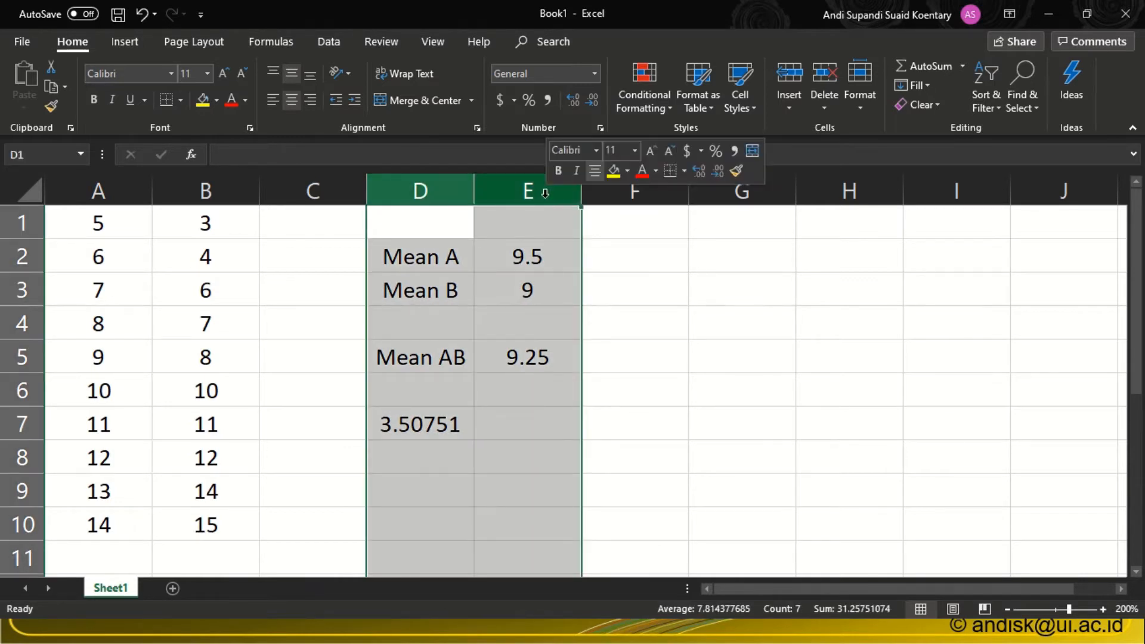
click(590, 335)
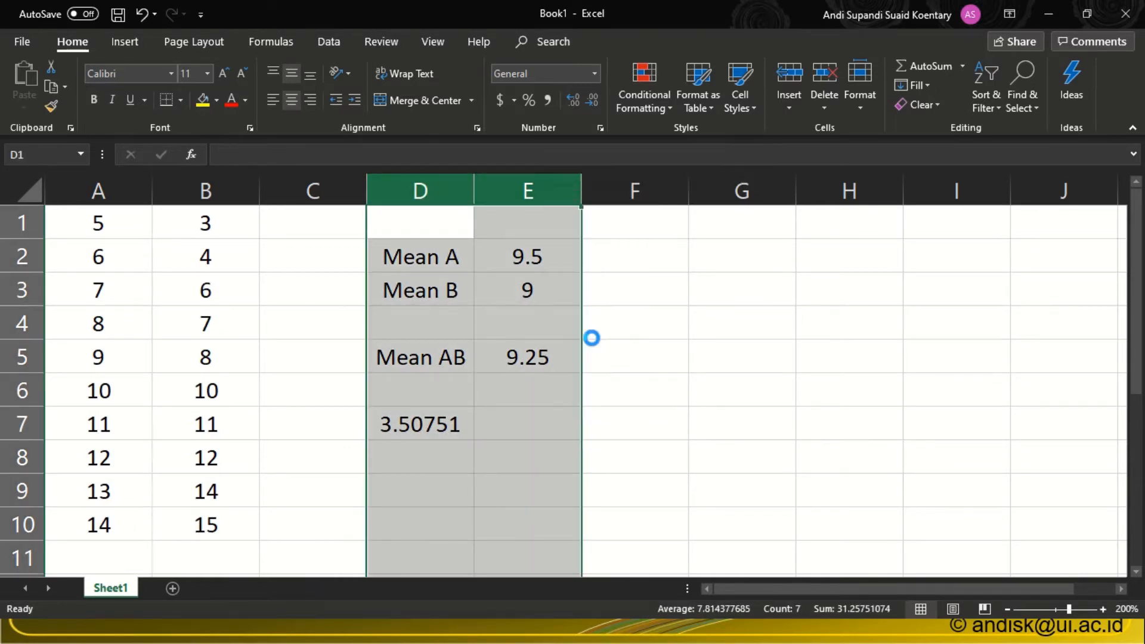
Highlight cell D3 with a yellow fill.
click(396, 370)
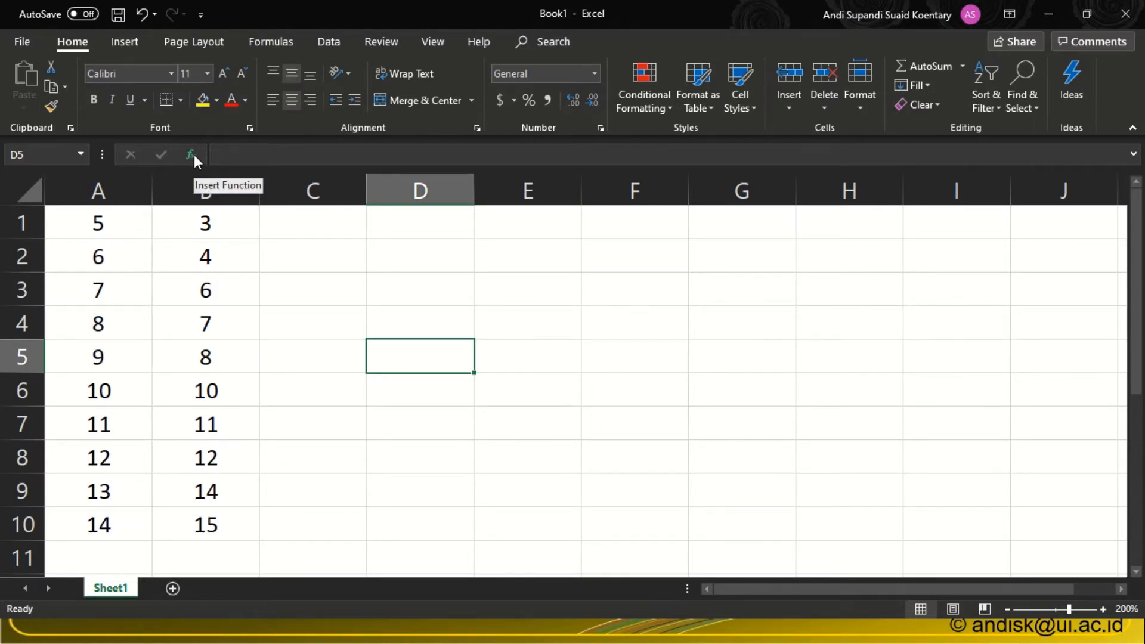
click(396, 298)
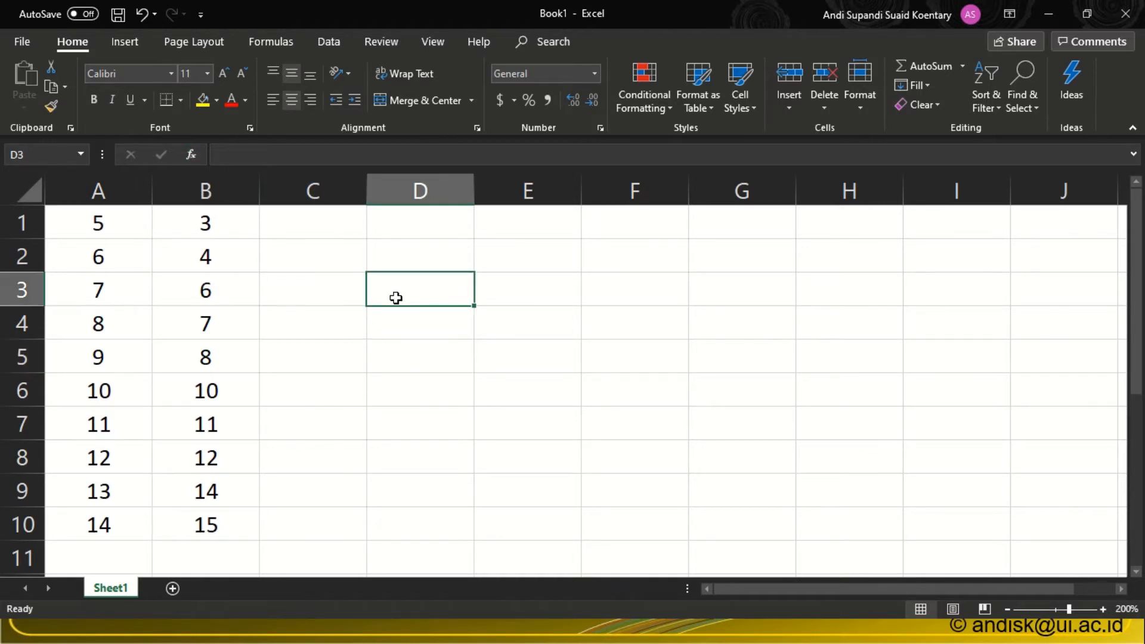
click(202, 102)
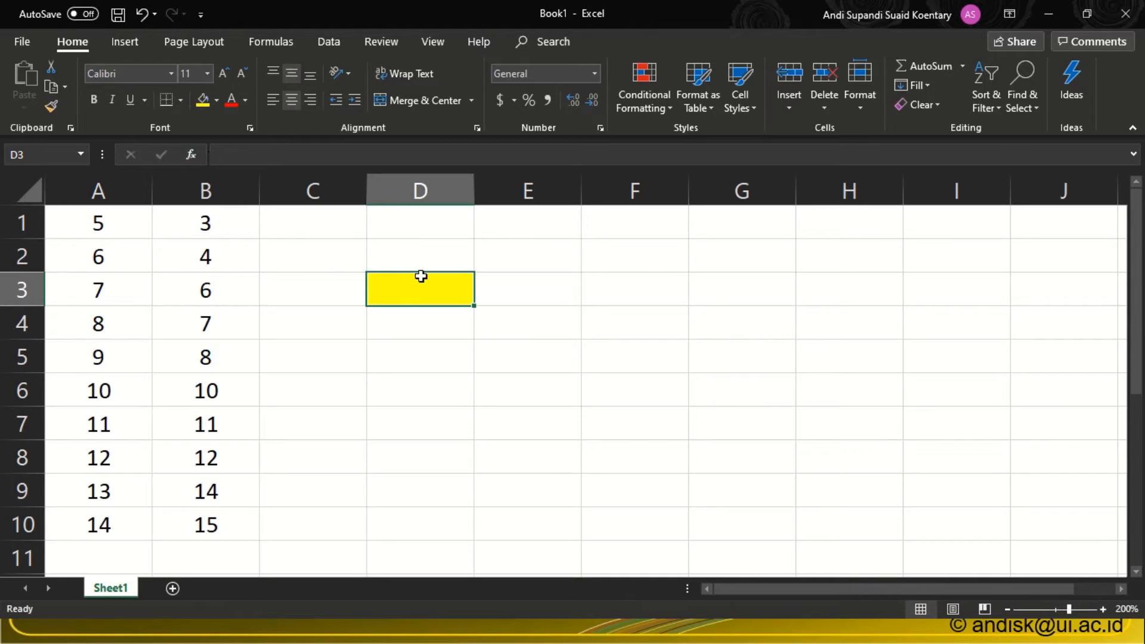
Start inserting a function into cell D3 and browse the Statistical category down to the STDEV functions.
click(191, 152)
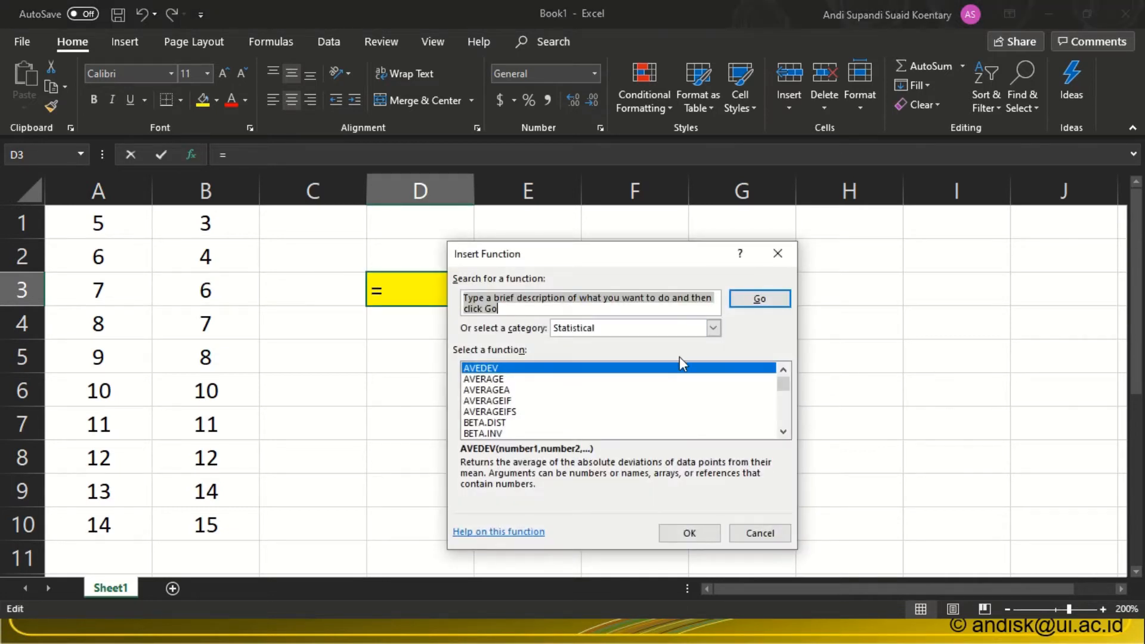
click(713, 329)
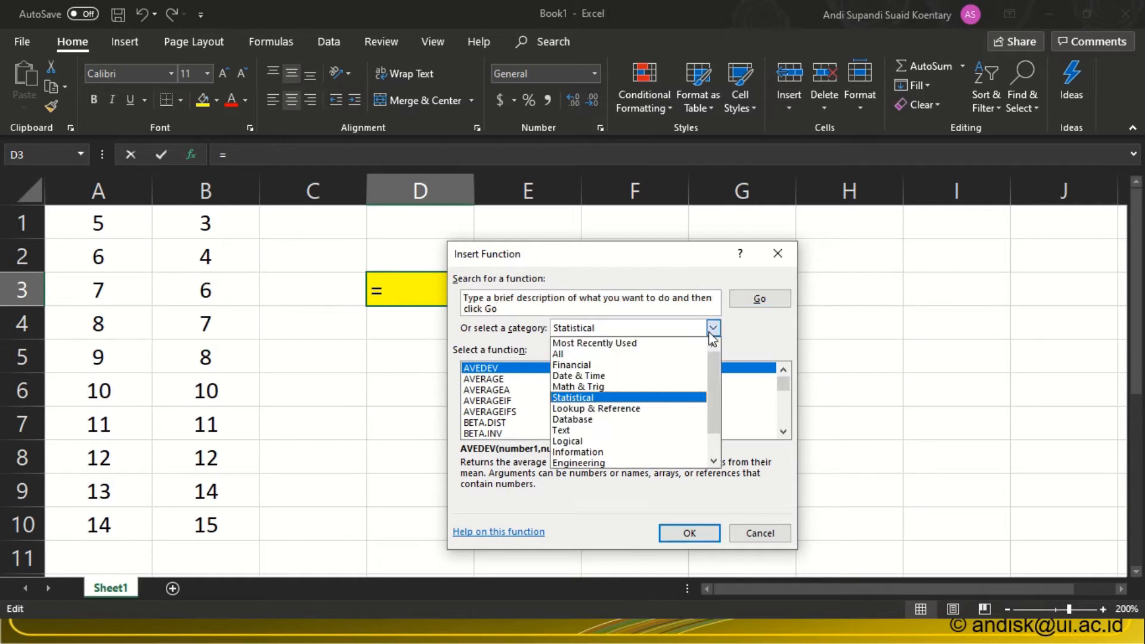
click(608, 400)
drag(787, 385, 784, 434)
click(784, 432)
click(783, 432)
click(784, 432)
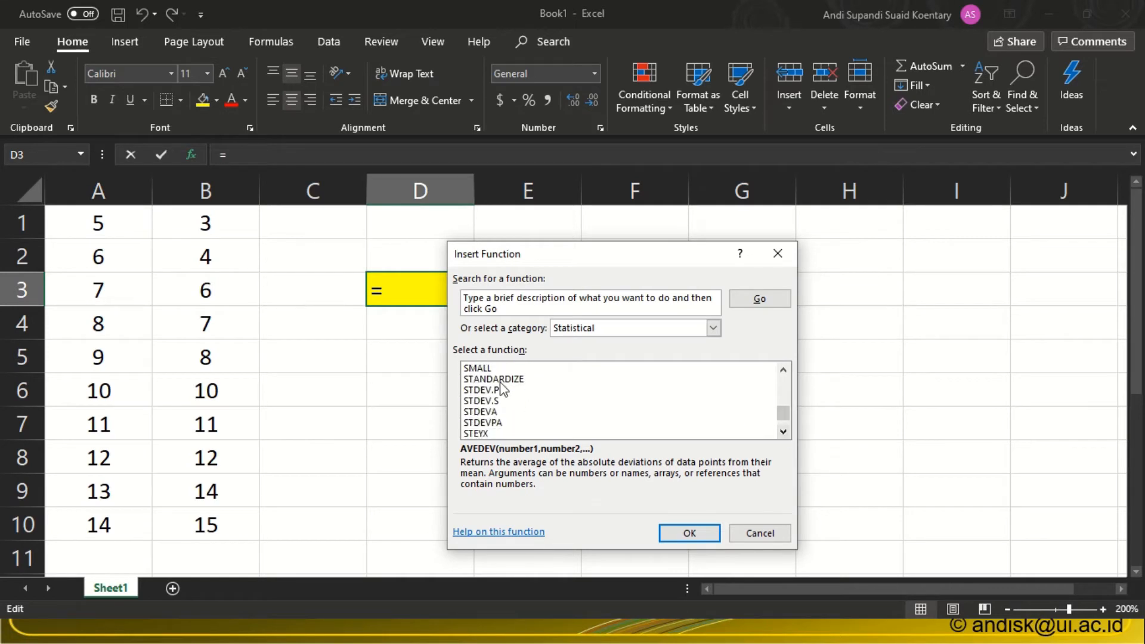
Read the descriptions of the STDEV.P, STDEV.S, STDEVA and STDEVPA functions.
click(482, 391)
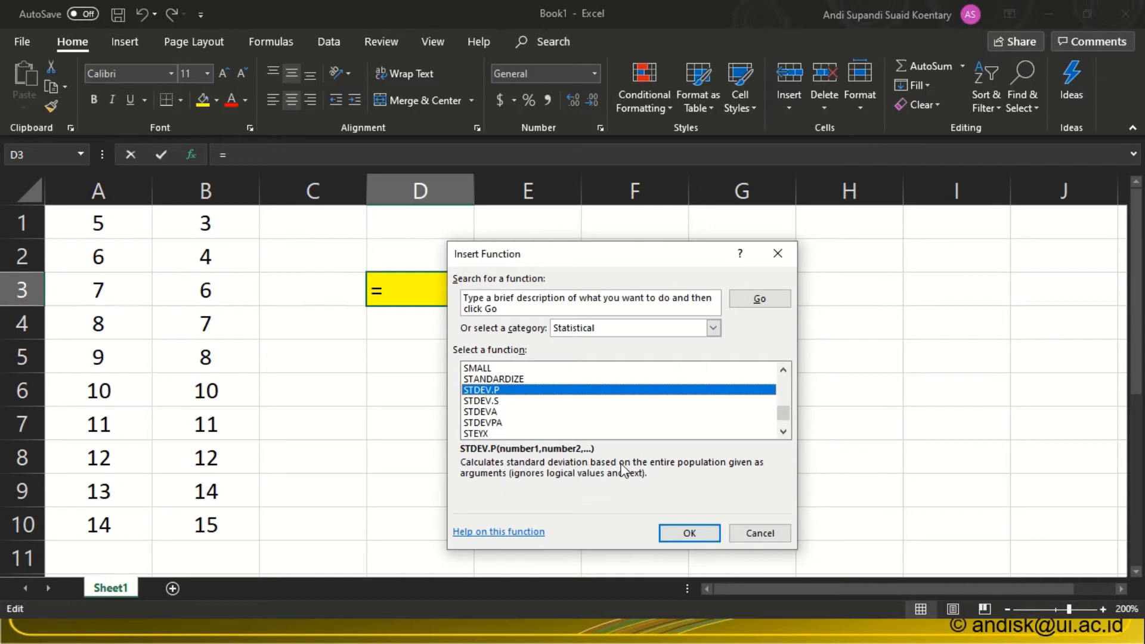
click(486, 401)
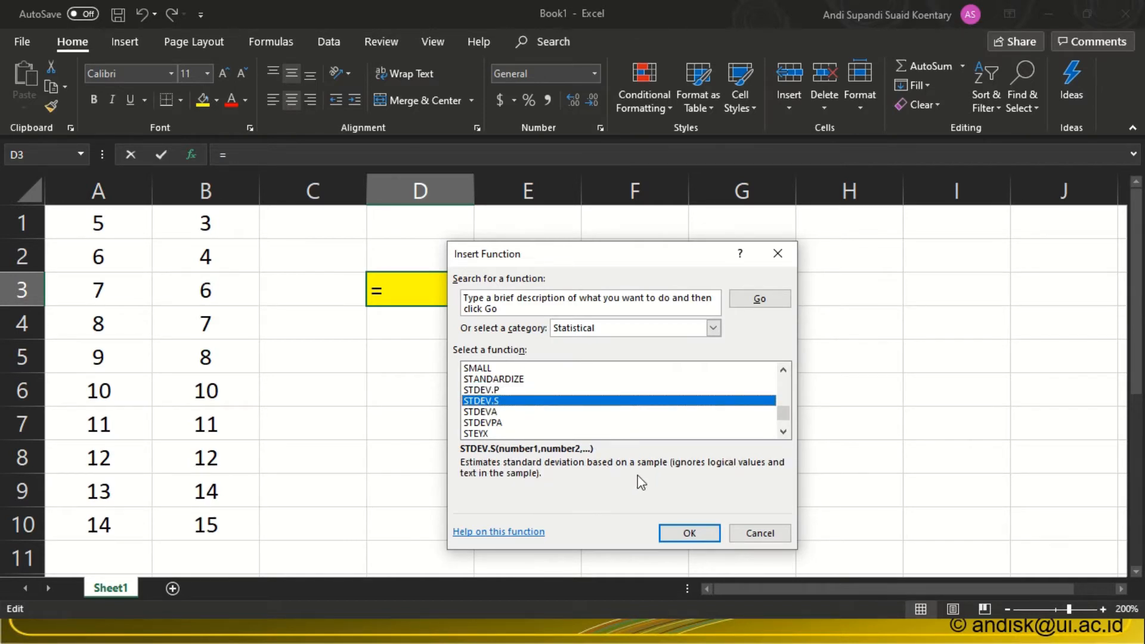
click(481, 412)
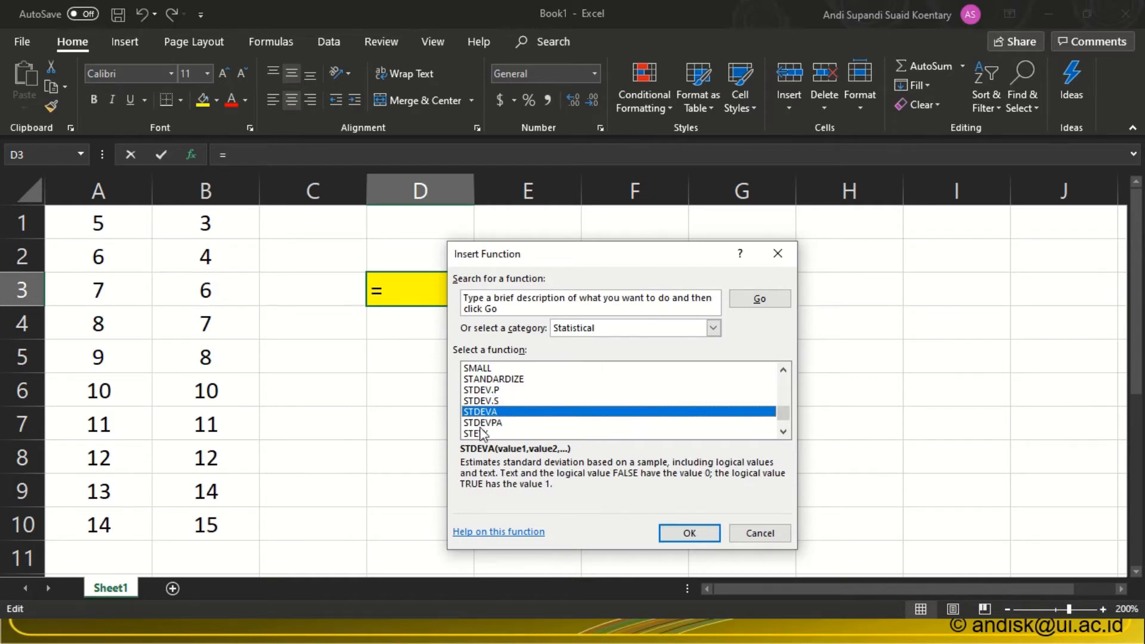
click(483, 424)
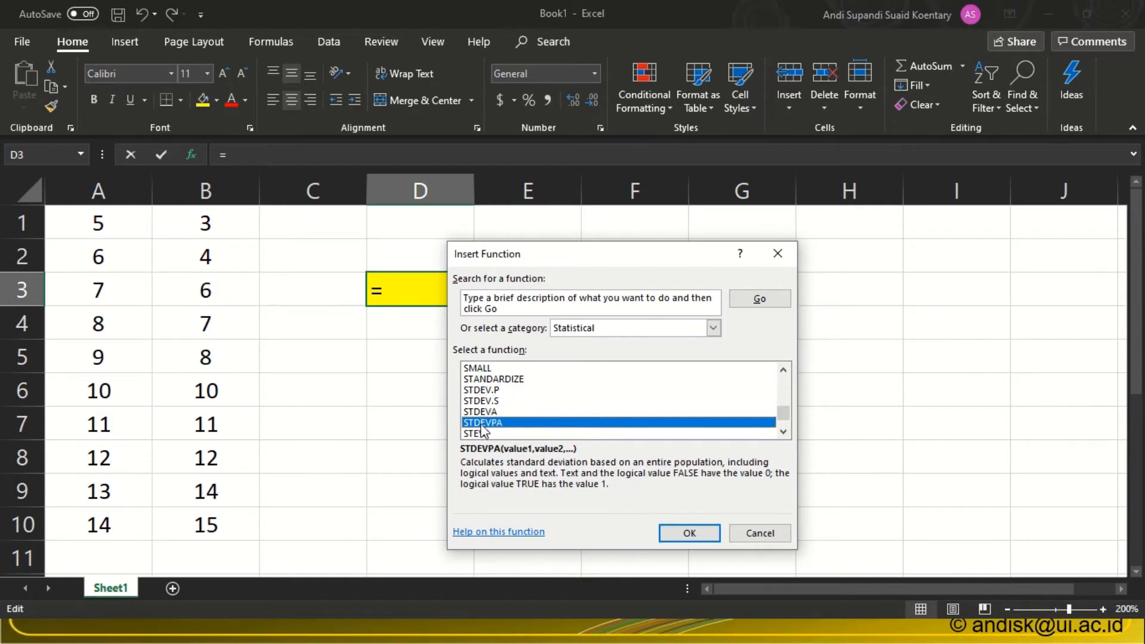
Select the STDEV.S function and switch to the browser to view its help article.
click(494, 400)
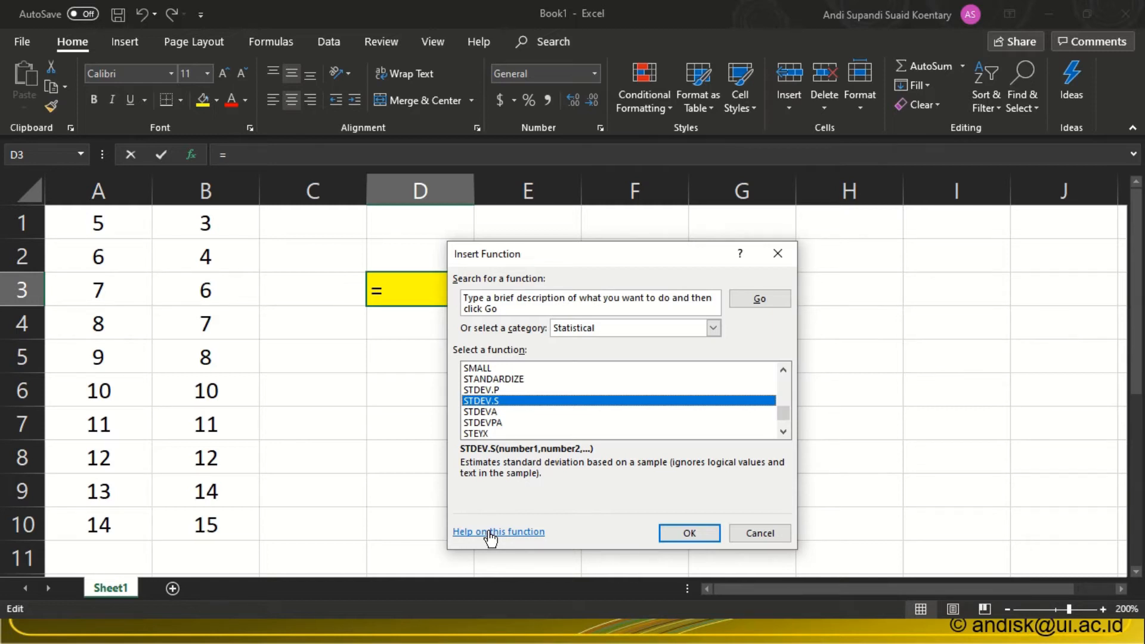
key(alt+Tab)
key(alt+Tab)
key(alt+Tab)
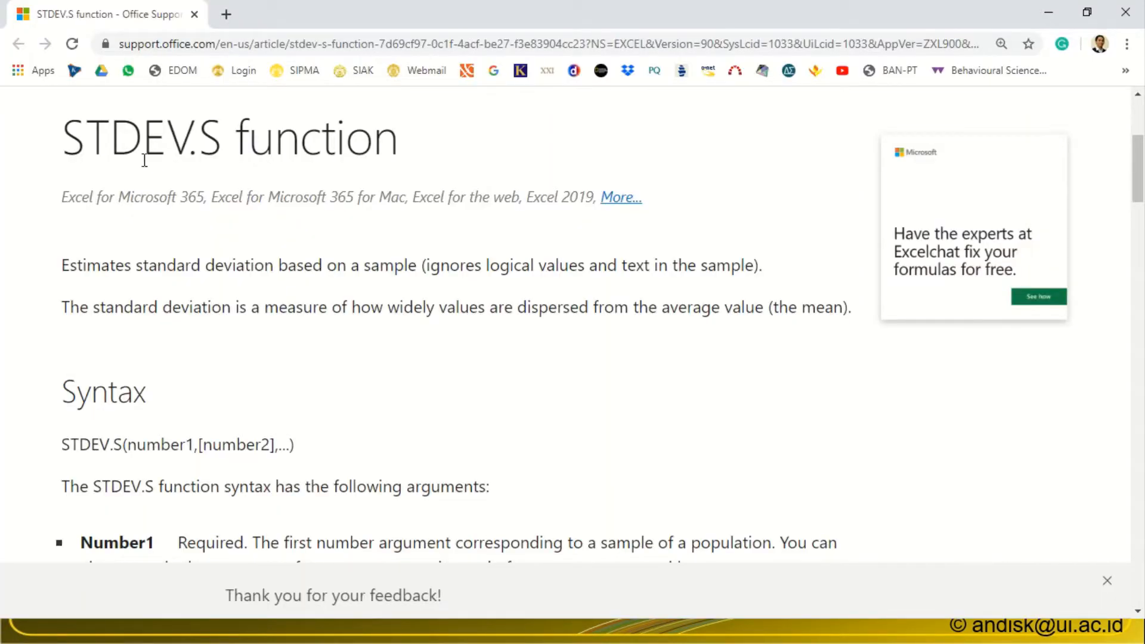
Read the STDEV.S help article's description, arguments, remarks and the n-1 formula.
drag(62, 265, 410, 263)
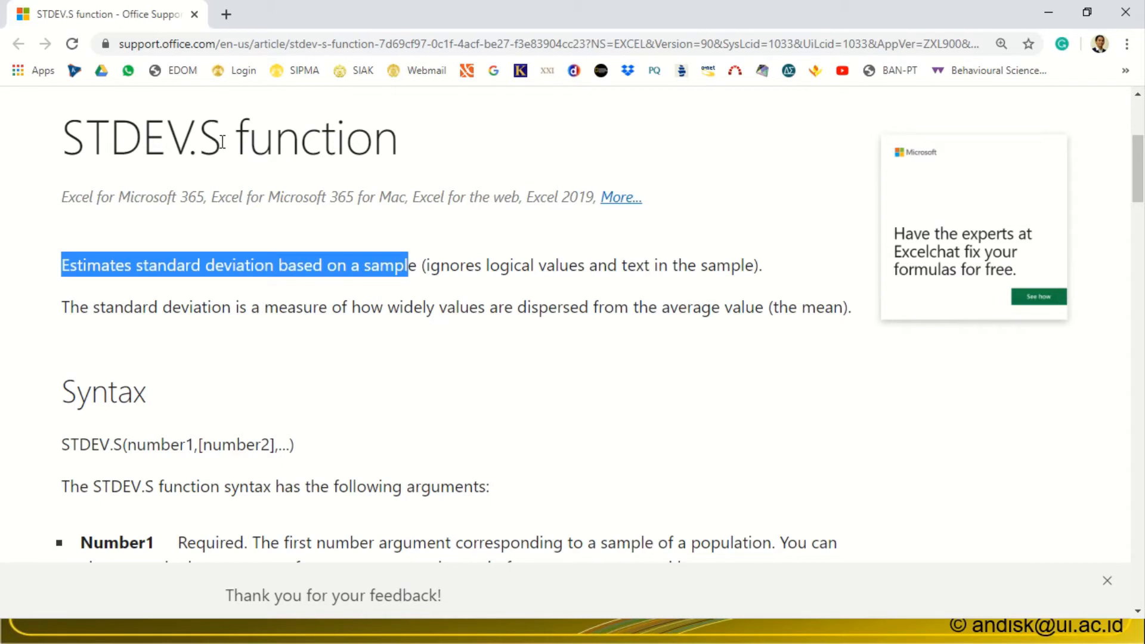
drag(222, 142, 198, 141)
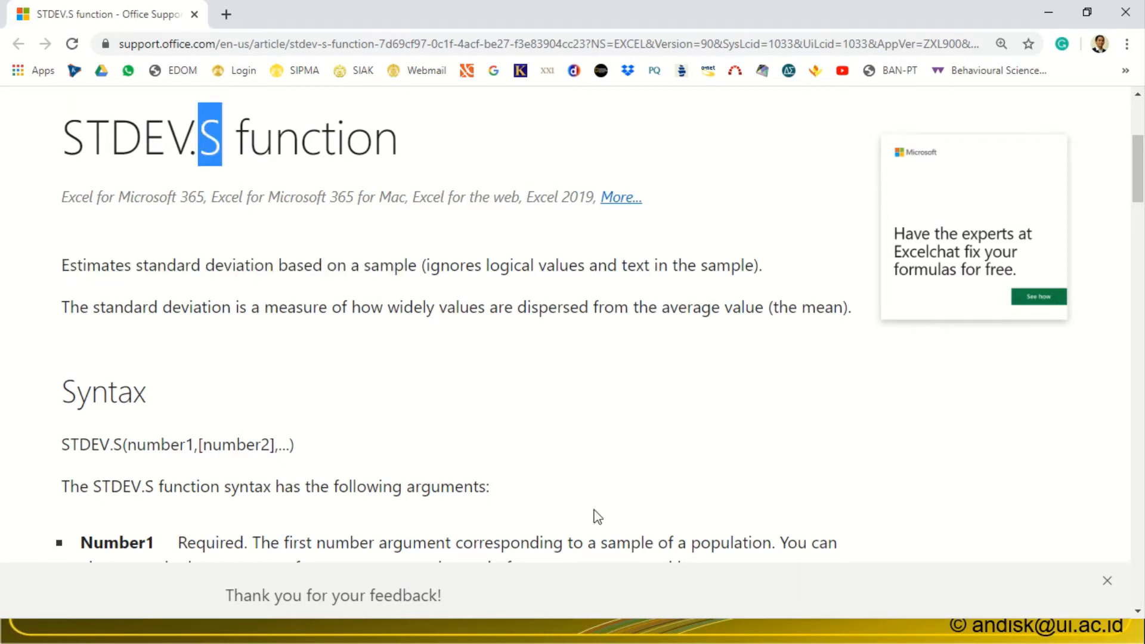
click(1137, 611)
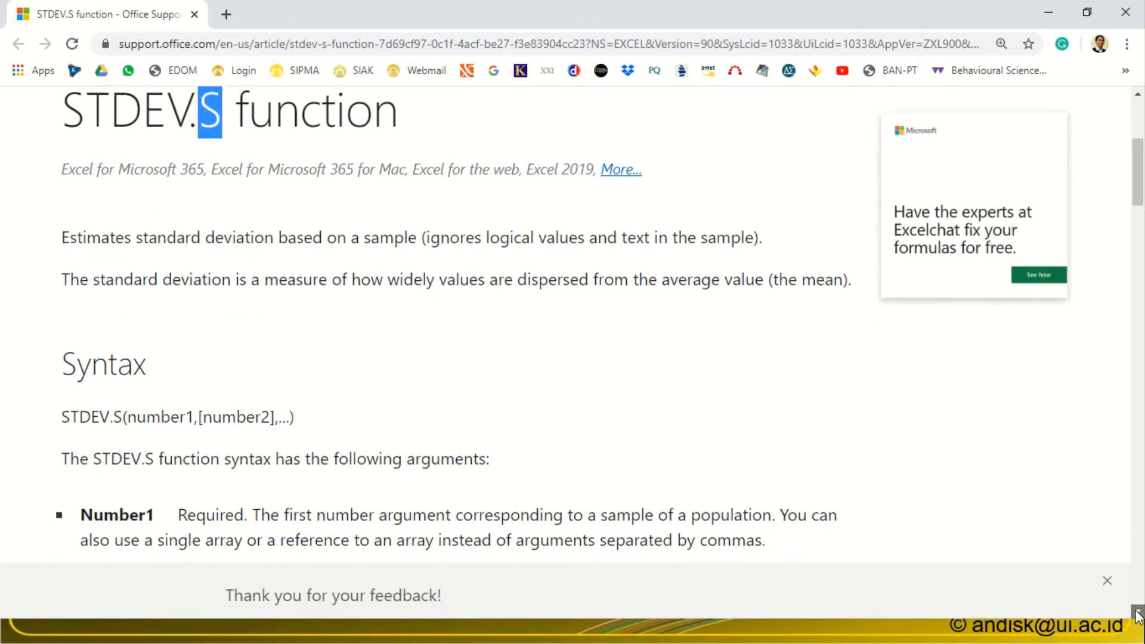
scroll(1138, 612, down, 5)
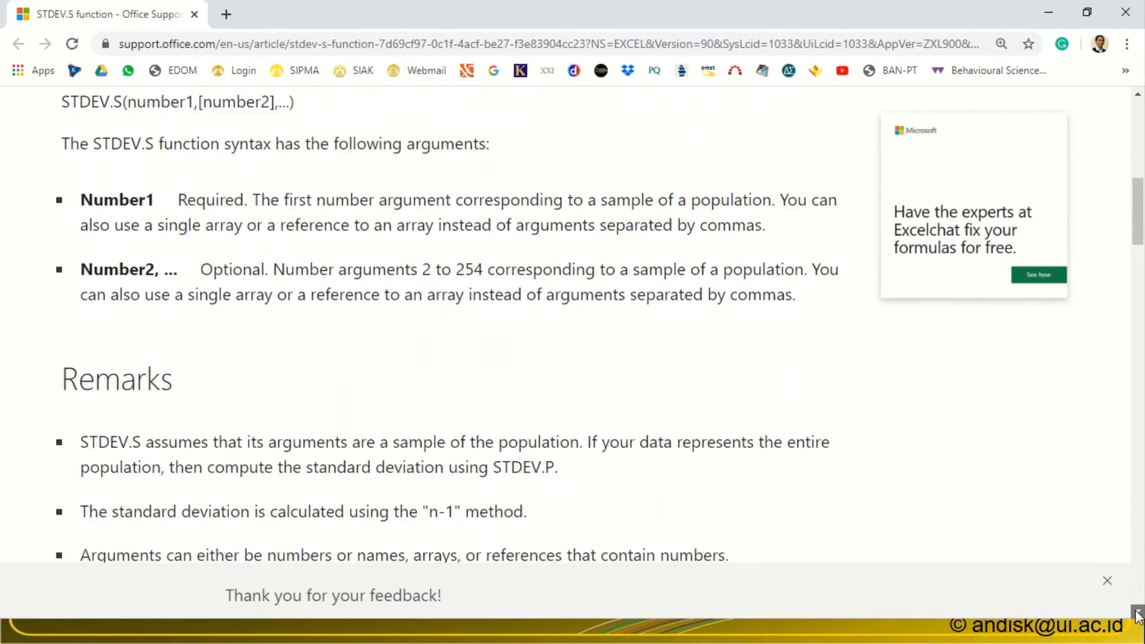
scroll(1137, 613, down, 8)
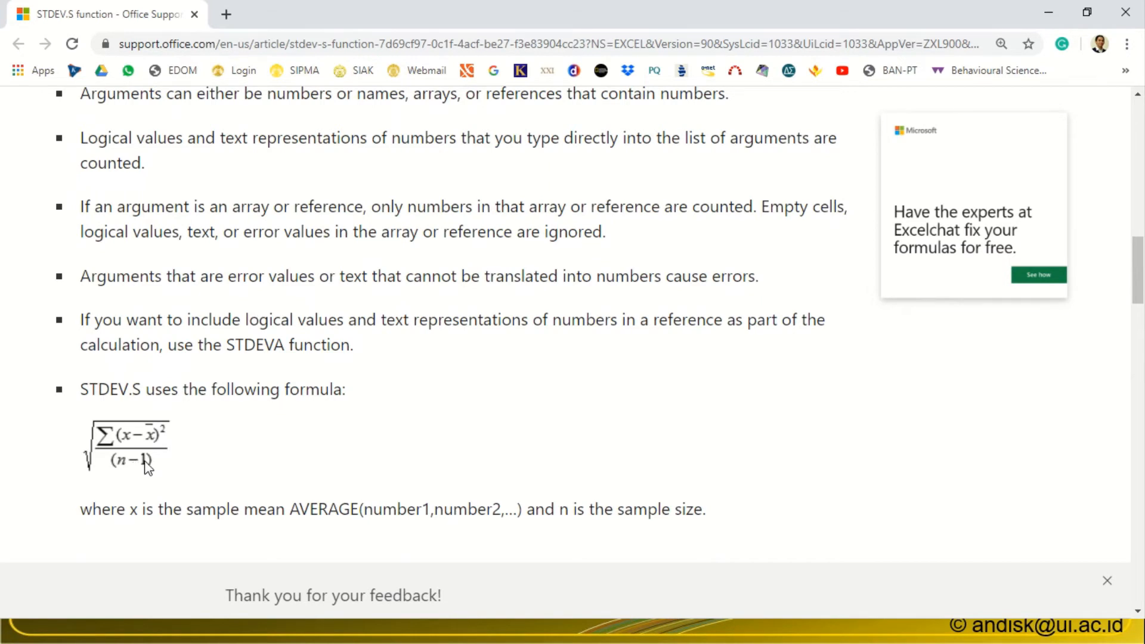
Switch back to Excel and insert STDEV.S over the range A1:B10 in cell D3.
key(alt+Tab)
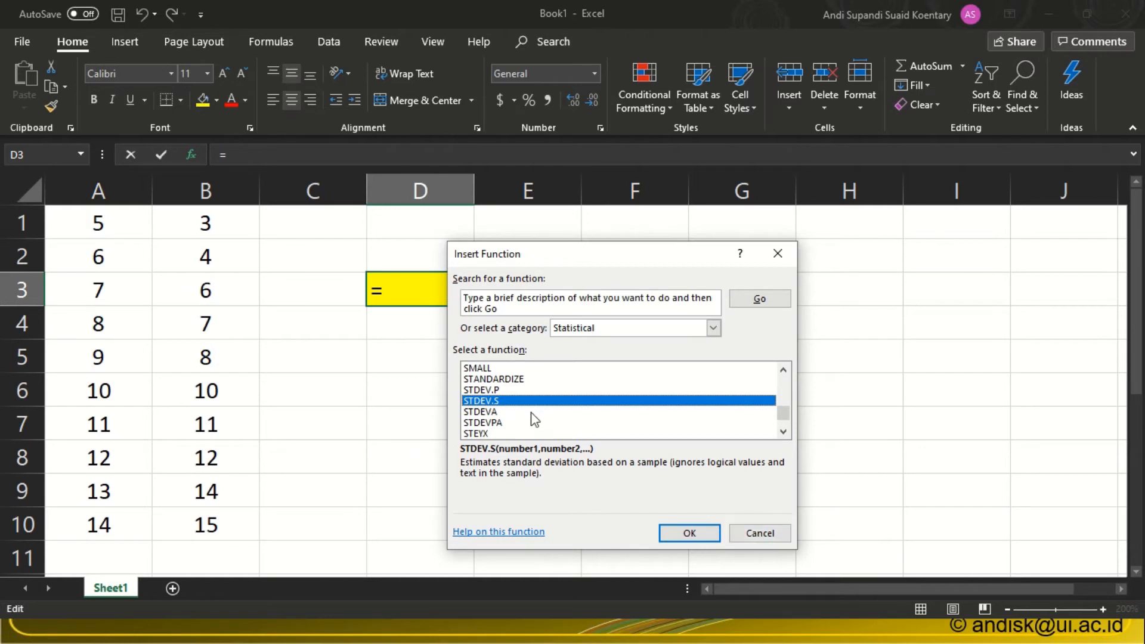
click(676, 534)
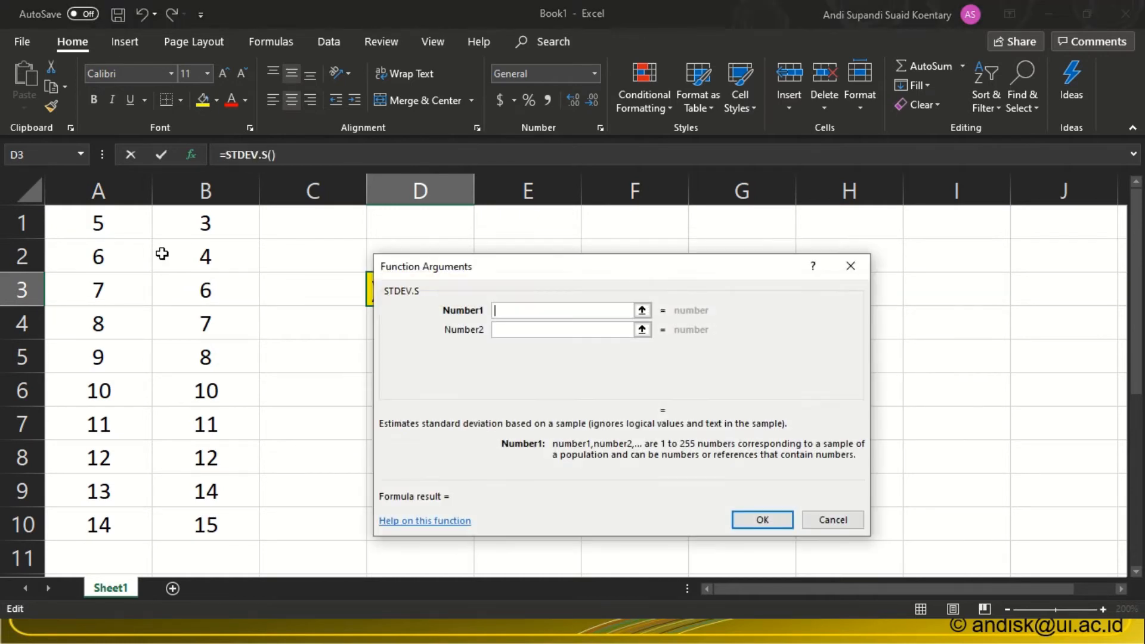
drag(99, 224, 206, 520)
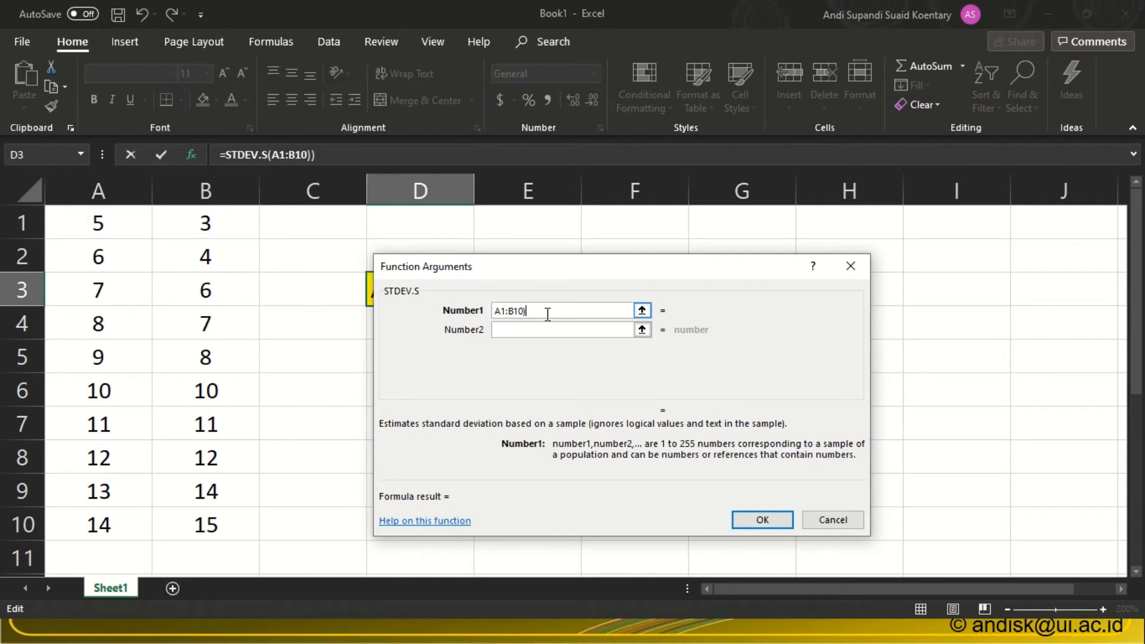
key(BackSpace)
click(755, 514)
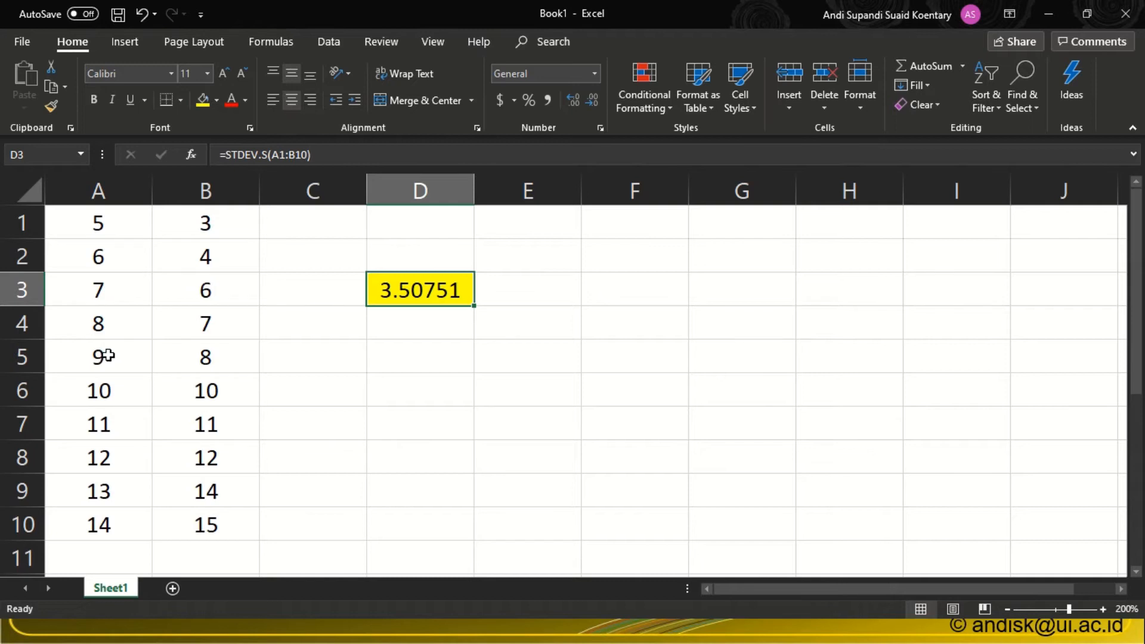
Replace the values in A3:A8 with 8 and A9 with 88, and check the standard deviation in D3.
click(93, 288)
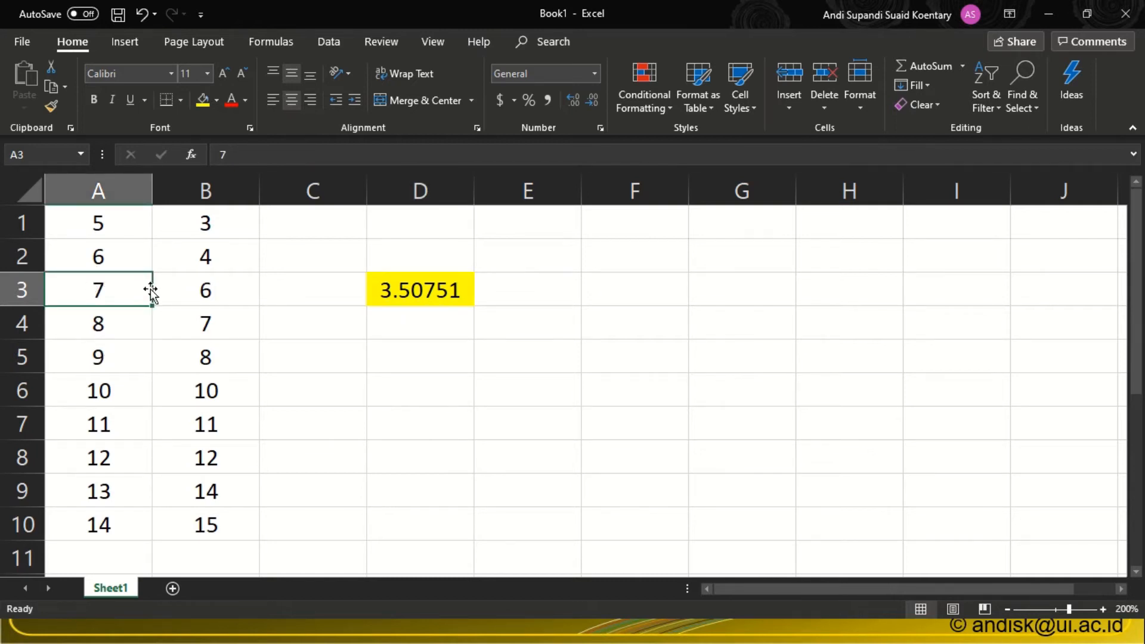
text(8)
key(Return)
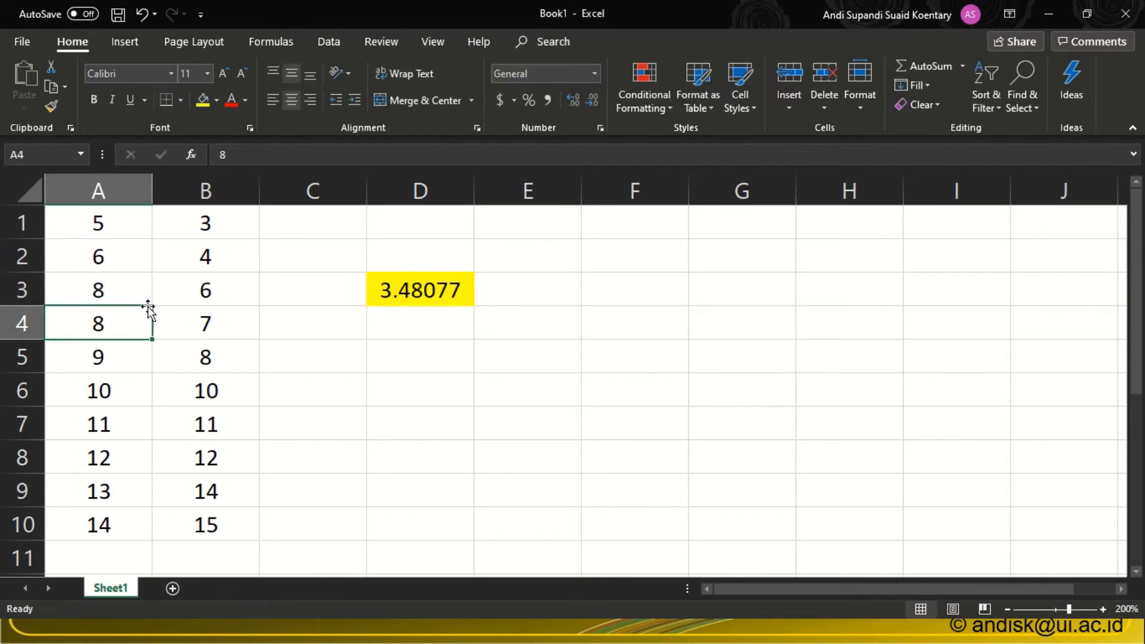
text(8)
key(Return)
text(8 8 8)
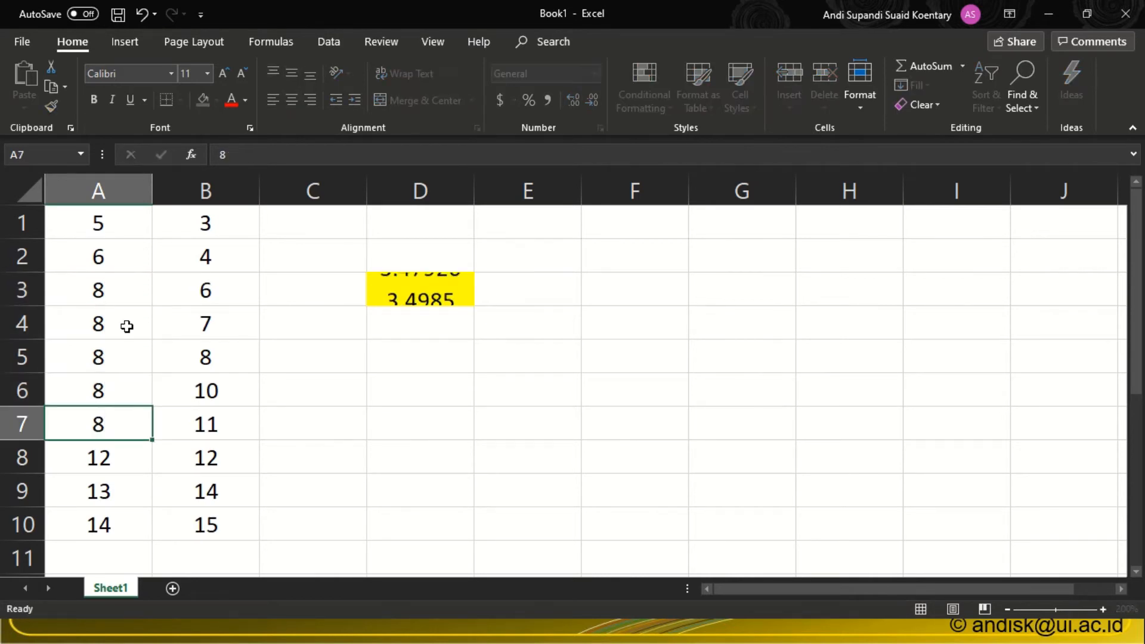
text( 8 88)
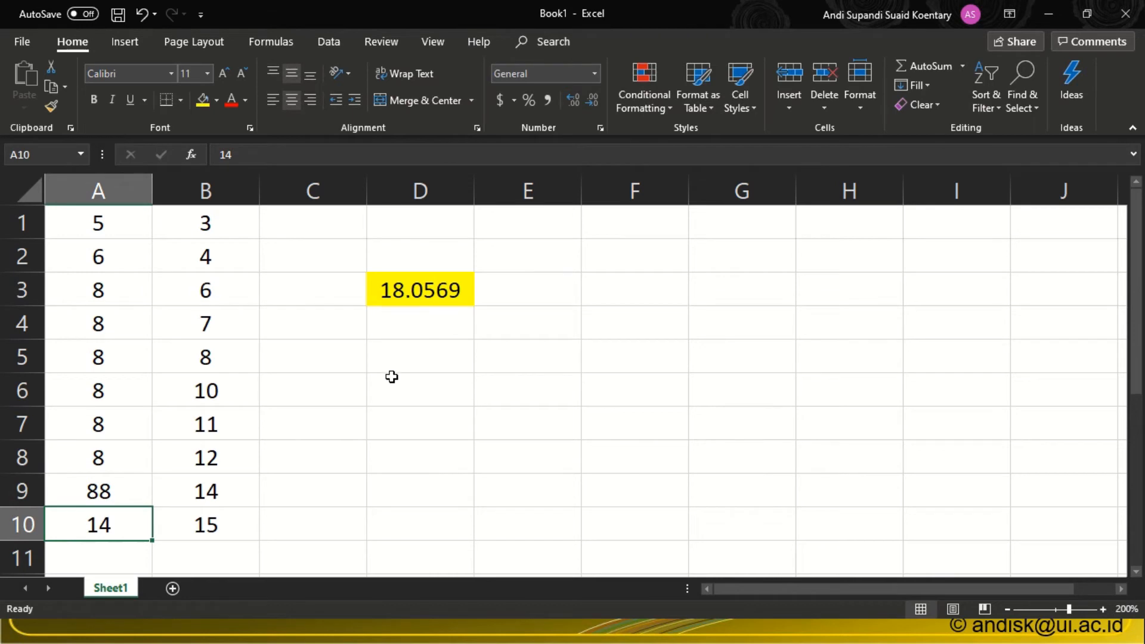
click(391, 378)
click(385, 291)
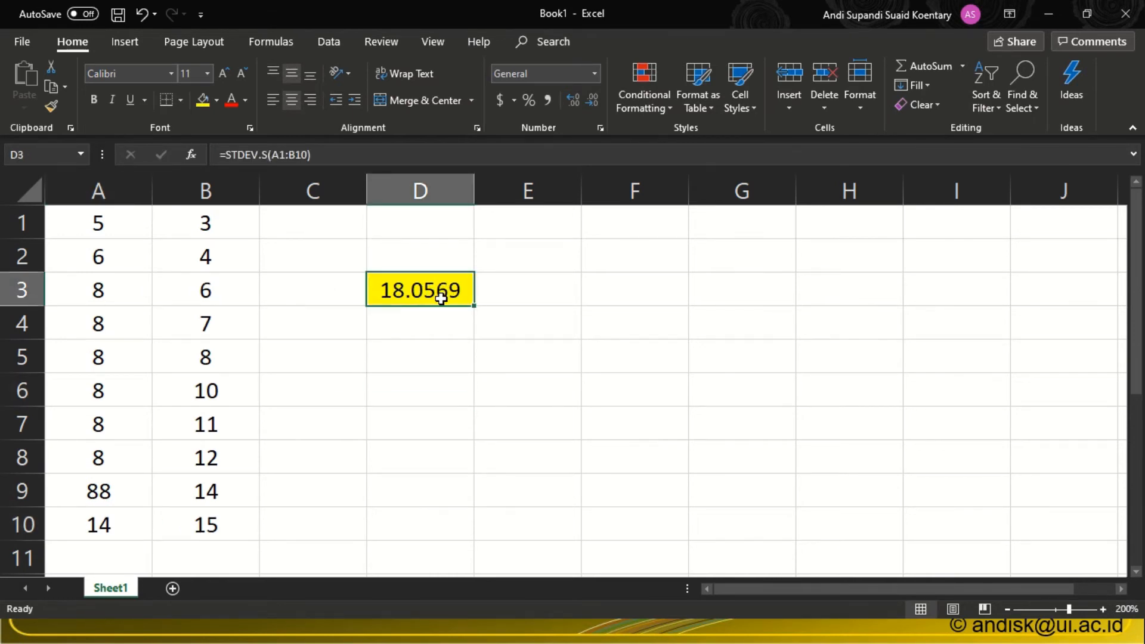
Set cell A9 to 8.
click(104, 490)
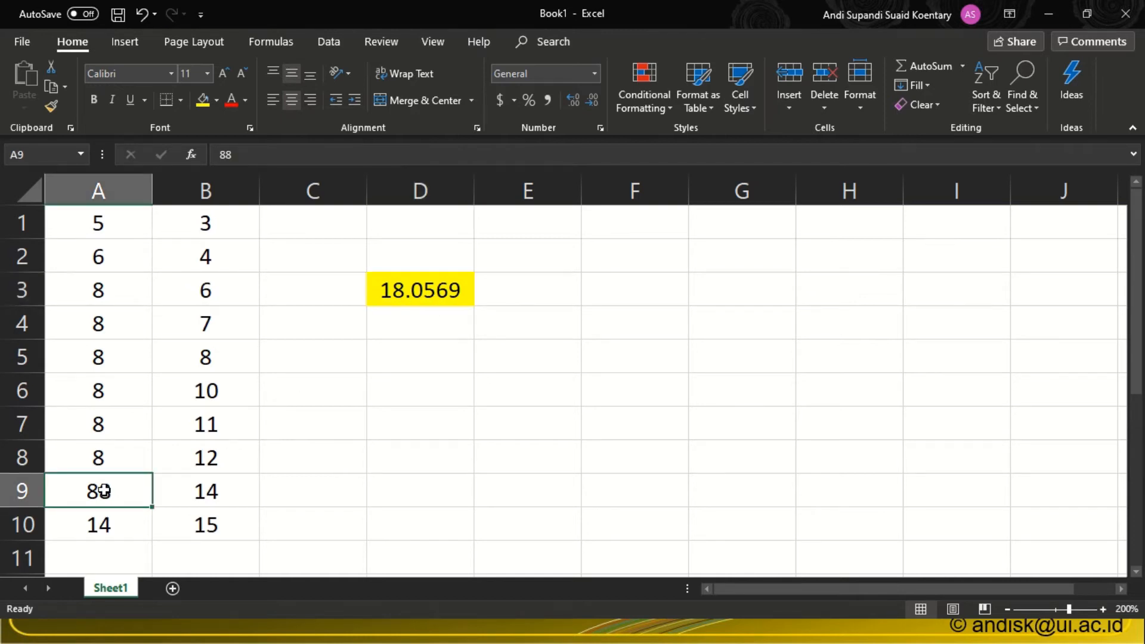
text(8)
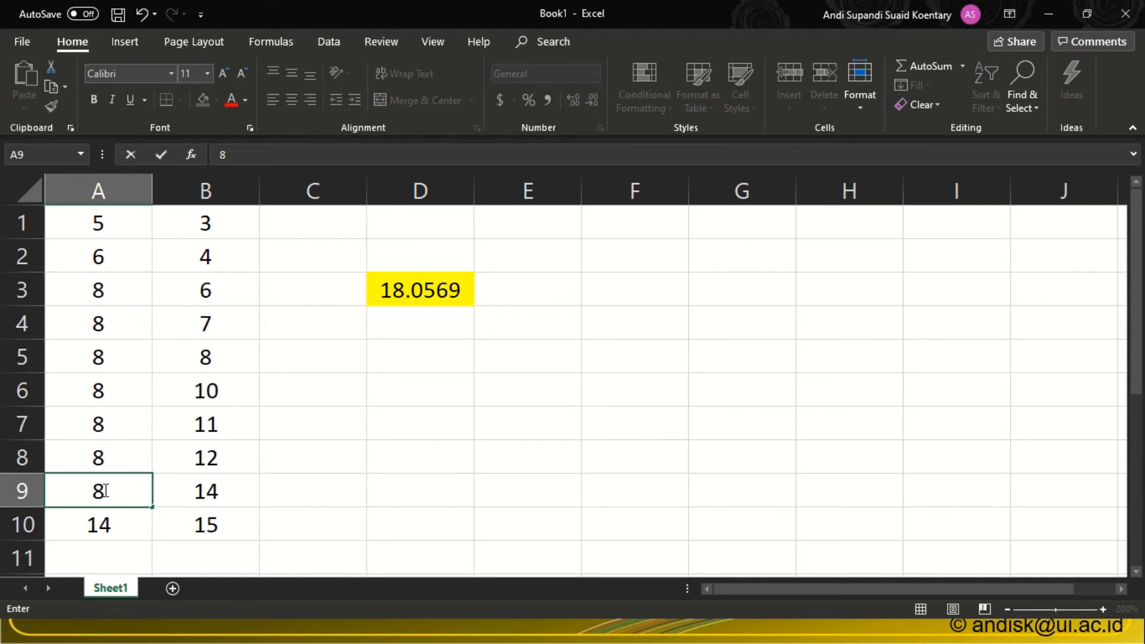
key(ctrl+z)
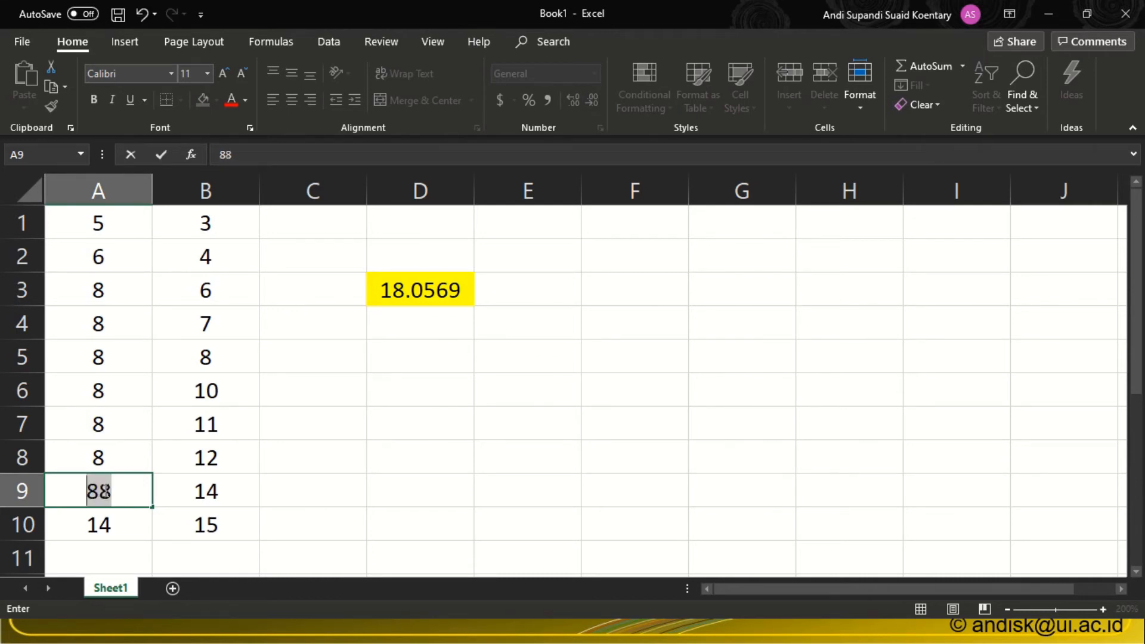
key(ctrl+z)
click(388, 468)
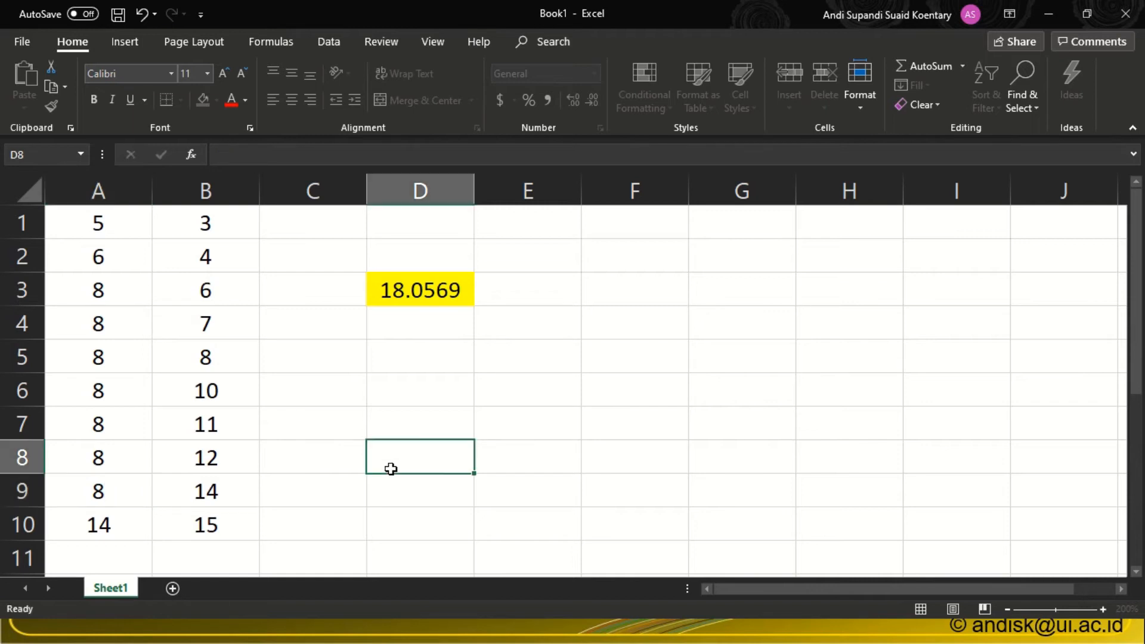
Undo all the test edits in column A and the STDEV.S formula in cell D3.
key(ctrl+z)
key(ctrl+z)
key(ctrl+z)
key(ctrl+z)
key(ctrl+z)
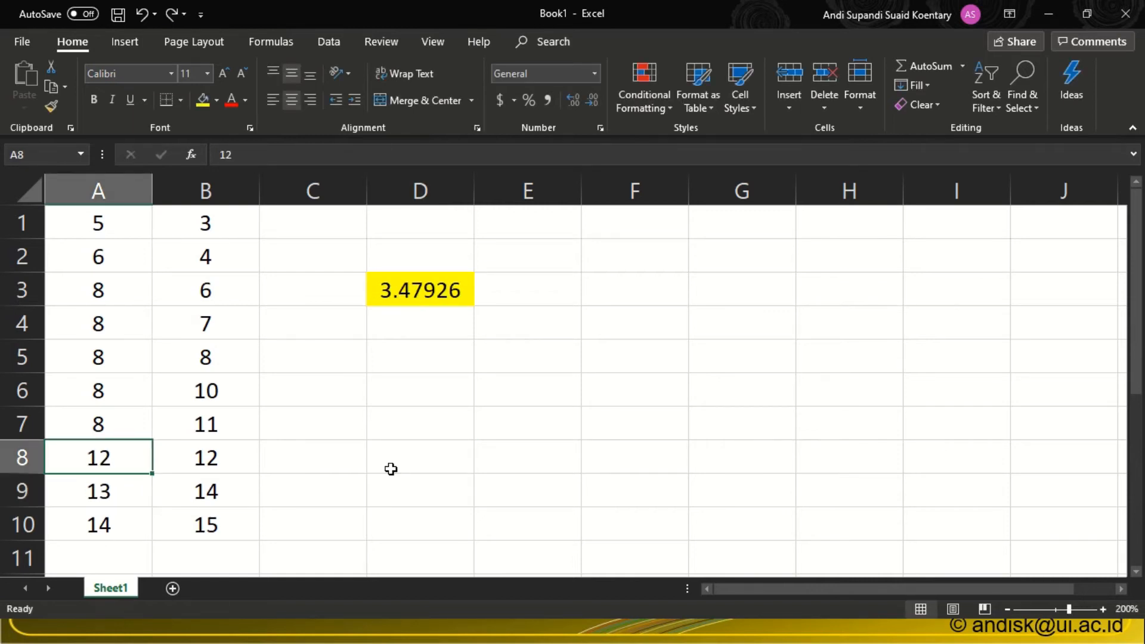
key(ctrl+z)
key(ctrl+z)
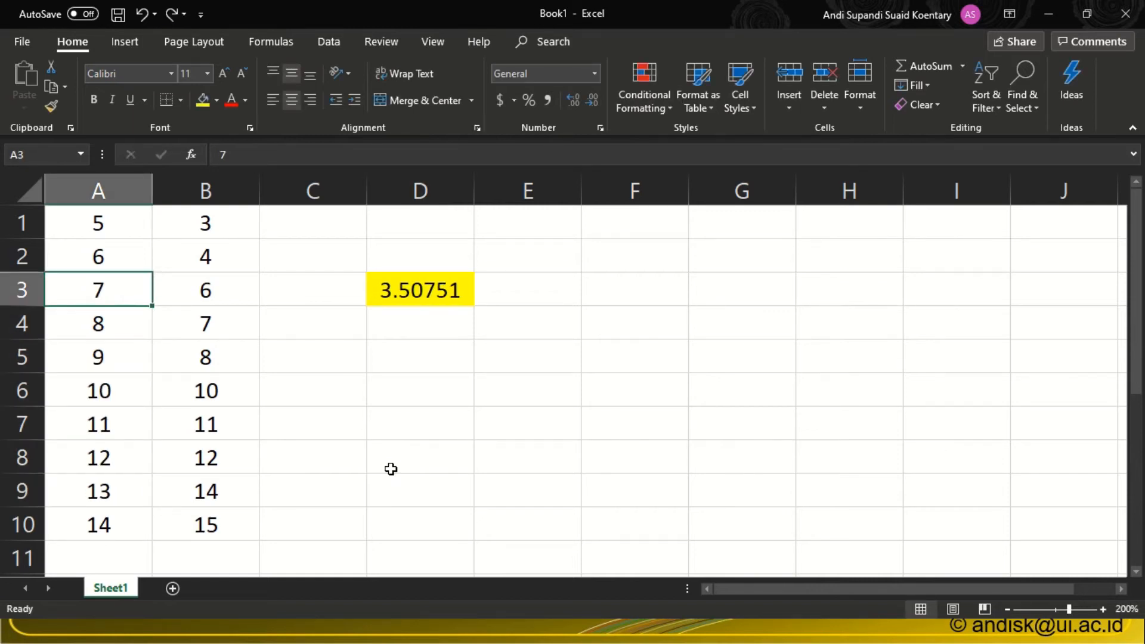
key(ctrl+z)
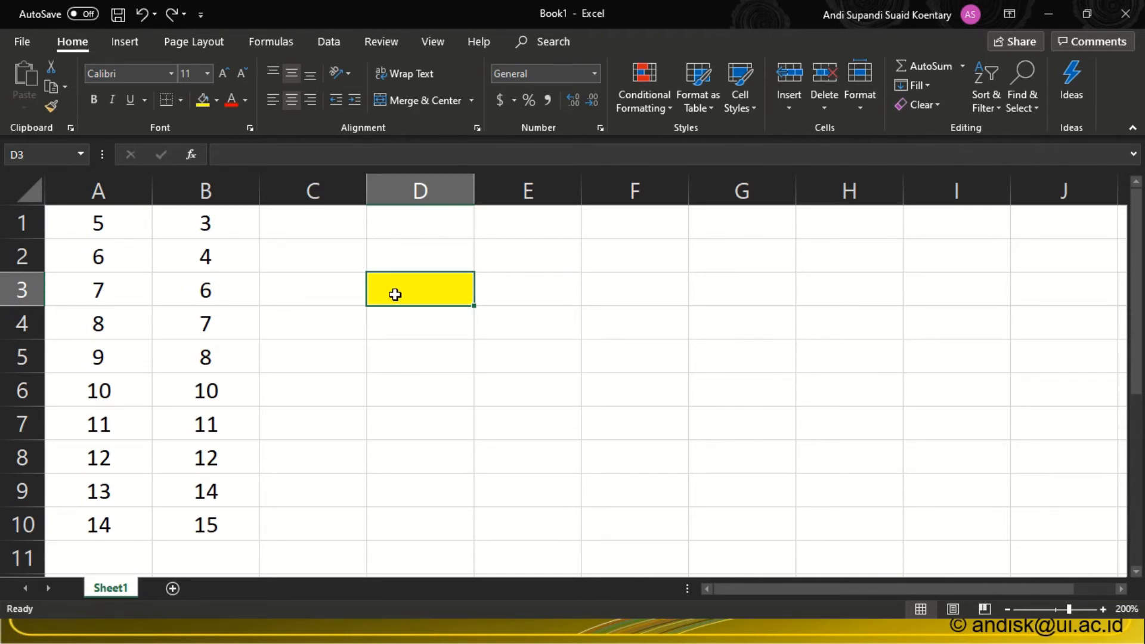
Enter the formula =PEARSON(A1:A10,B1:B10) in cell D3 to correlate the two data columns.
text(=)
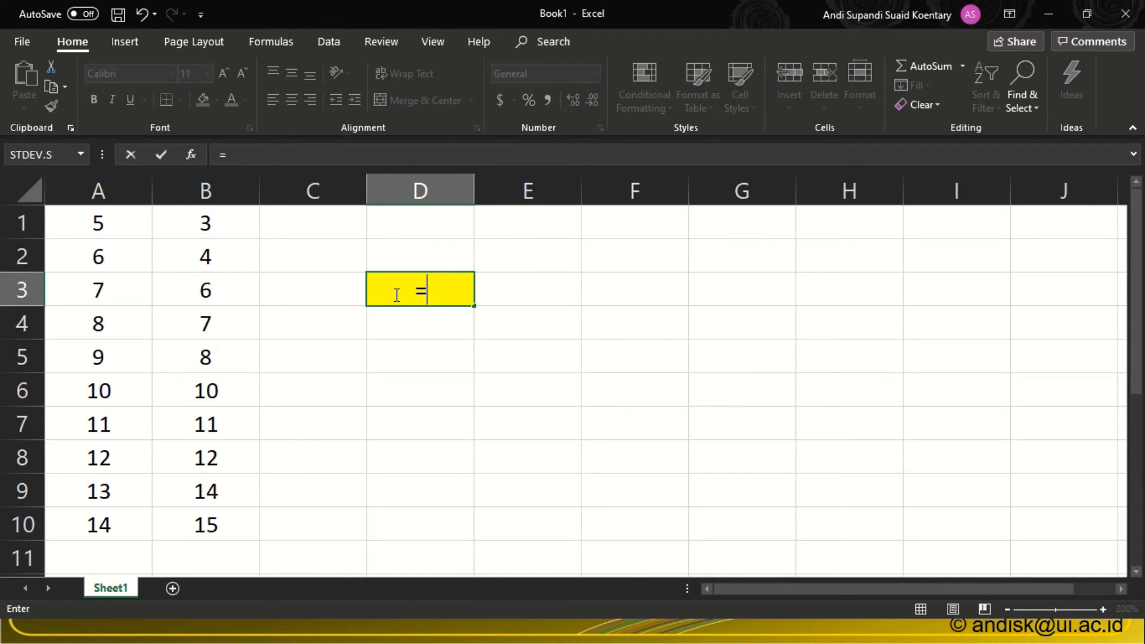
text(pear)
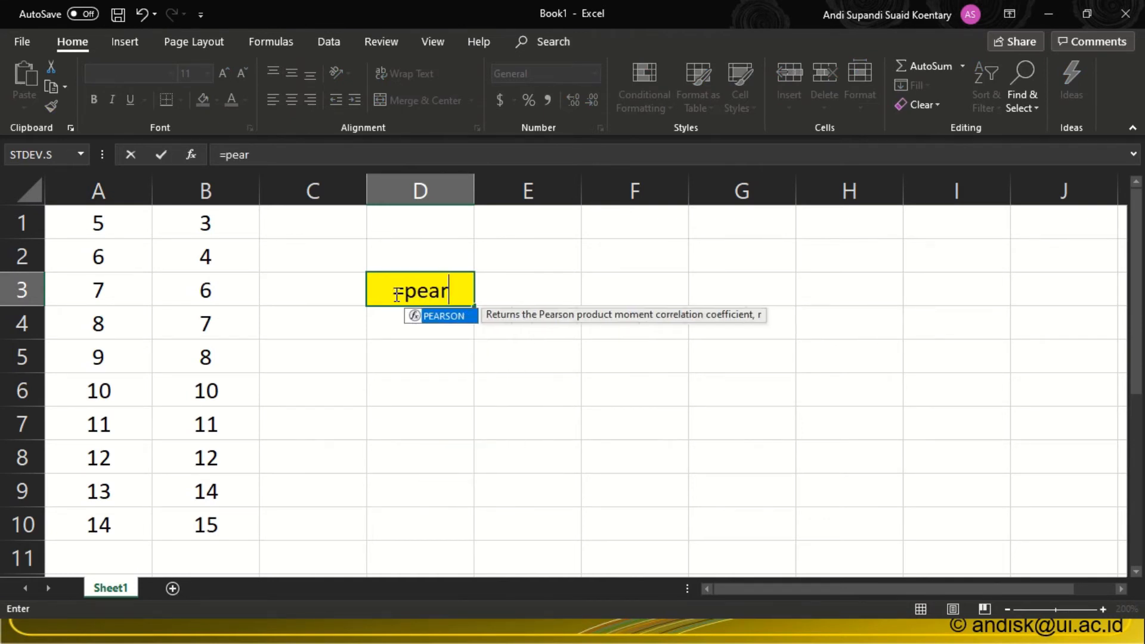
text(son()
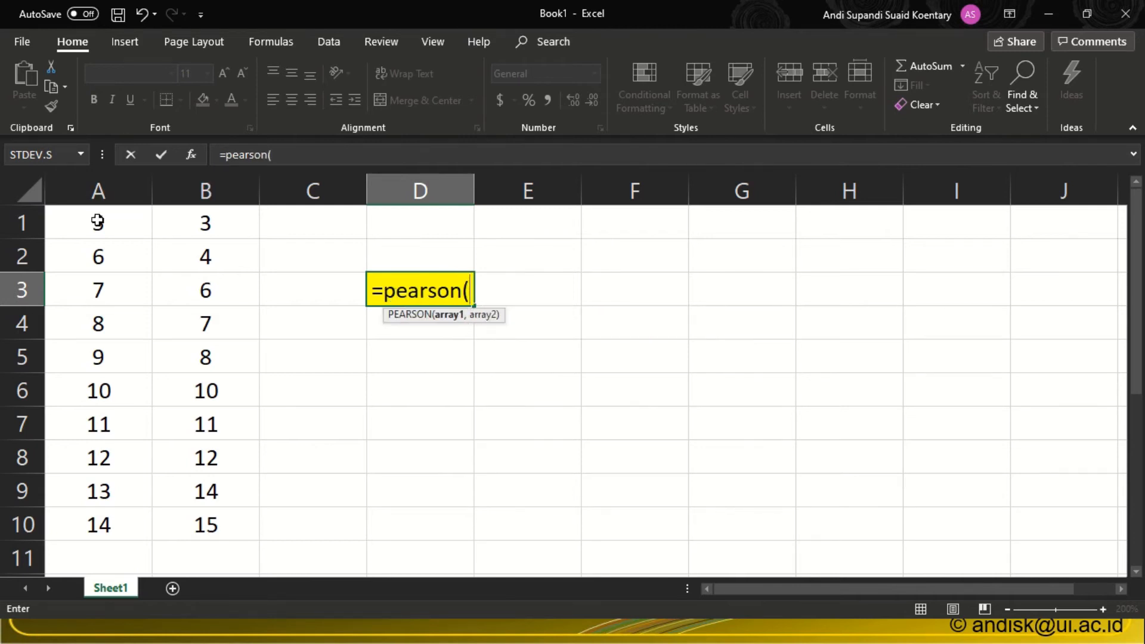
drag(97, 219, 103, 523)
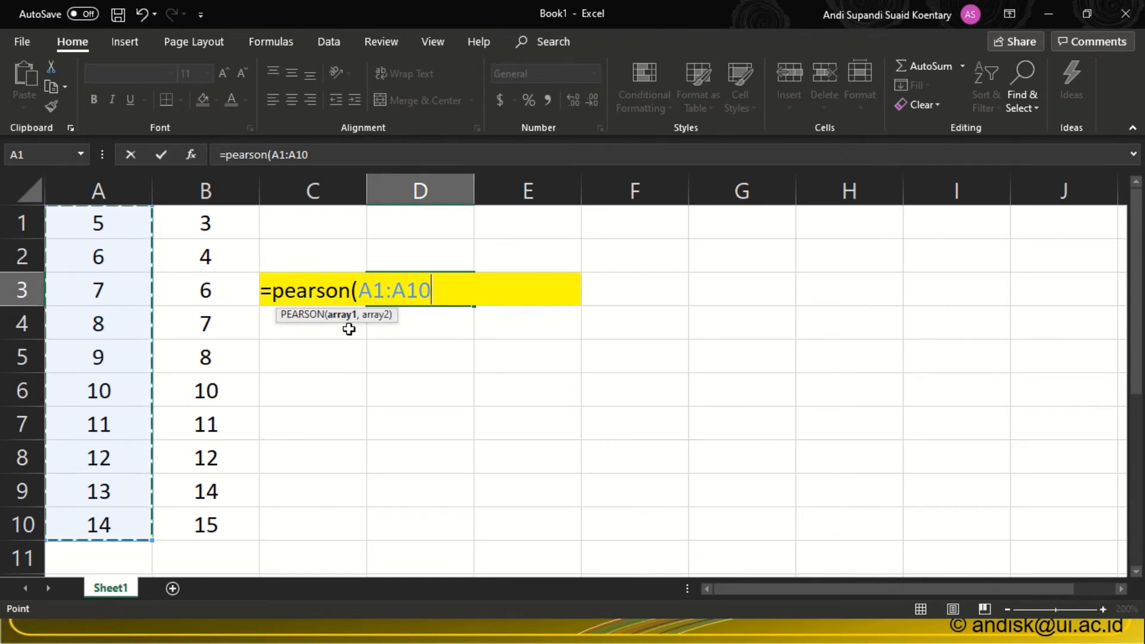
text(,)
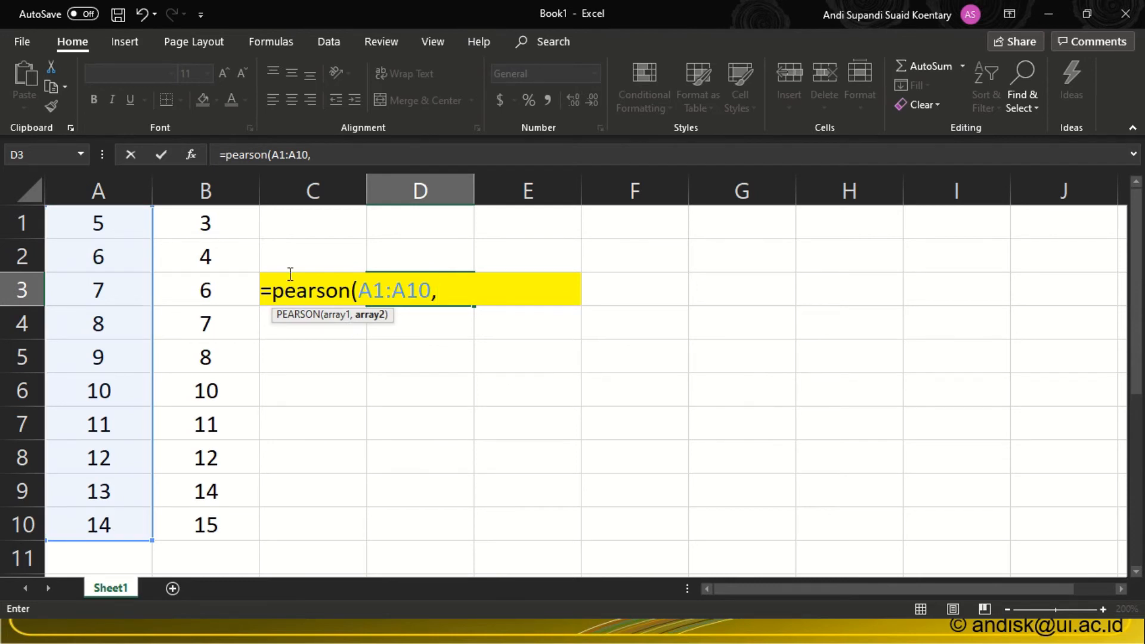
drag(225, 220, 209, 497)
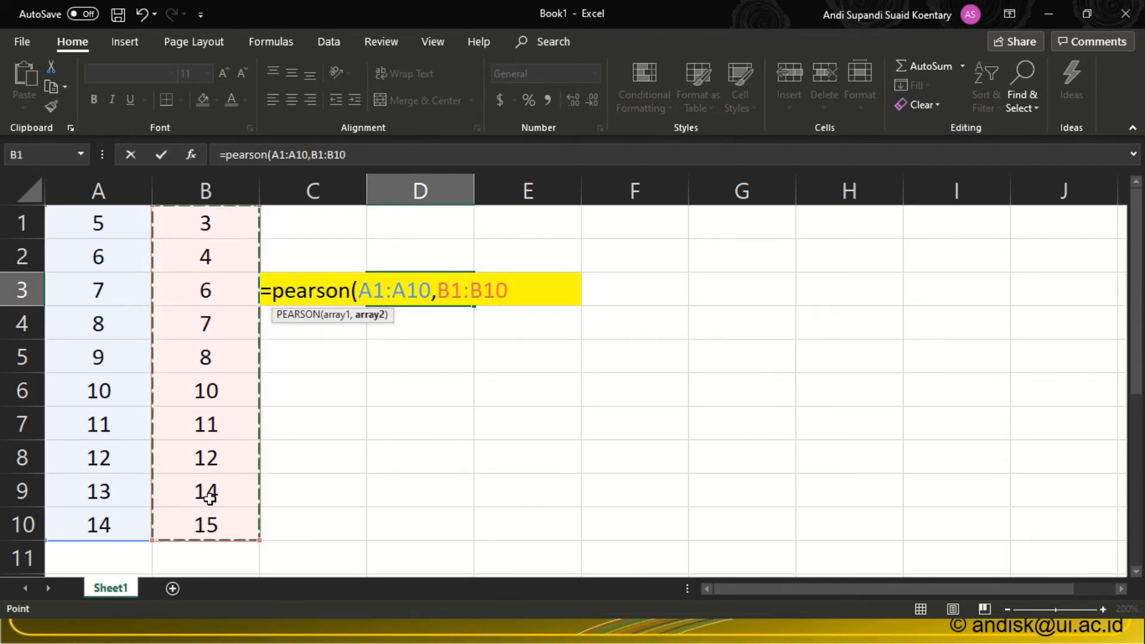
text())
key(Return)
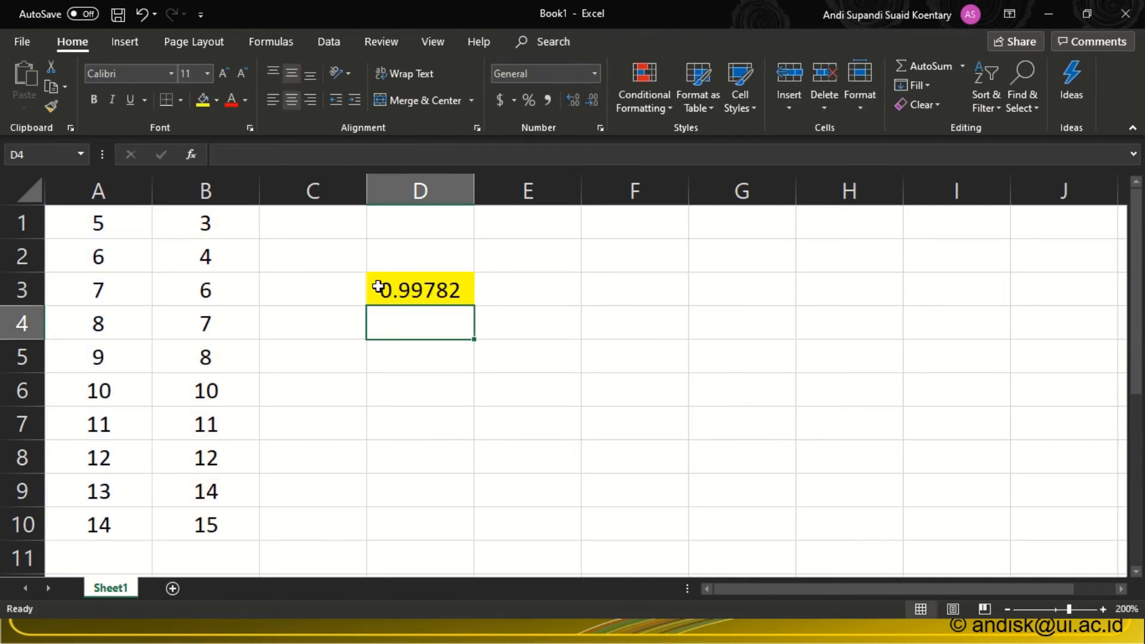
Review the correlation result in cell D3 against its source data in A1:B10.
click(402, 296)
drag(97, 217, 196, 515)
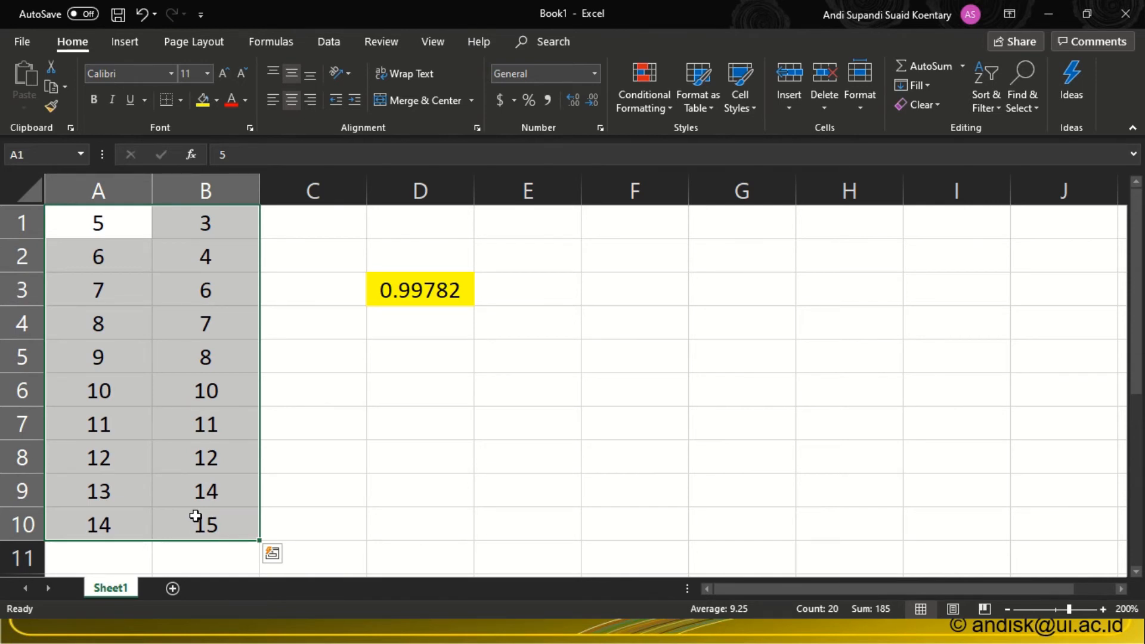
click(393, 300)
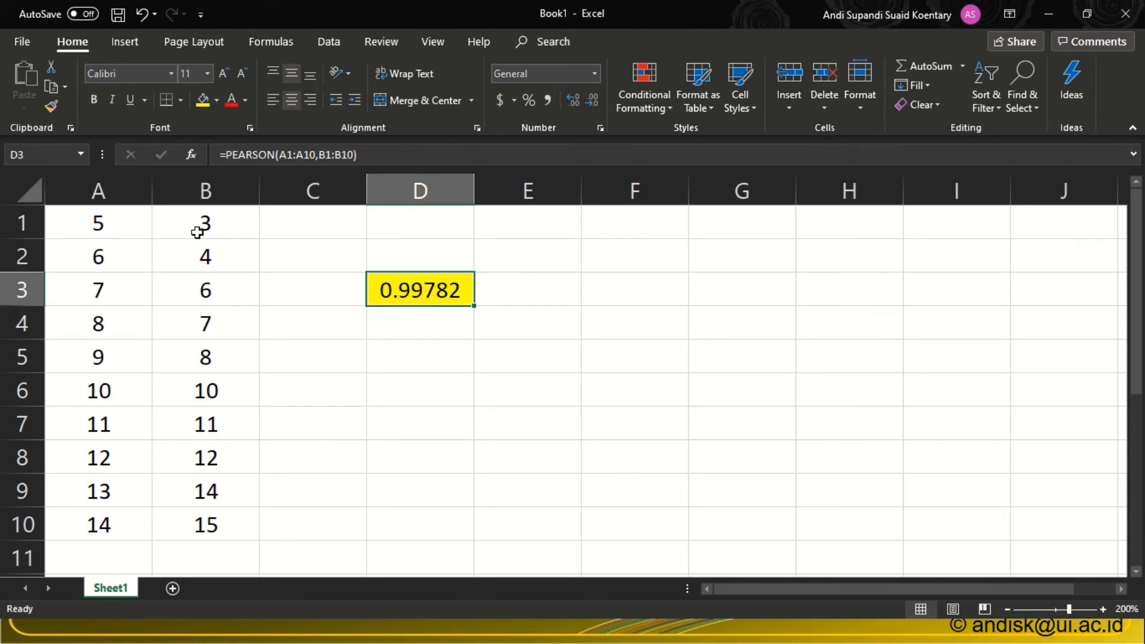
Examine the Analysis ToolPak and Analysis ToolPak - VBA entries among the active add-ins in the program options.
click(24, 45)
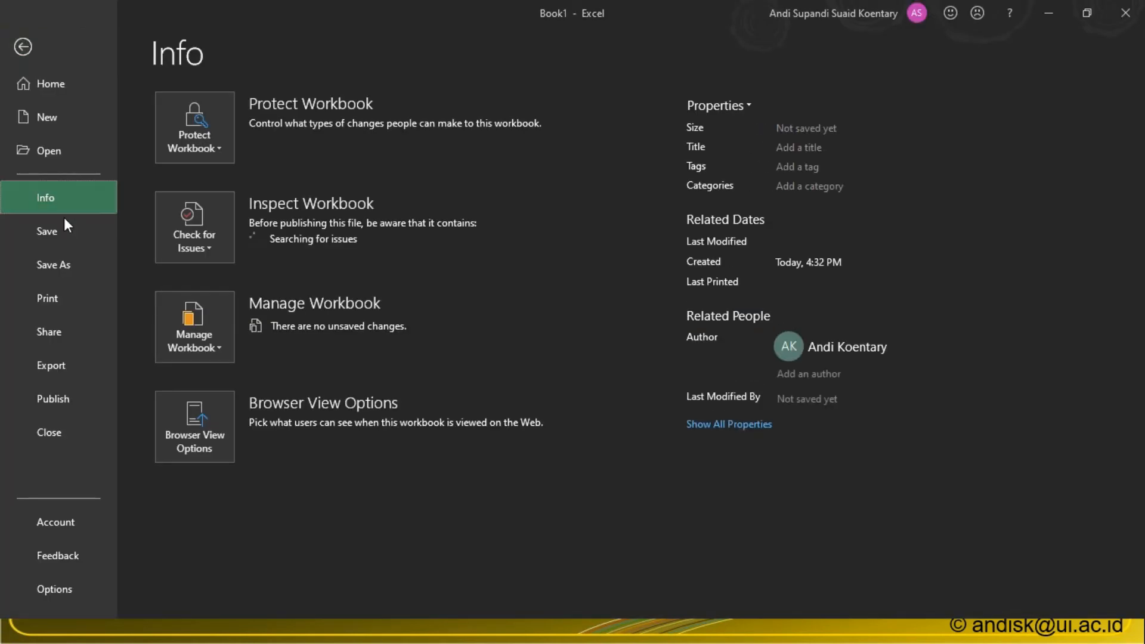
click(38, 584)
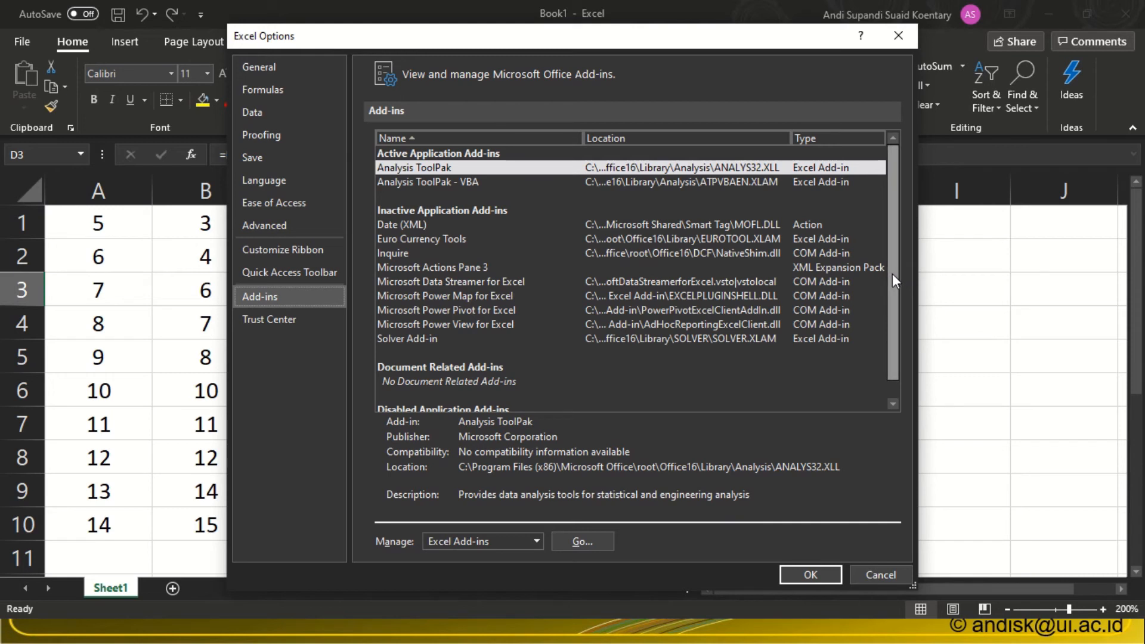
drag(892, 273, 893, 294)
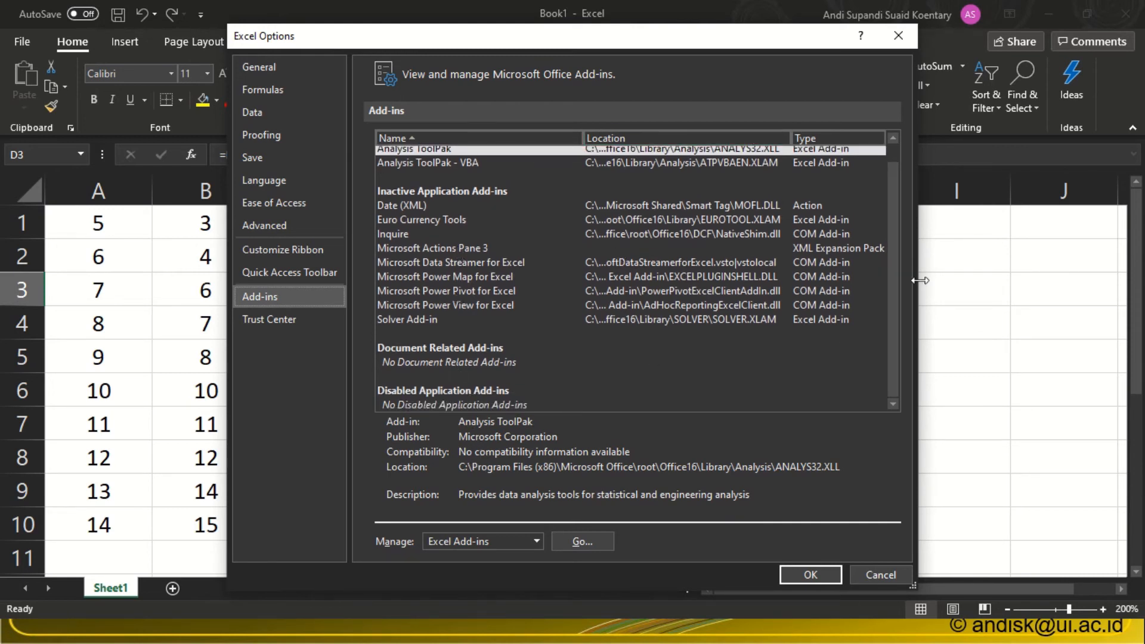
drag(890, 271, 881, 163)
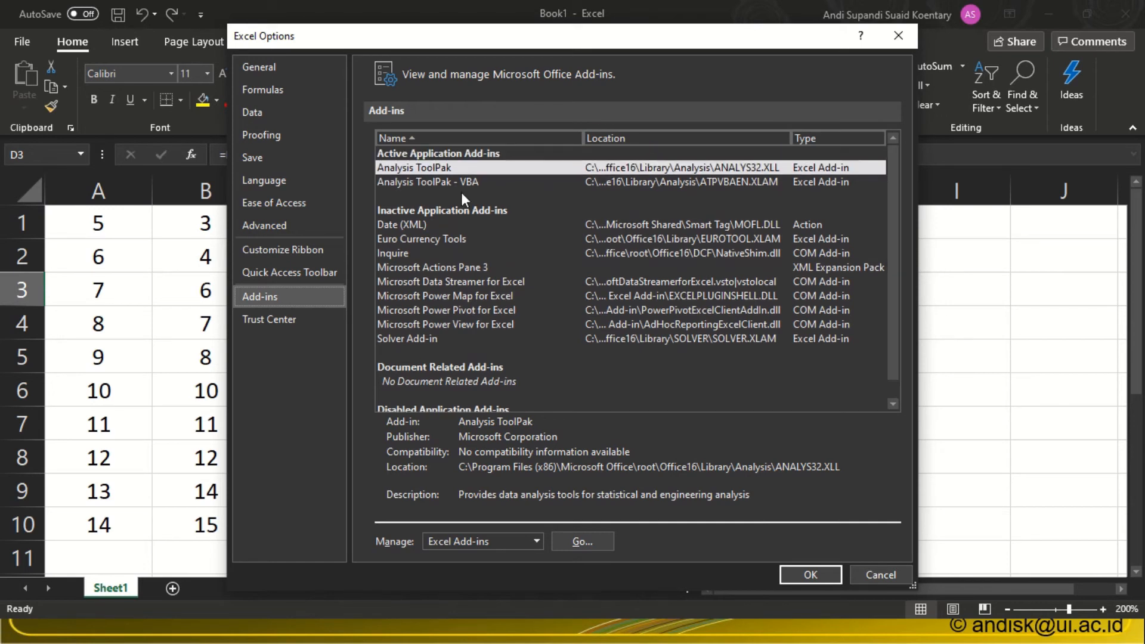
click(404, 170)
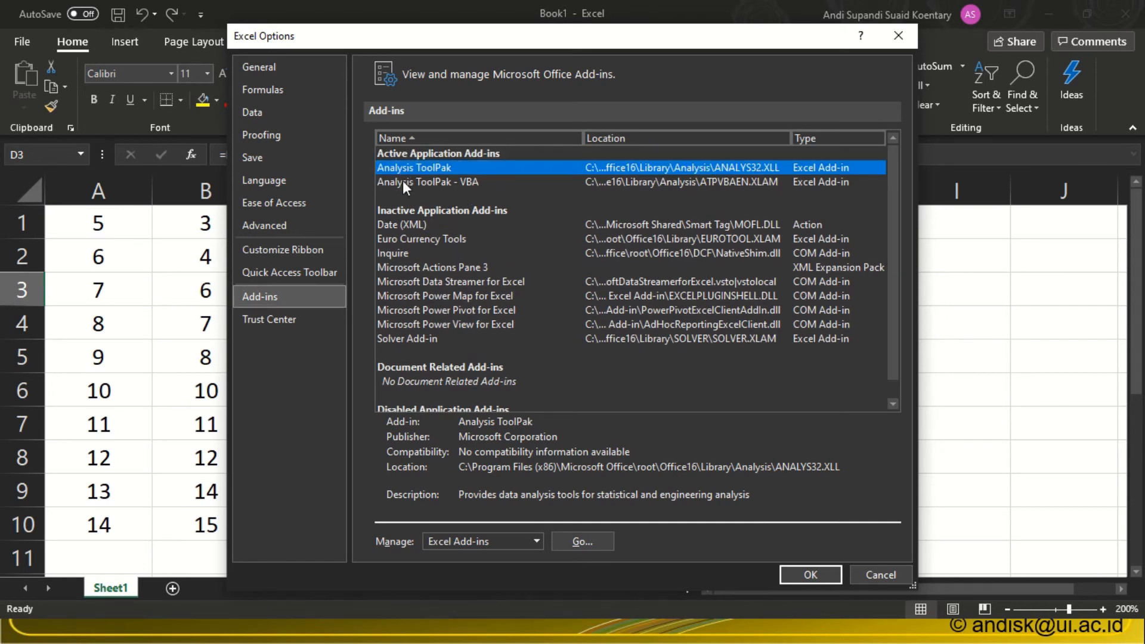
click(402, 181)
click(424, 169)
Enable the Analysis ToolPak through the manager for Excel add-ins and apply the selection.
click(581, 543)
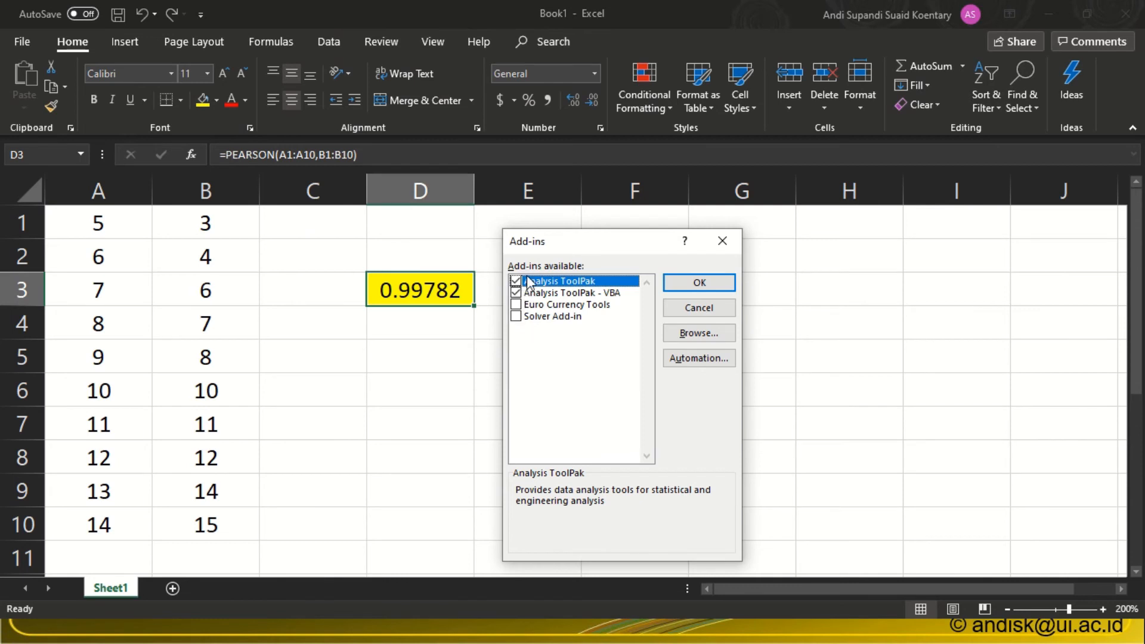
click(515, 282)
click(695, 283)
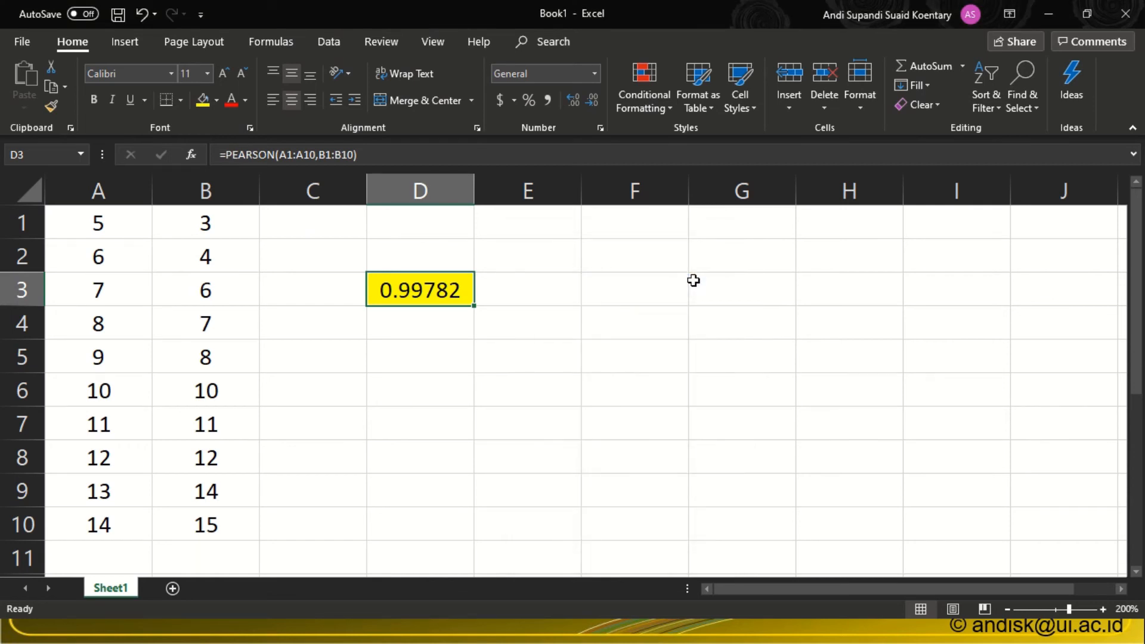
Start the Data Analysis tool t-Test: Two-Sample Assuming Equal Variances for the two data columns.
click(330, 42)
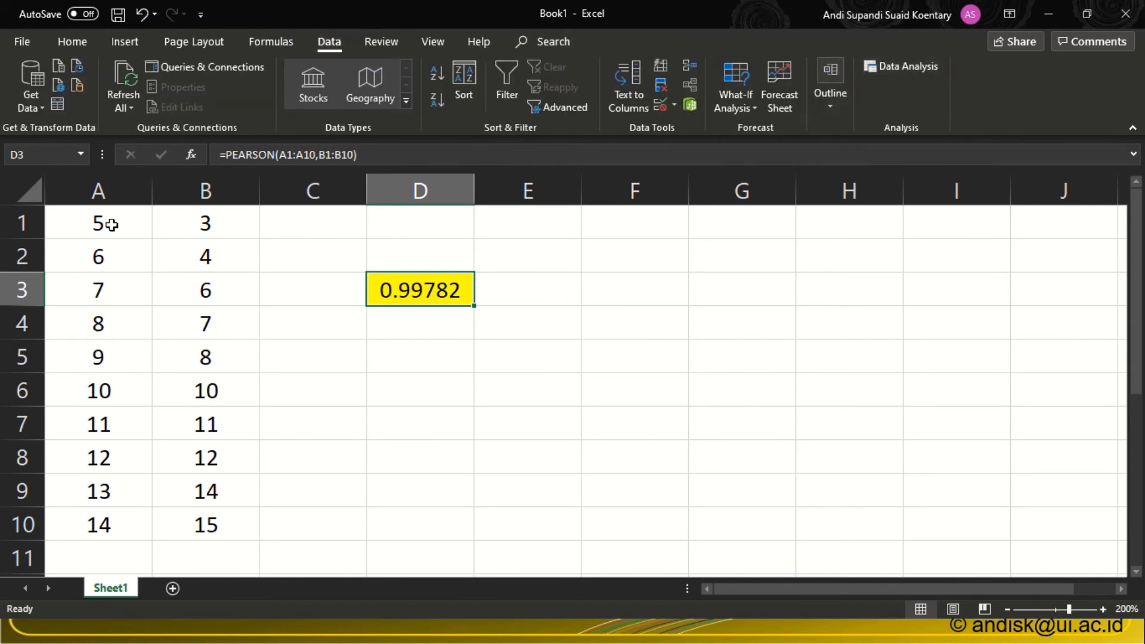
drag(96, 223, 104, 517)
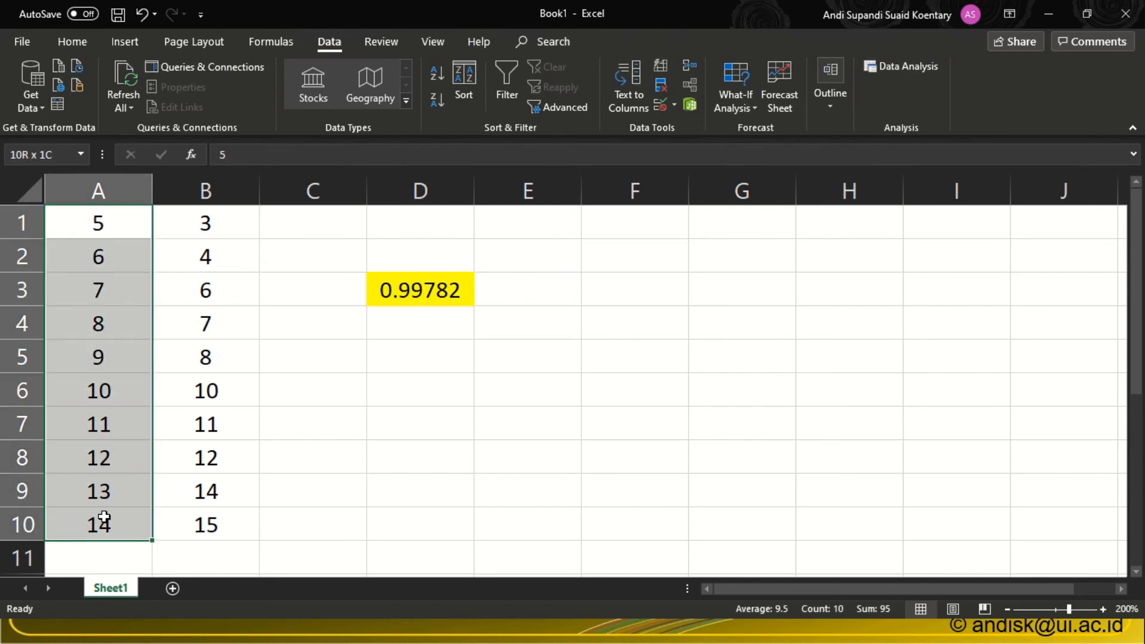
drag(204, 221, 192, 523)
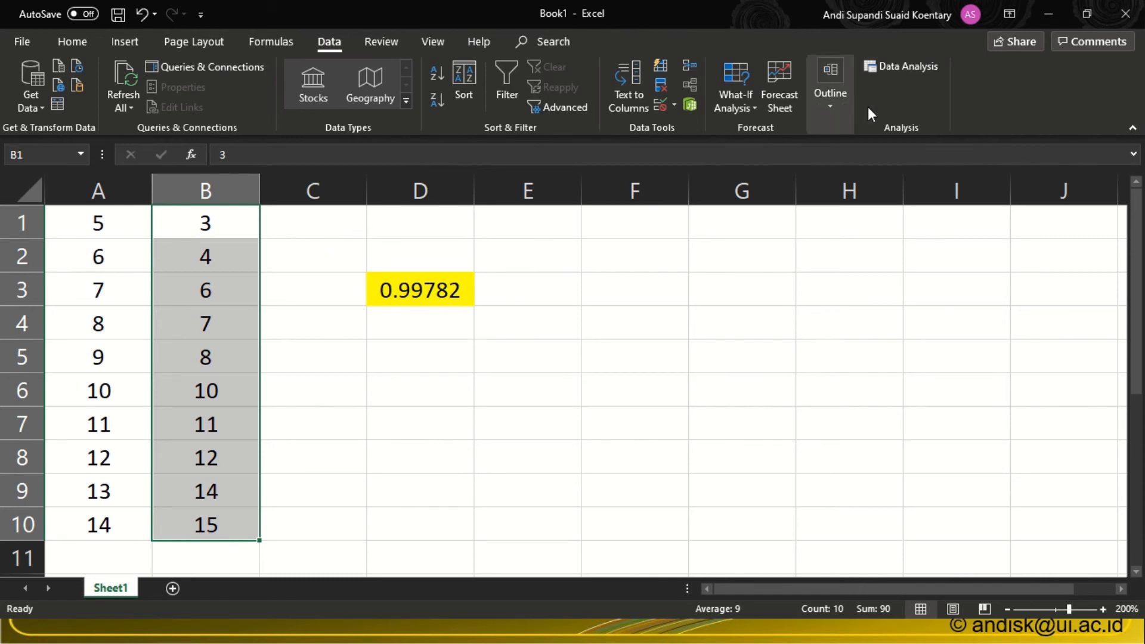
click(714, 251)
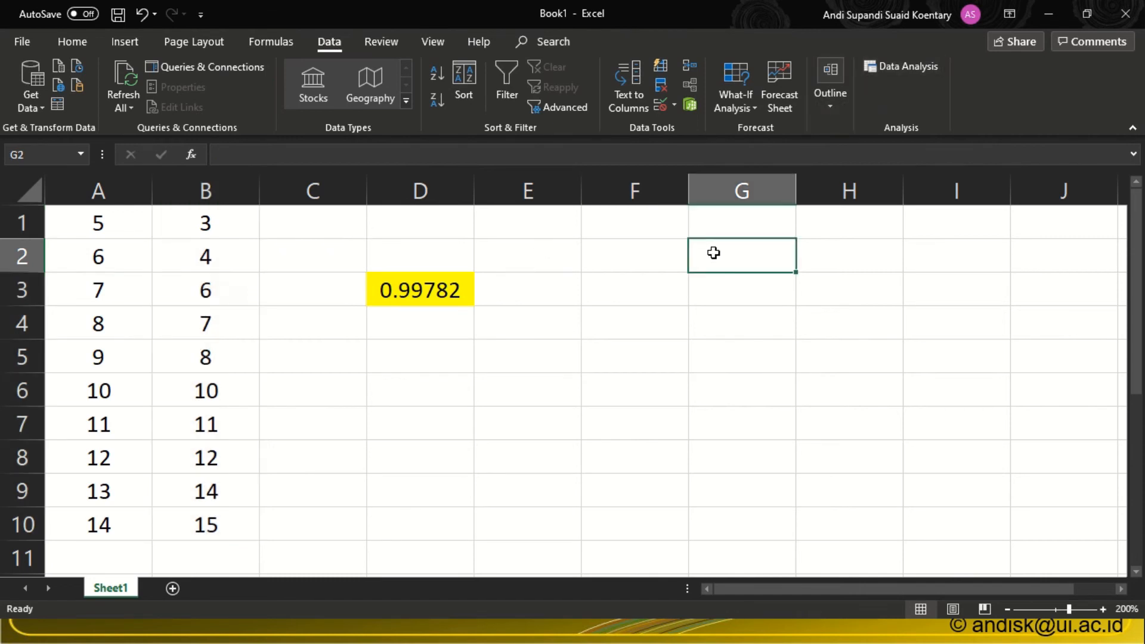
click(876, 68)
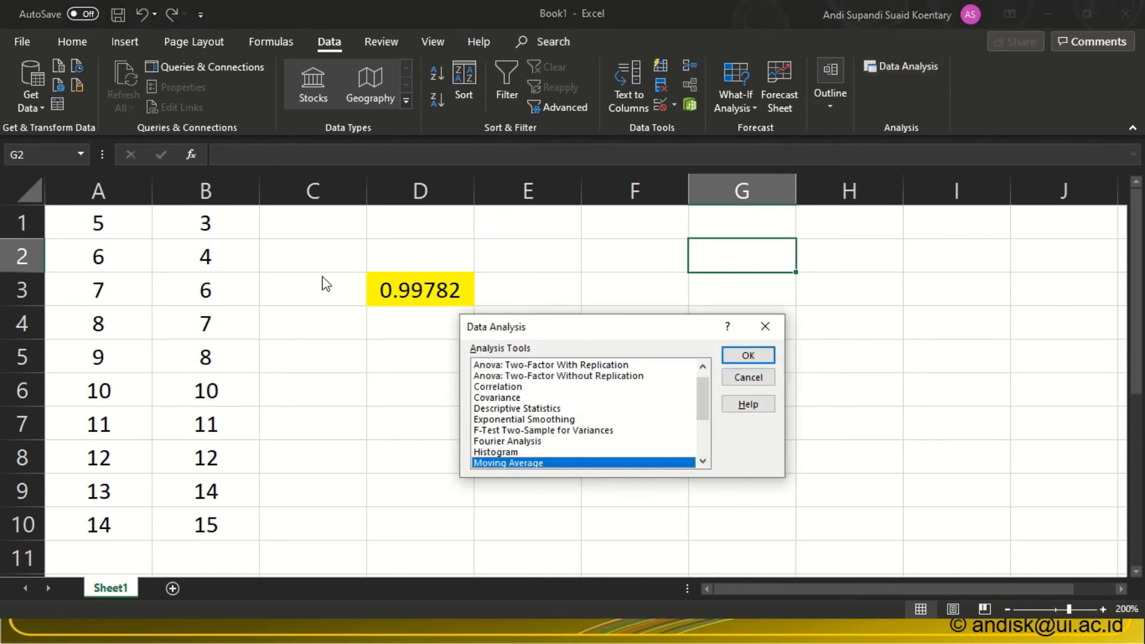
drag(710, 414, 710, 419)
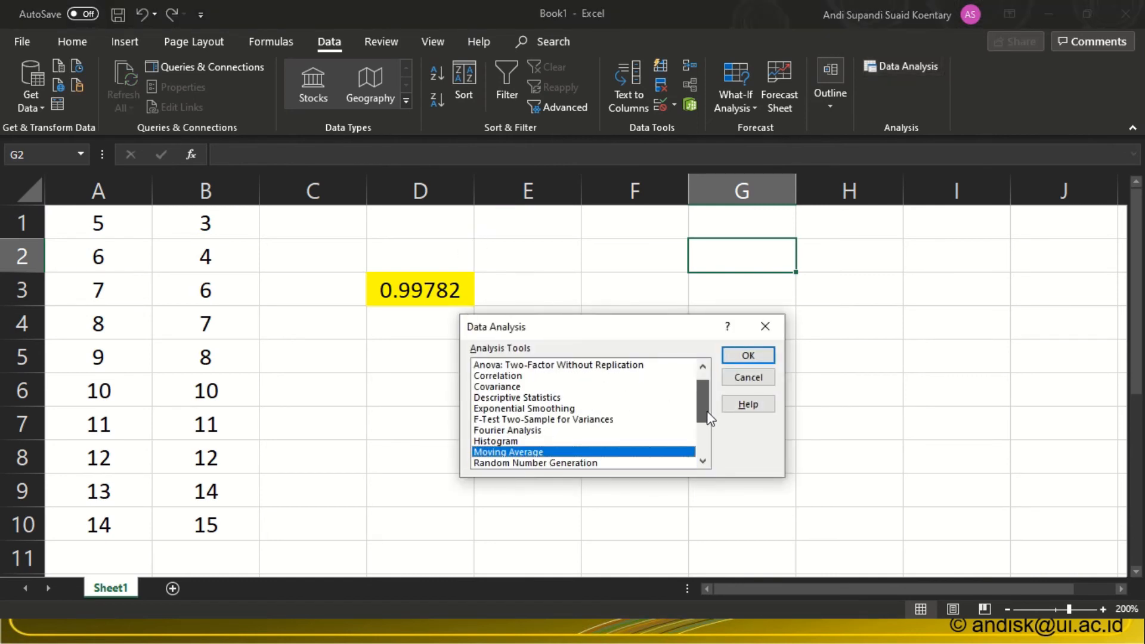
click(499, 377)
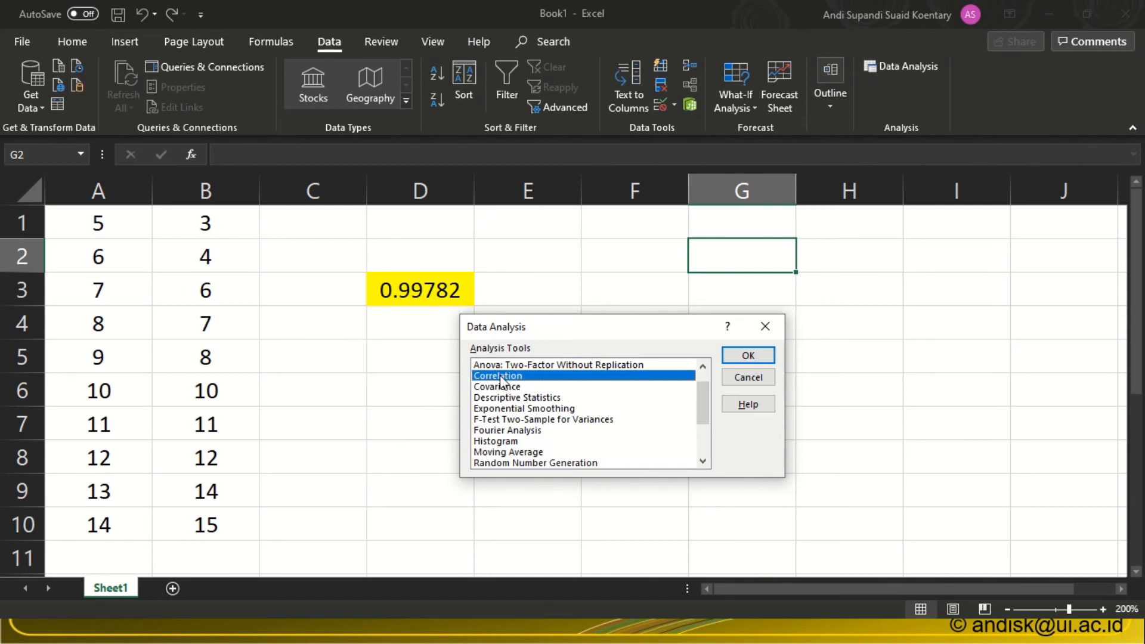
click(501, 387)
drag(702, 388, 700, 429)
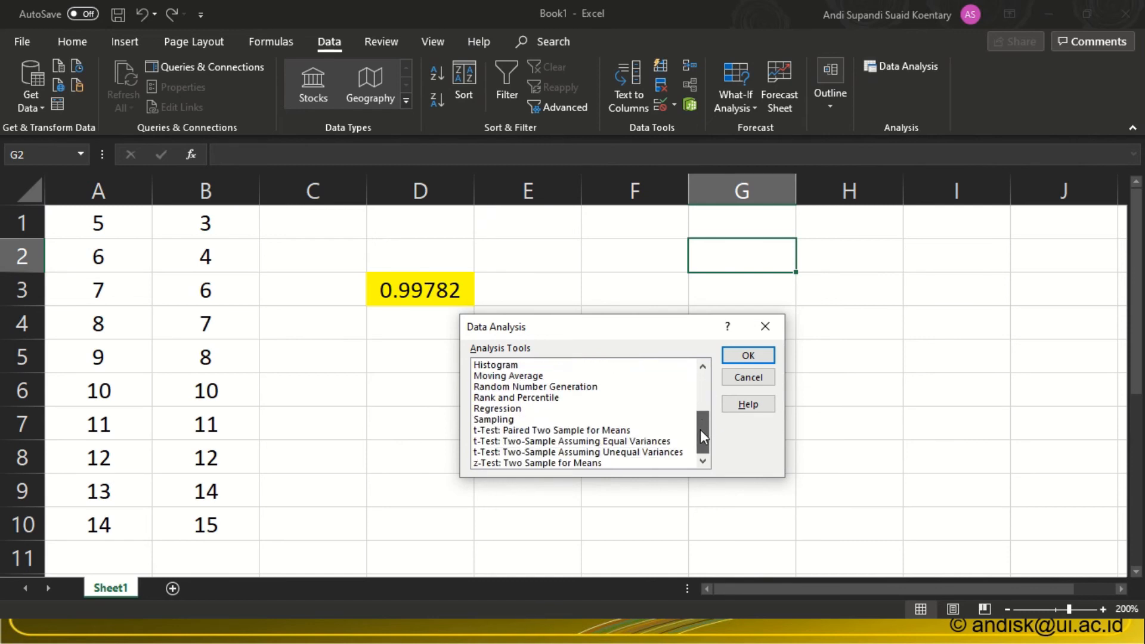
click(574, 441)
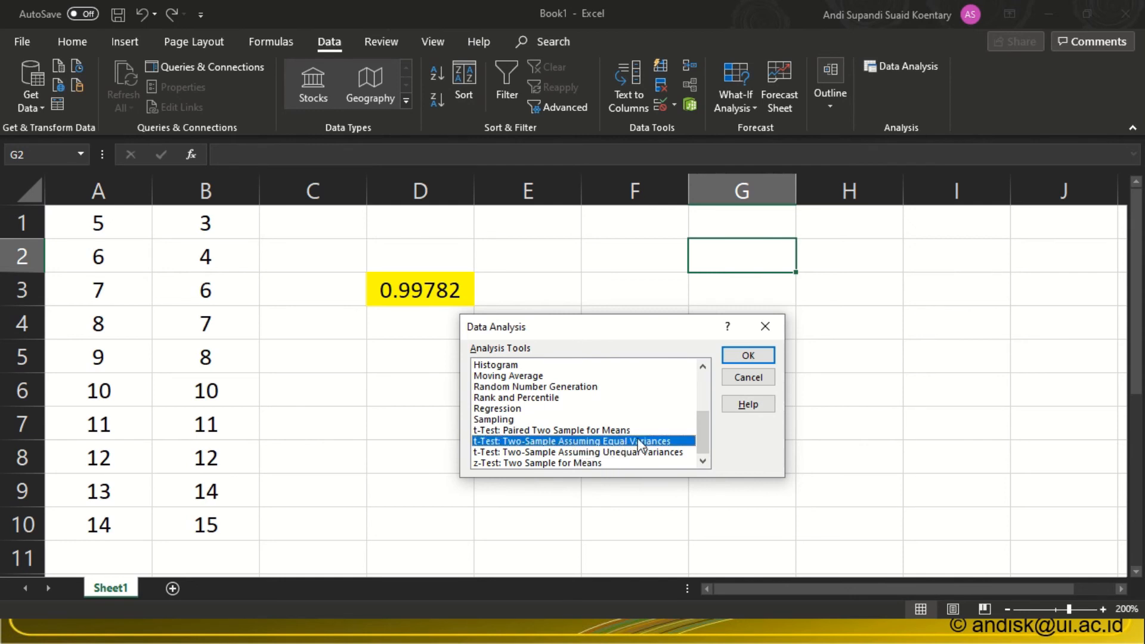
click(746, 356)
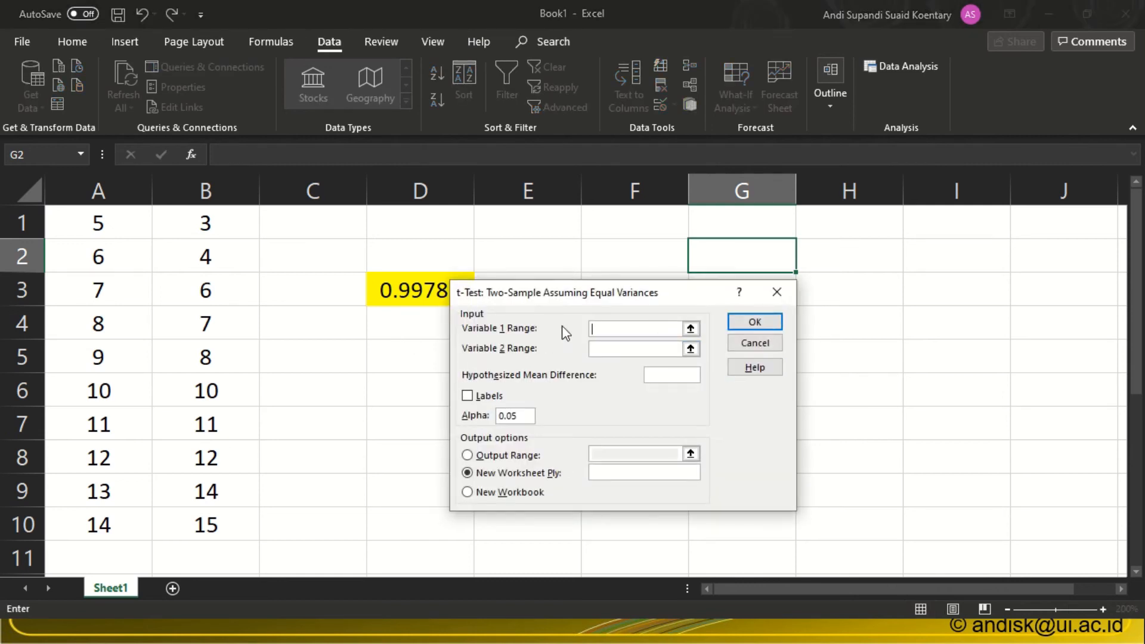
Set the t-test's Variable 1 range to $A$1:$A$10, Variable 2 range to $B$1:$B$10 and hypothesized mean difference to 1.
click(84, 222)
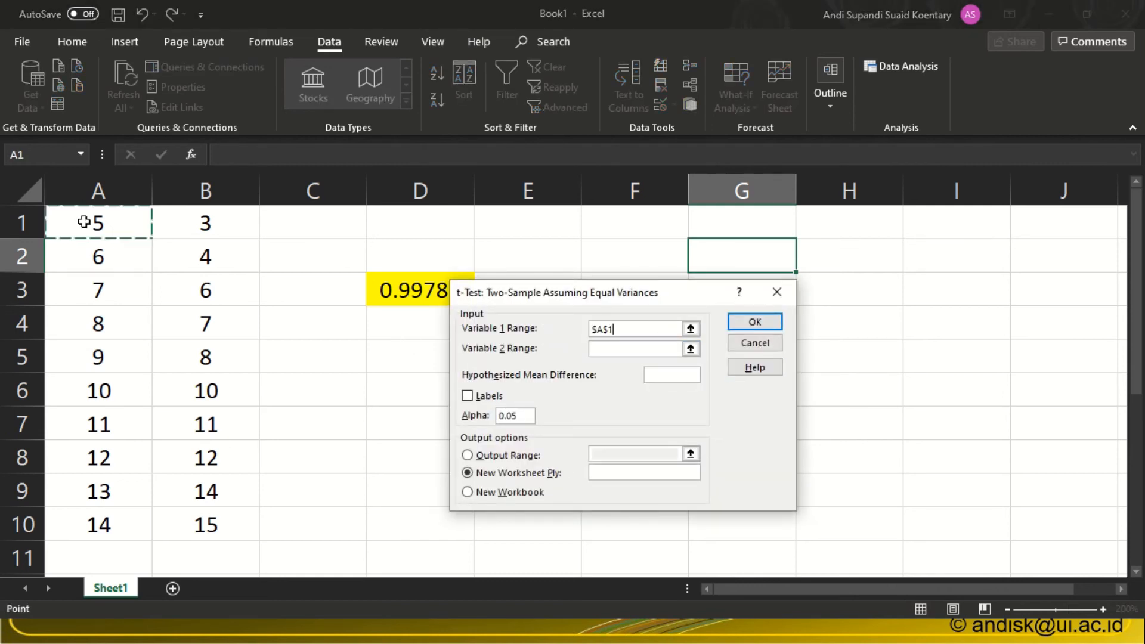
drag(84, 222, 84, 522)
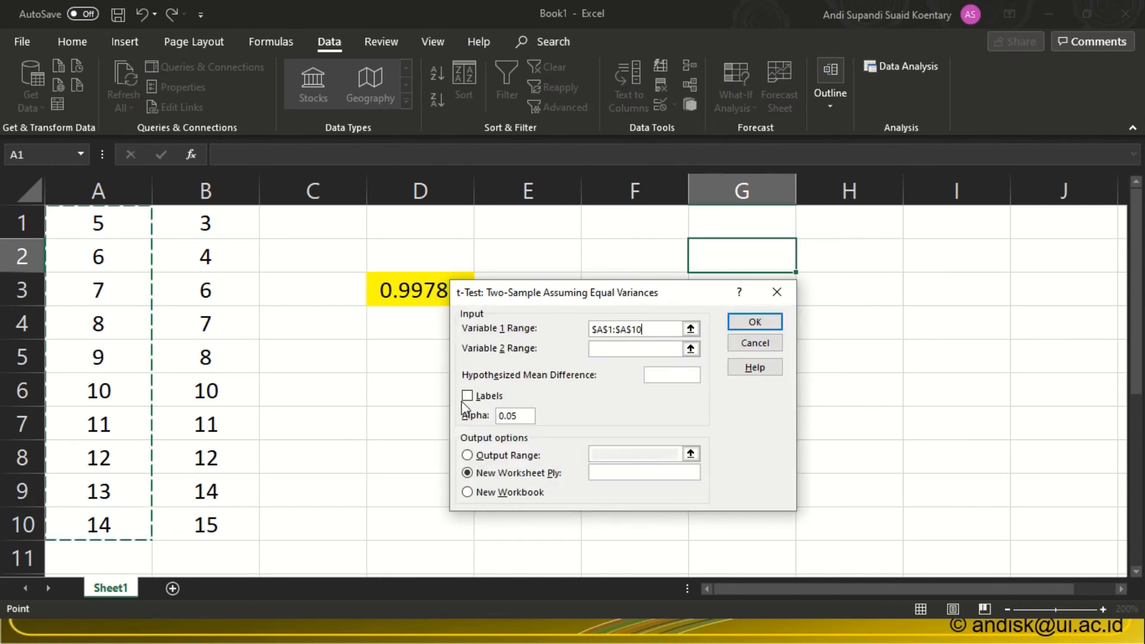
click(601, 349)
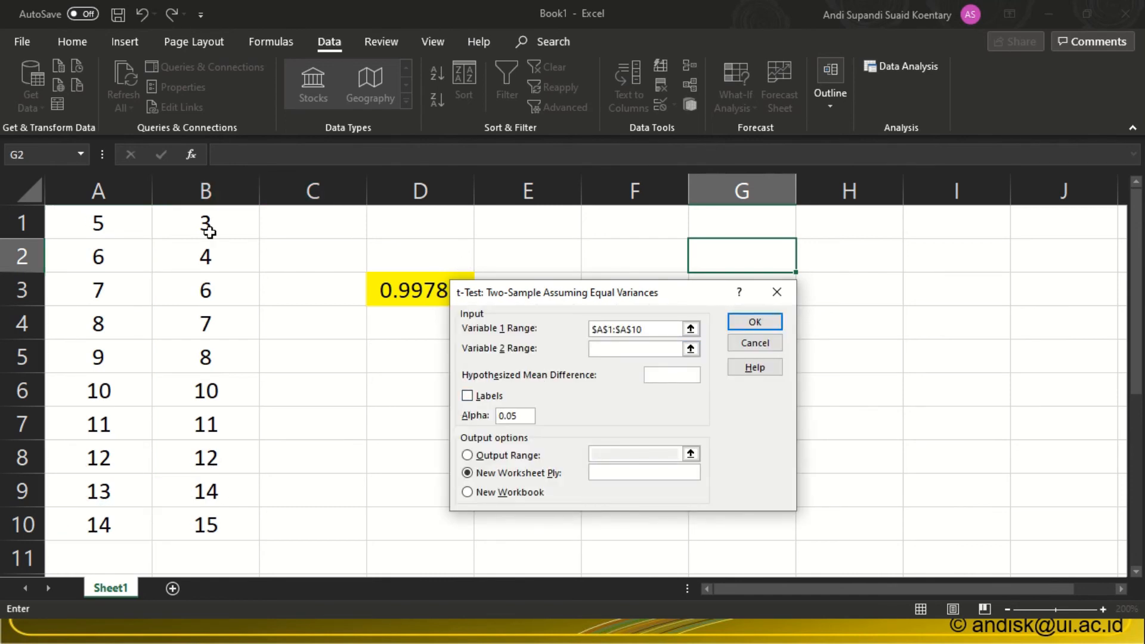
drag(208, 231, 211, 510)
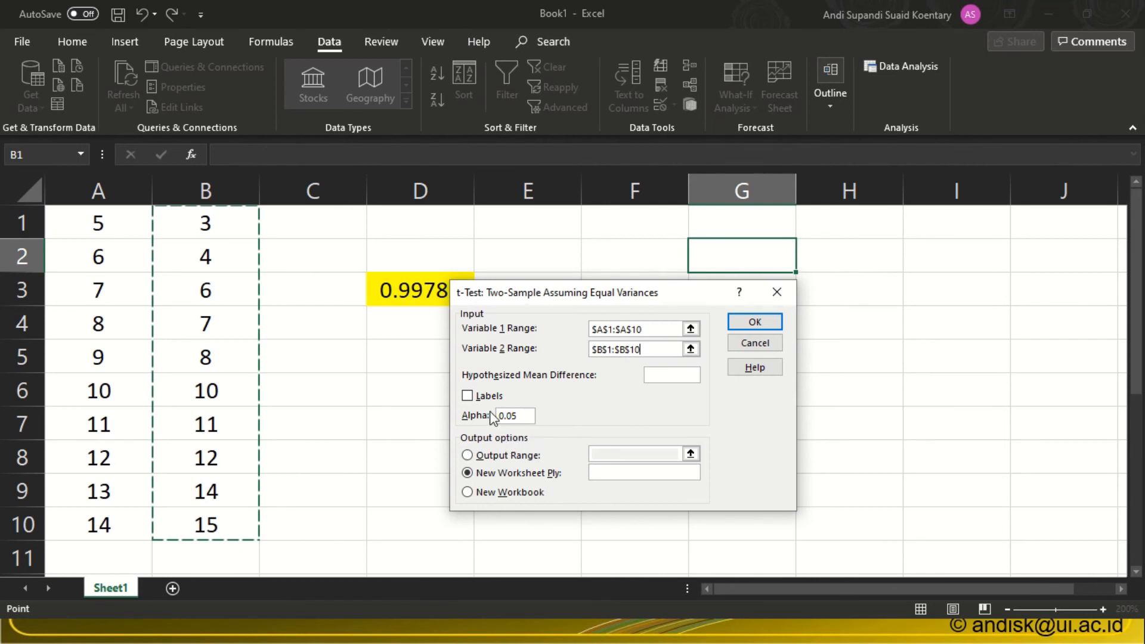
click(664, 378)
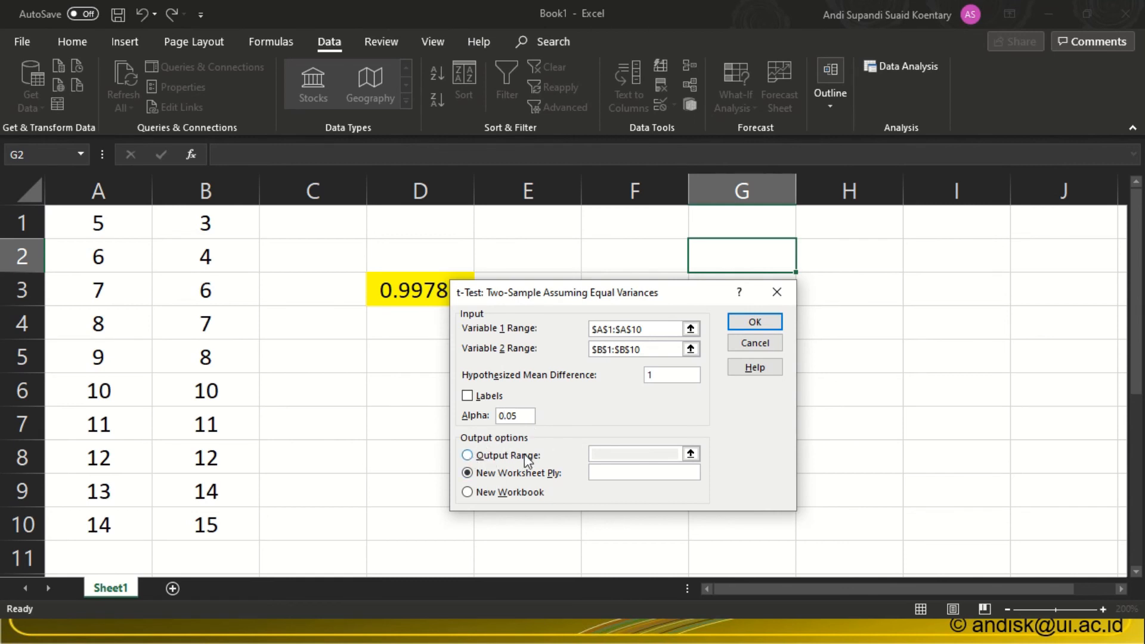
Set the t-test's output range to cell $D$6 on the current sheet and run the test.
click(466, 455)
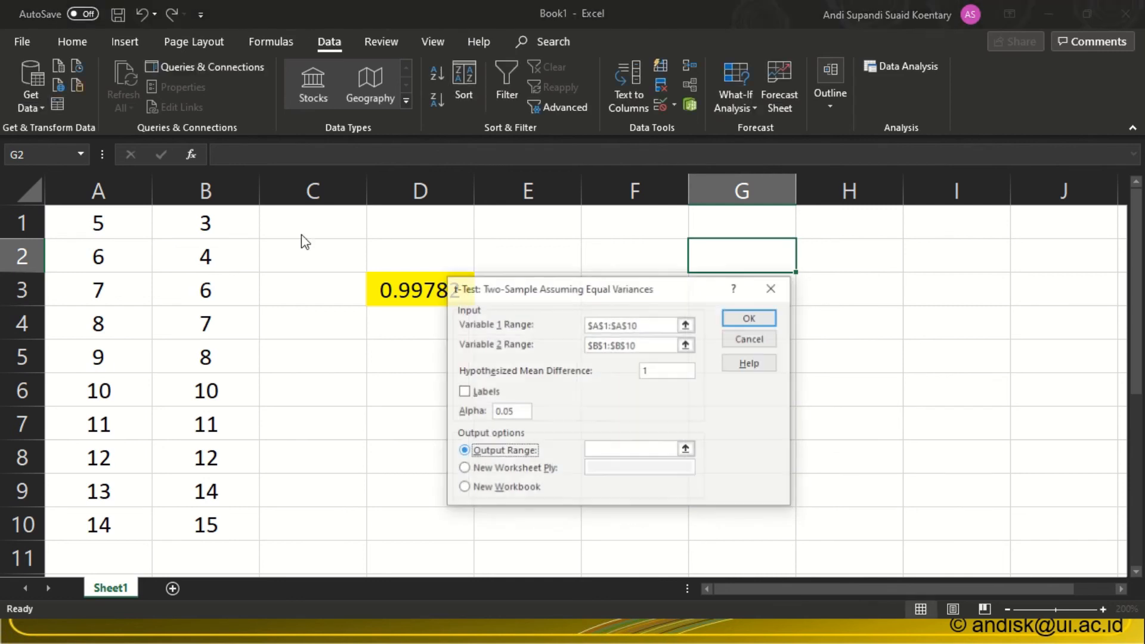
click(465, 470)
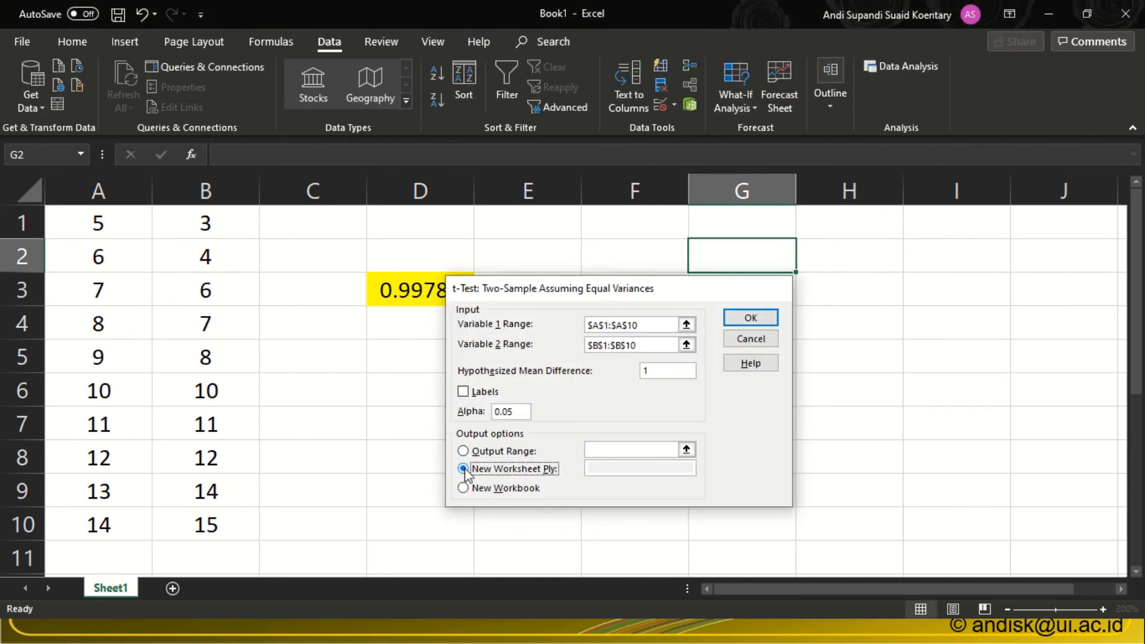
click(459, 488)
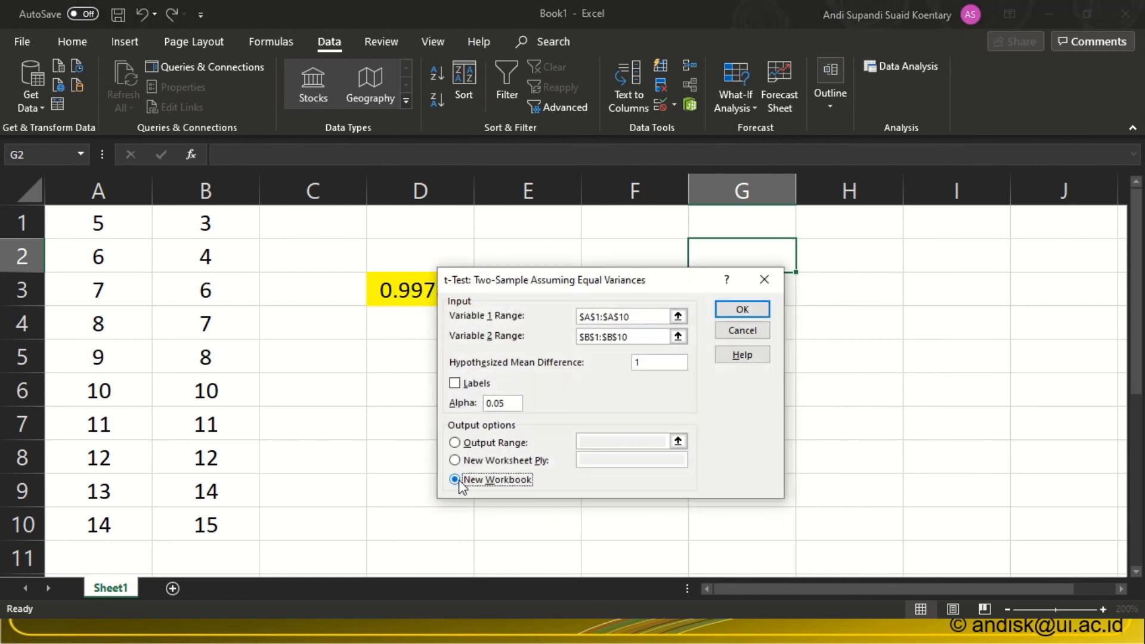
click(455, 444)
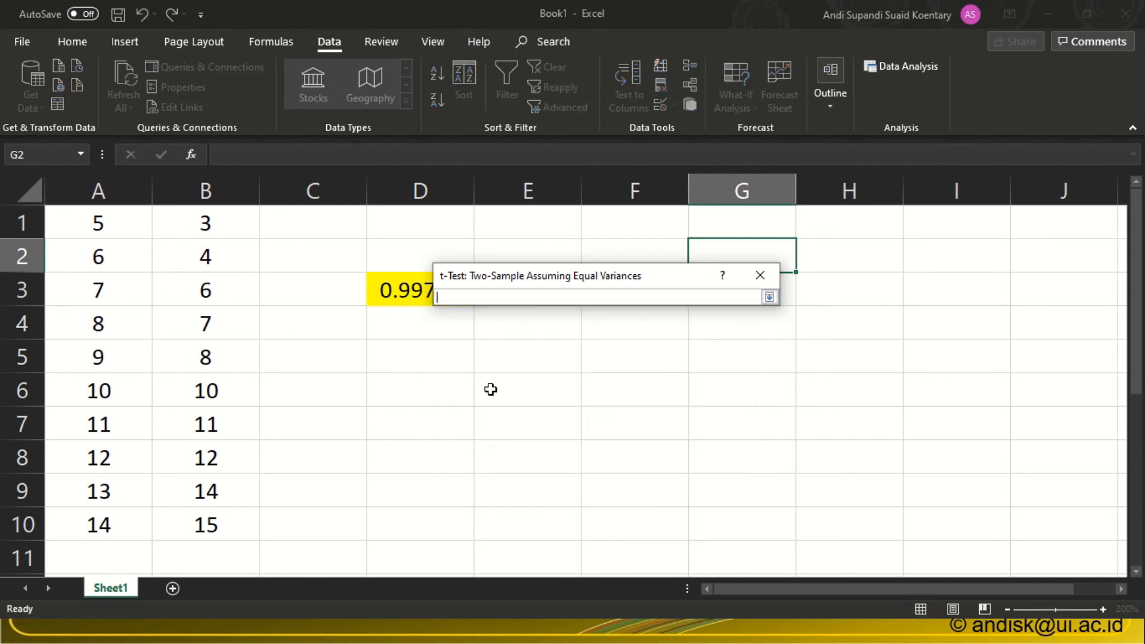
click(415, 388)
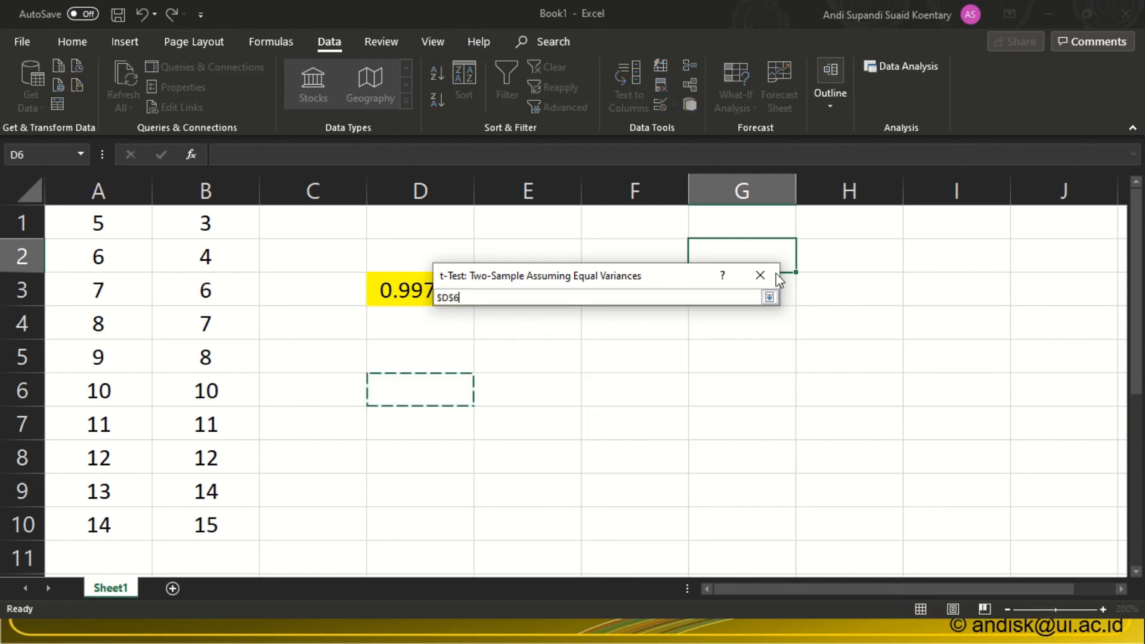
click(768, 296)
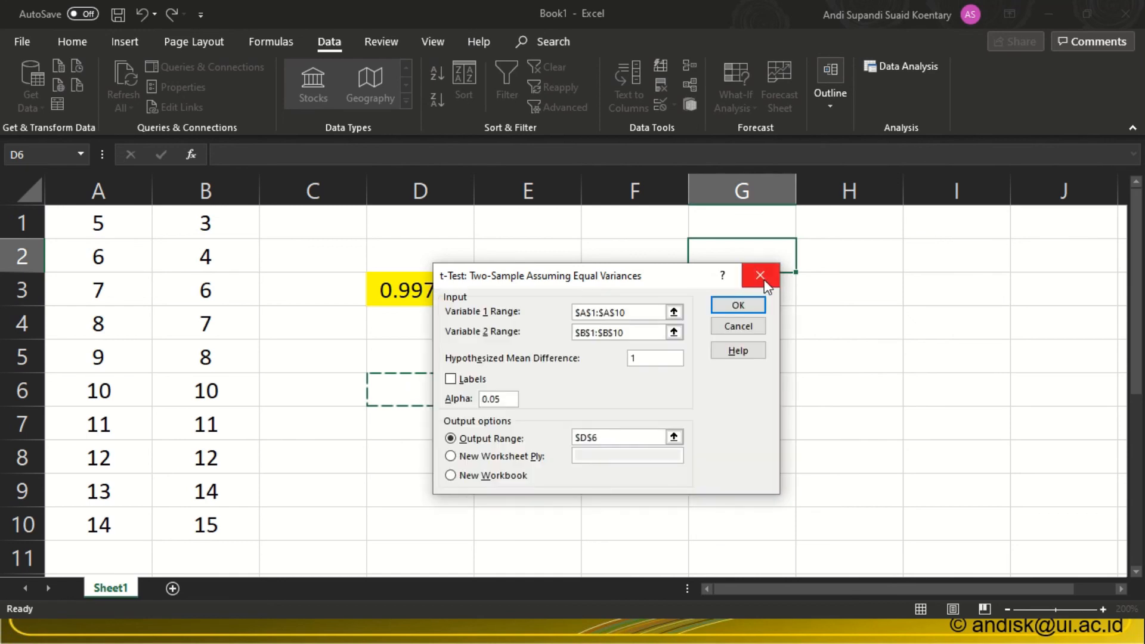
click(737, 305)
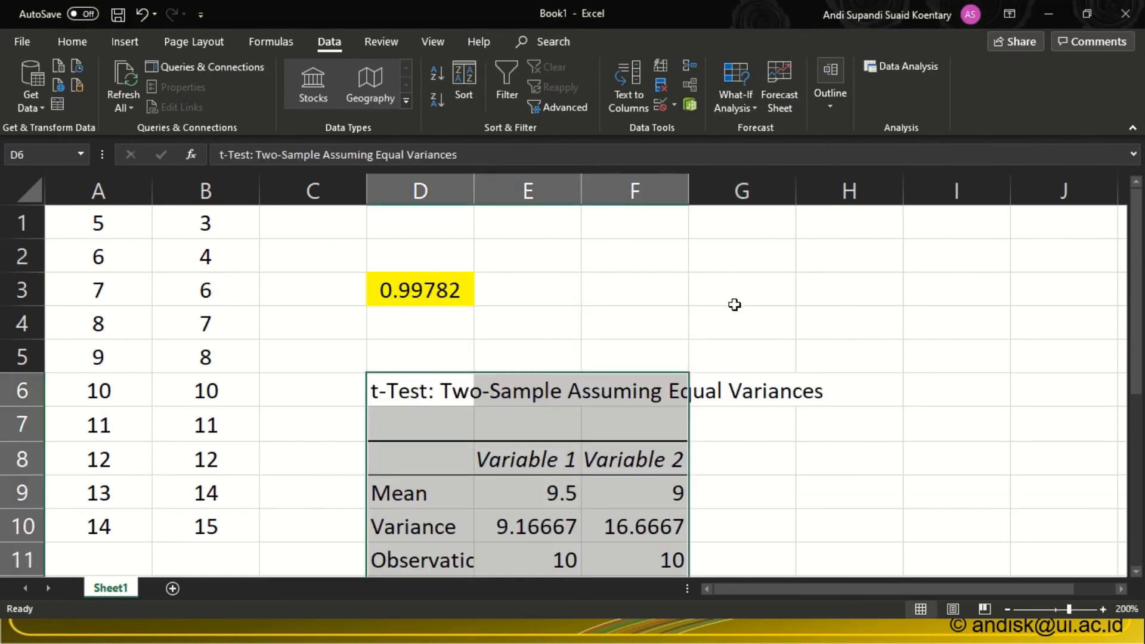
Examine the t-test output table below D6, from the means and variances to the one-tail and two-tail results.
click(535, 512)
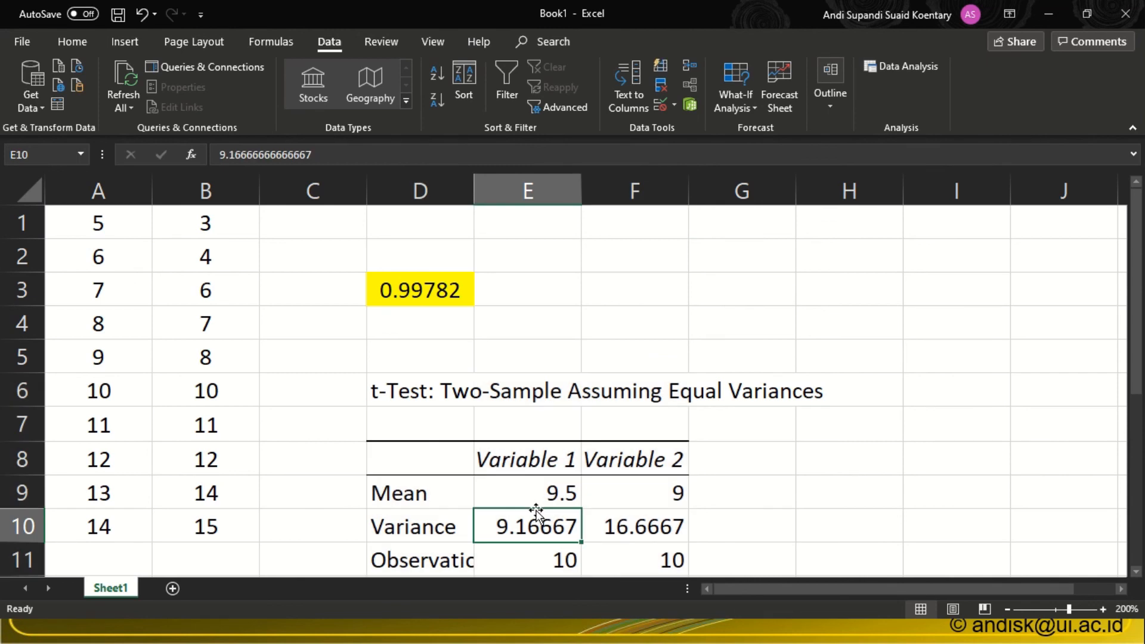
key(Down)
key(Down)
key(Down)
key(Down)
key(Down)
key(Down)
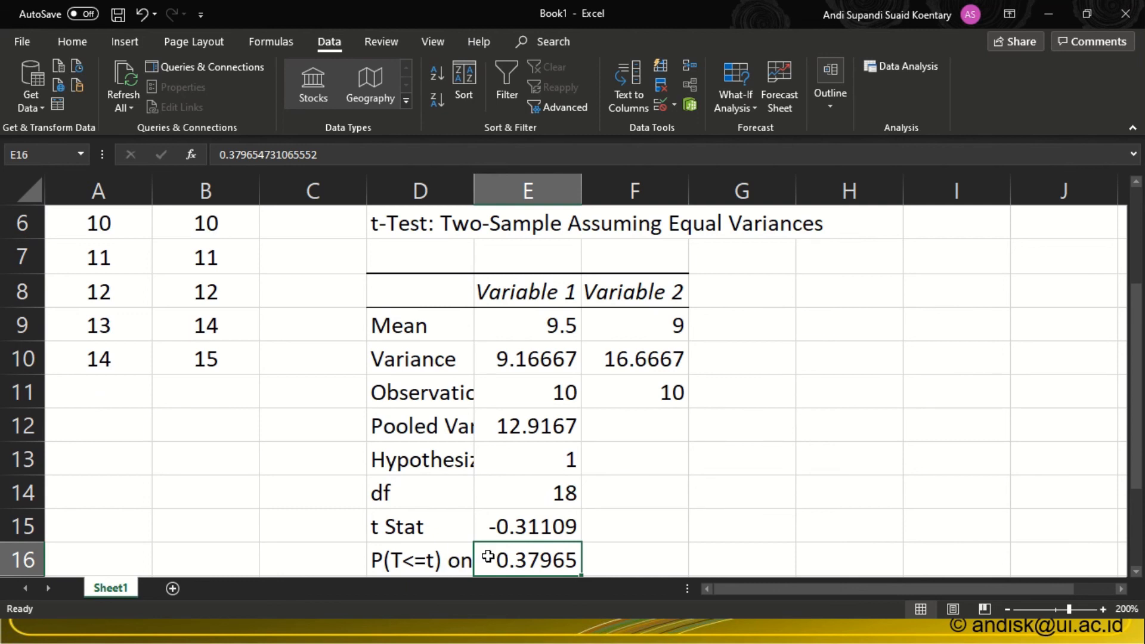
click(393, 564)
key(Down)
key(Down)
key(Down)
key(Down)
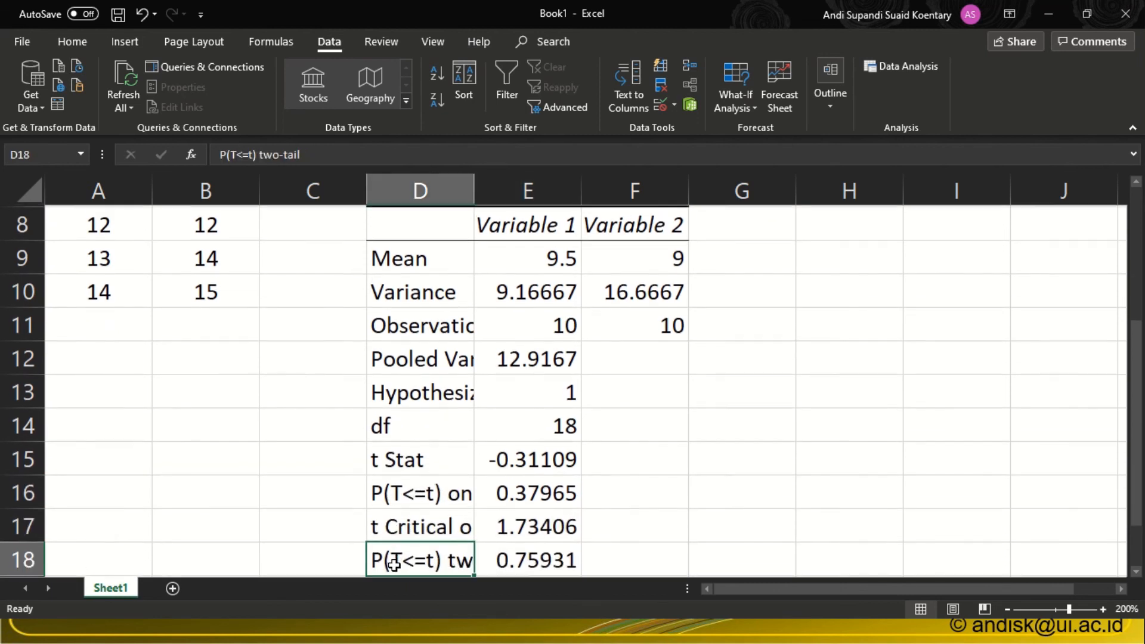
key(Up)
key(Up)
key(Up)
key(Up)
key(Up)
key(Up)
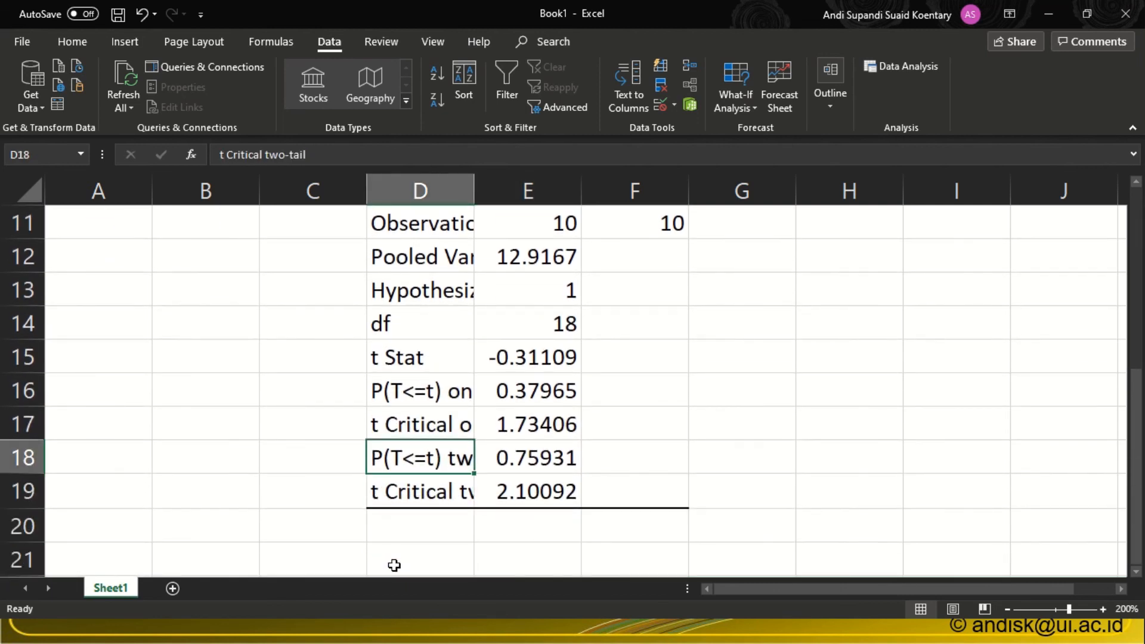
key(Up)
key(Up)
key(Up)
key(Up)
key(Up)
key(Up)
key(Up)
key(Up)
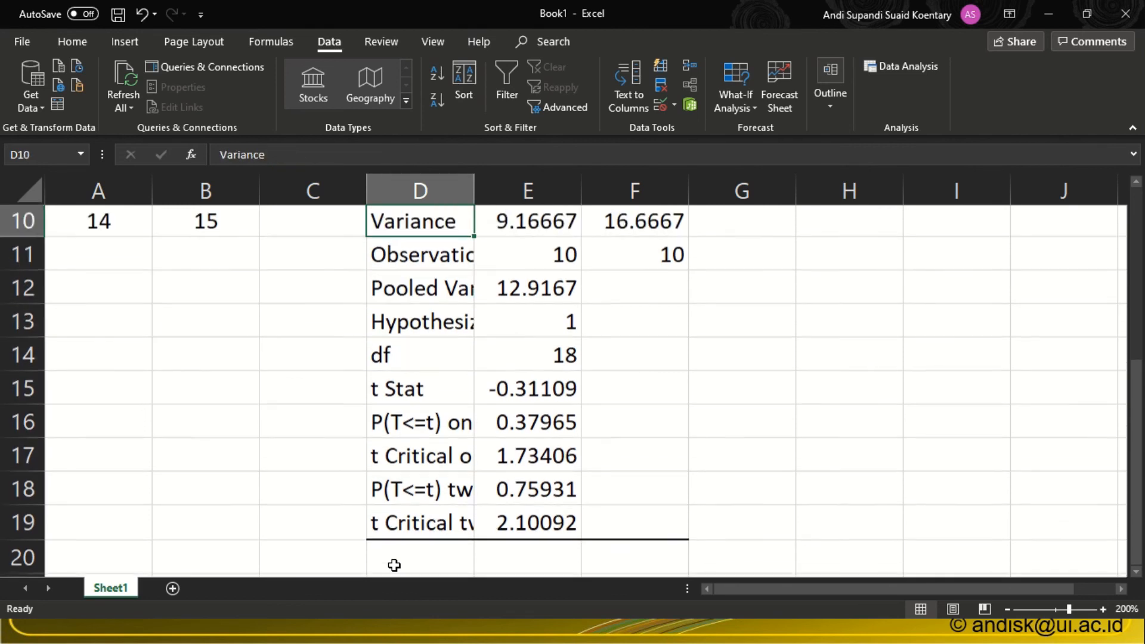
View the Add-ins page in Excel Options, where the Analysis ToolPak is managed, and close the options without changes.
key(Up)
key(Up)
key(Up)
key(Up)
key(Up)
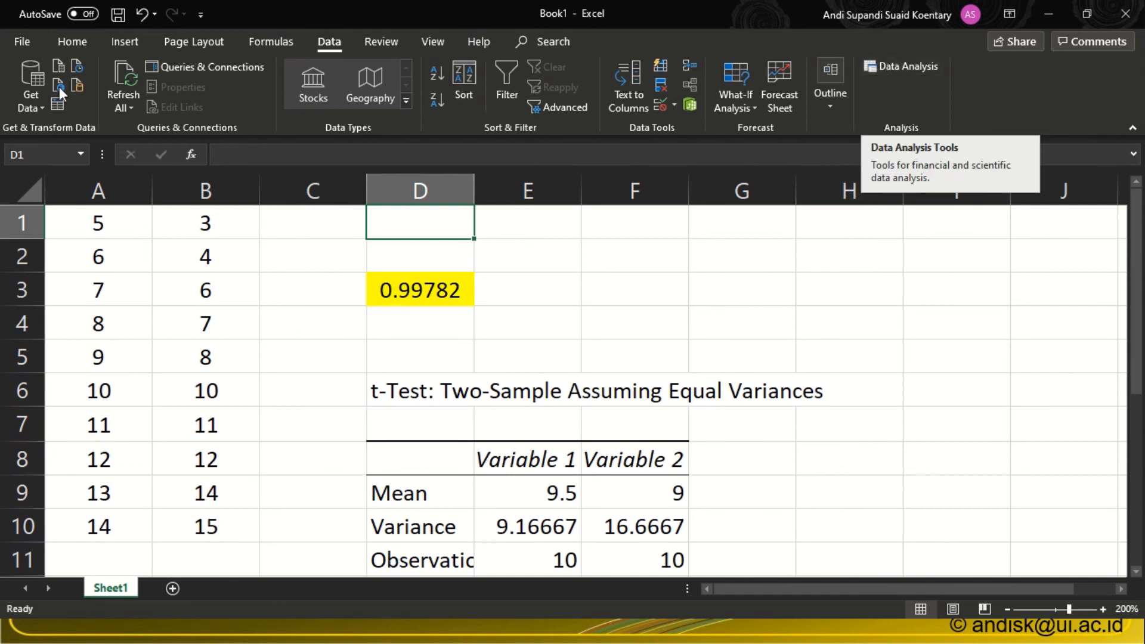
click(19, 44)
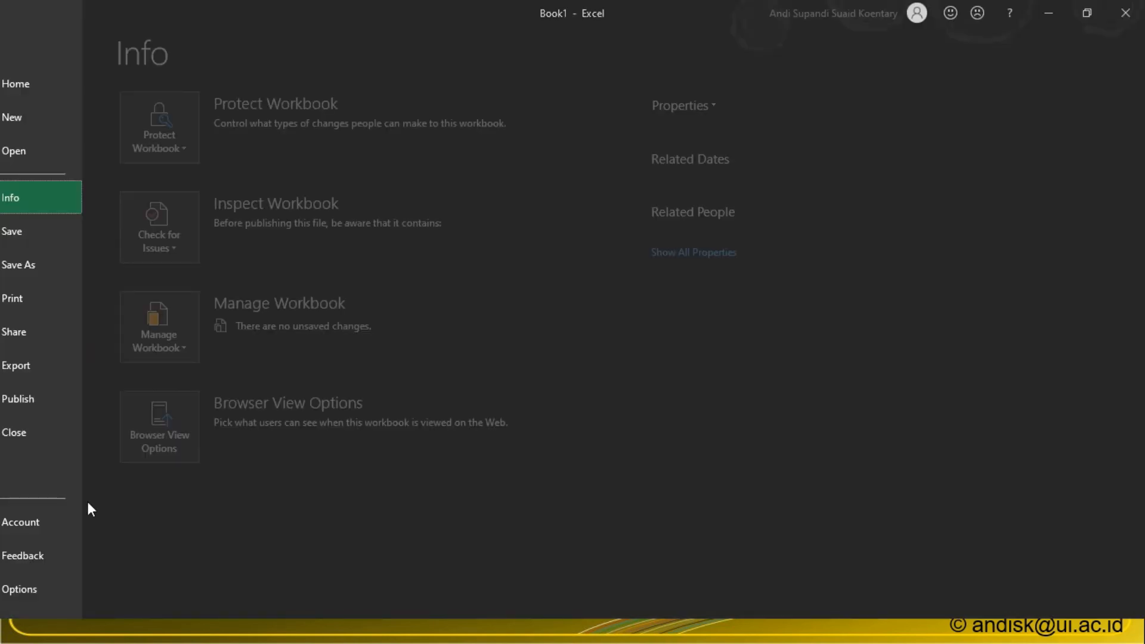
click(47, 589)
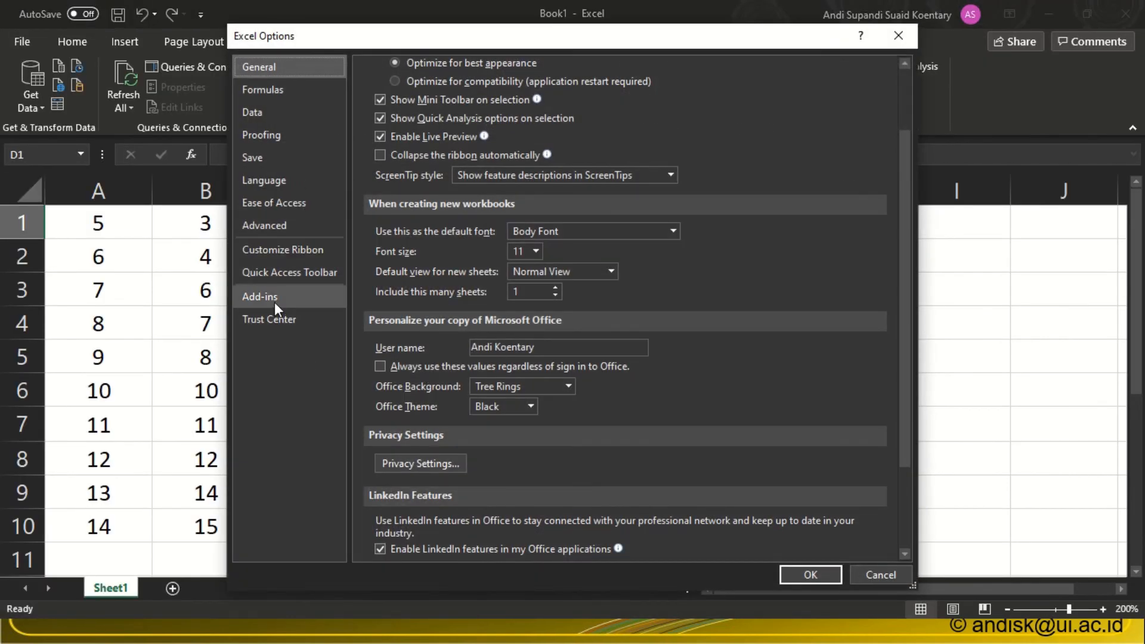
click(273, 302)
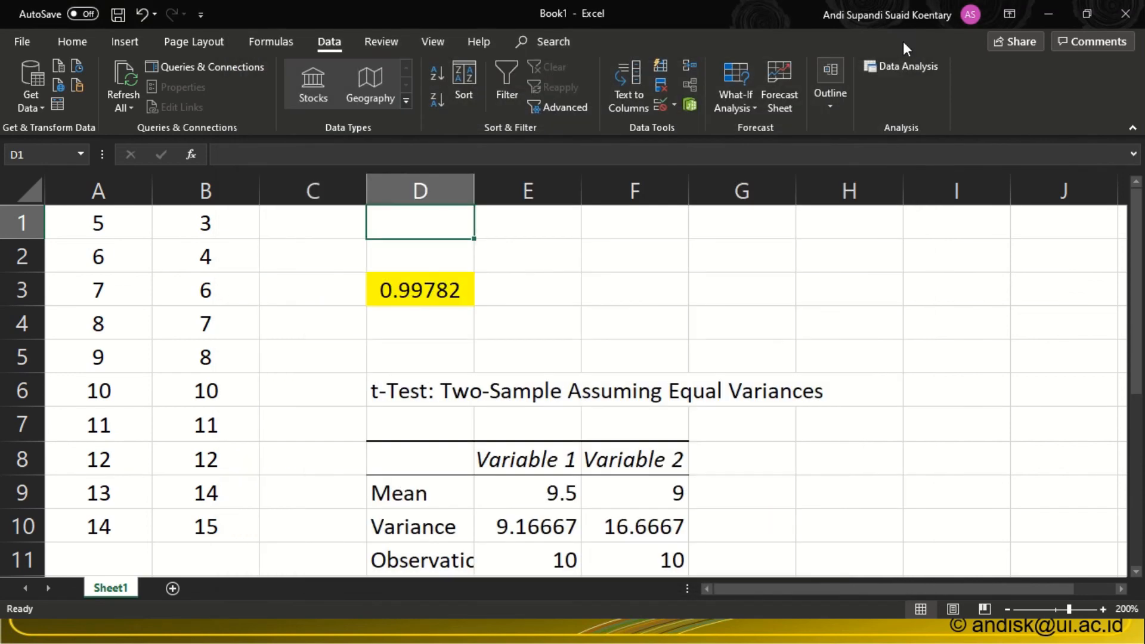
click(334, 253)
key(Up)
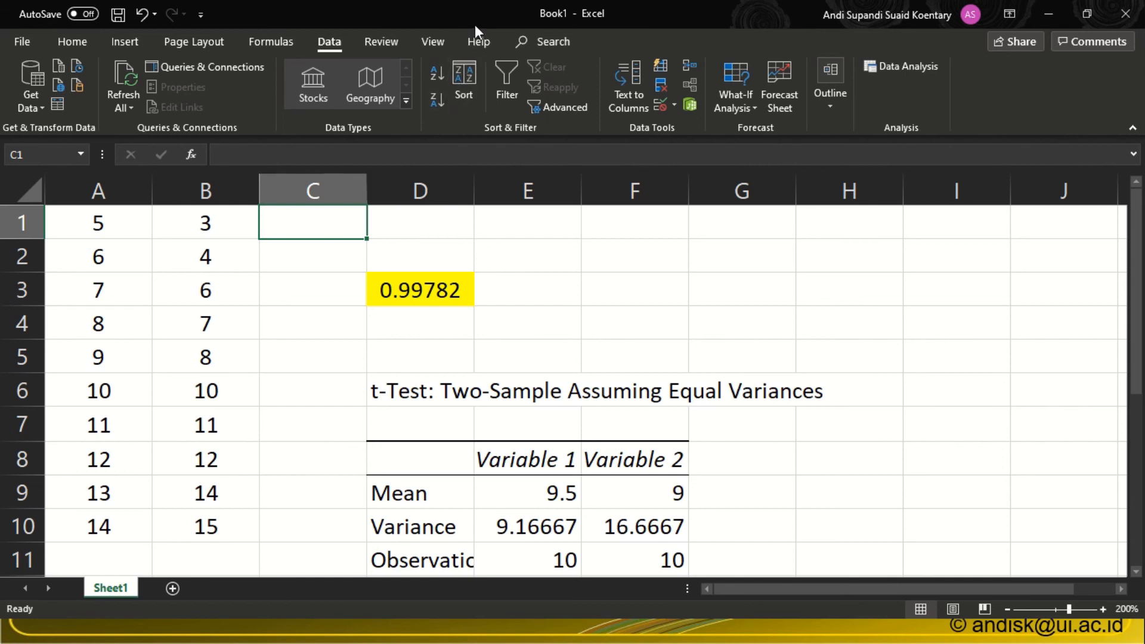
mouse_move(478, 1)
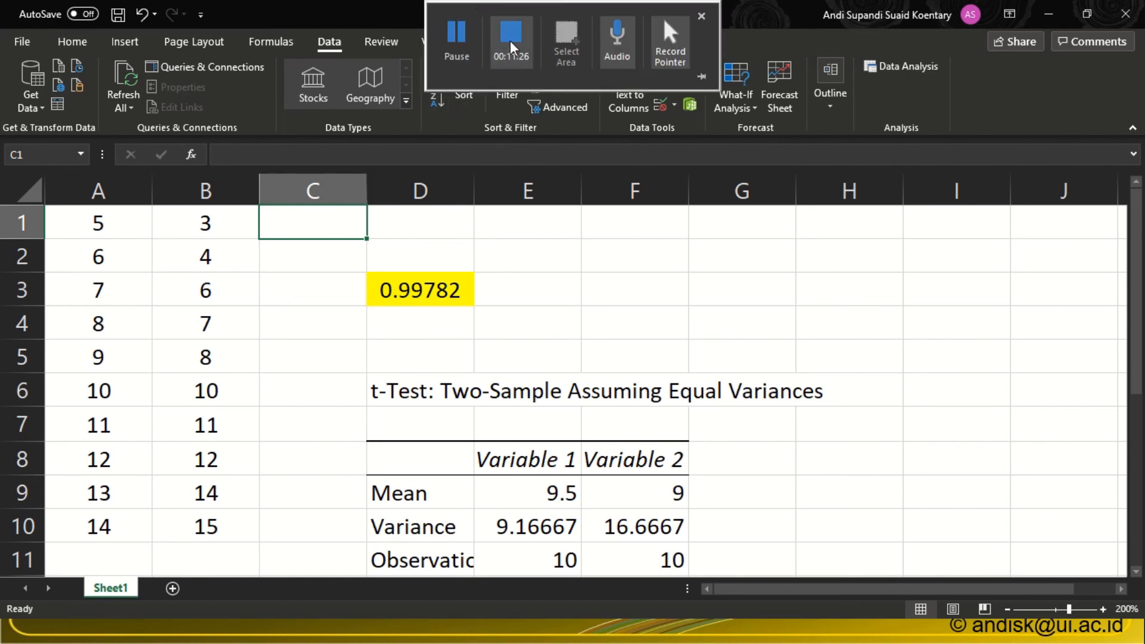